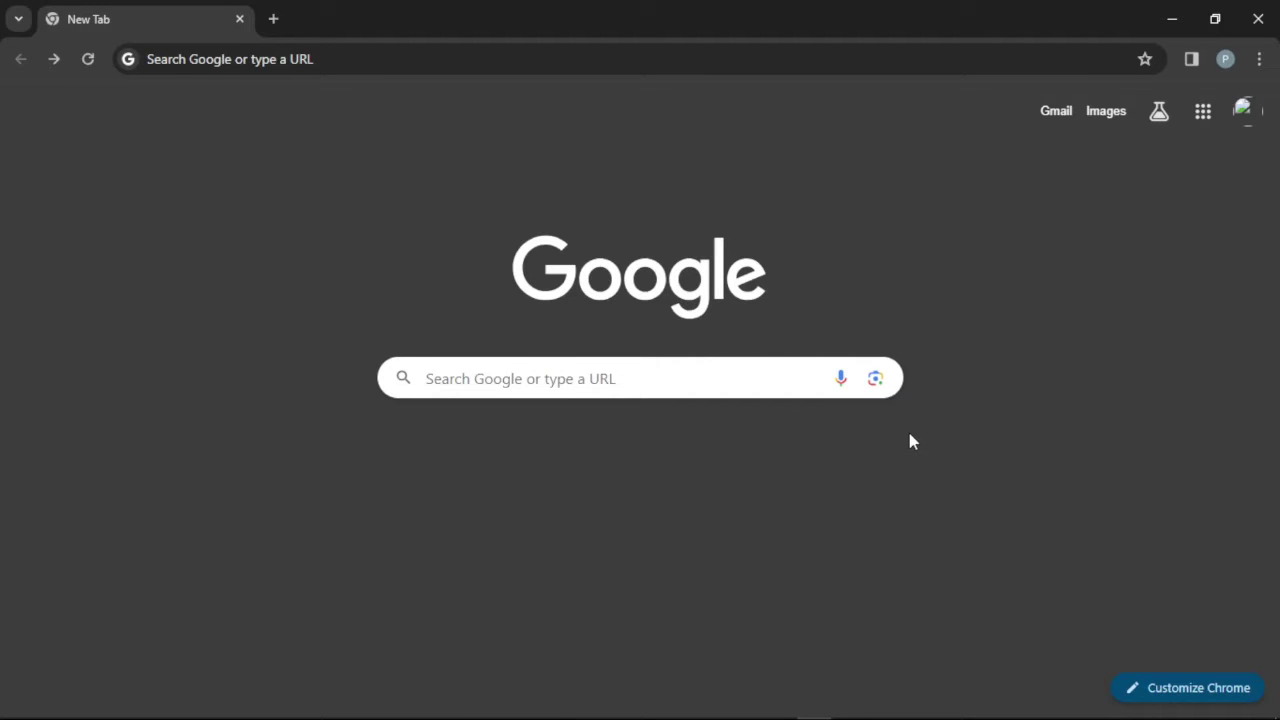
Search the web for "leonard ai" and open the leonardo.ai website from the results
click(585, 59)
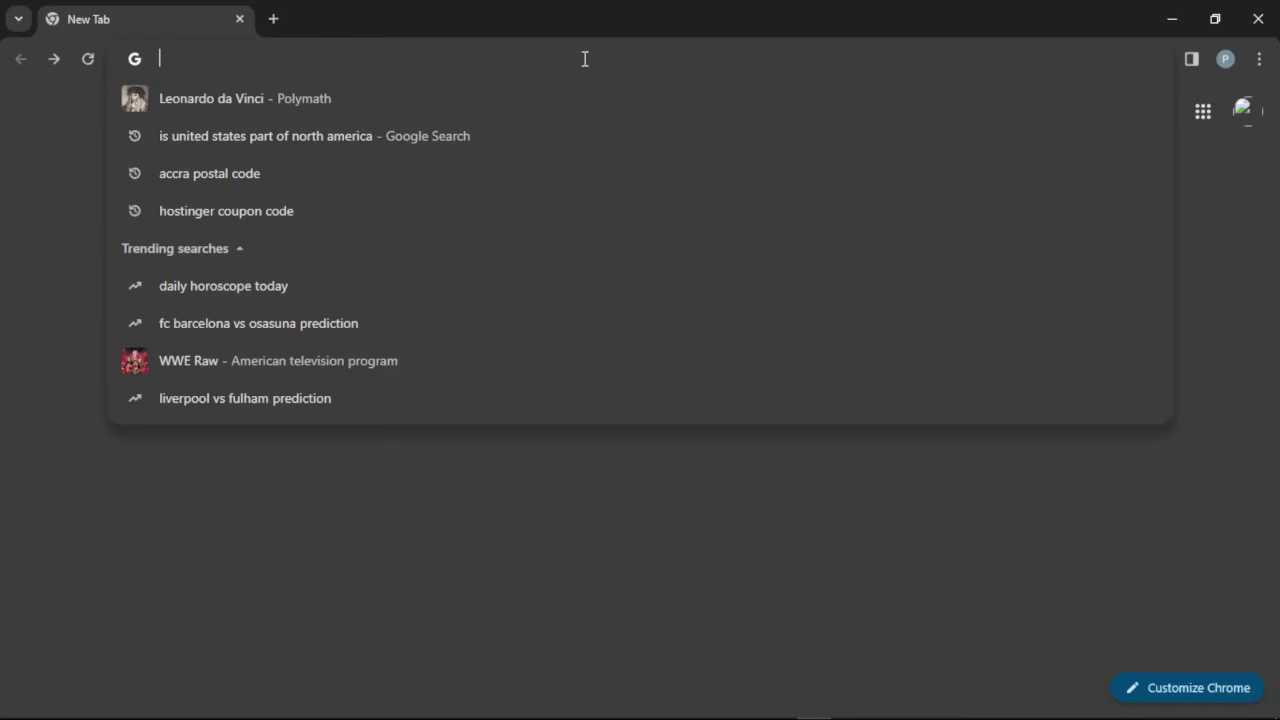
text(lea)
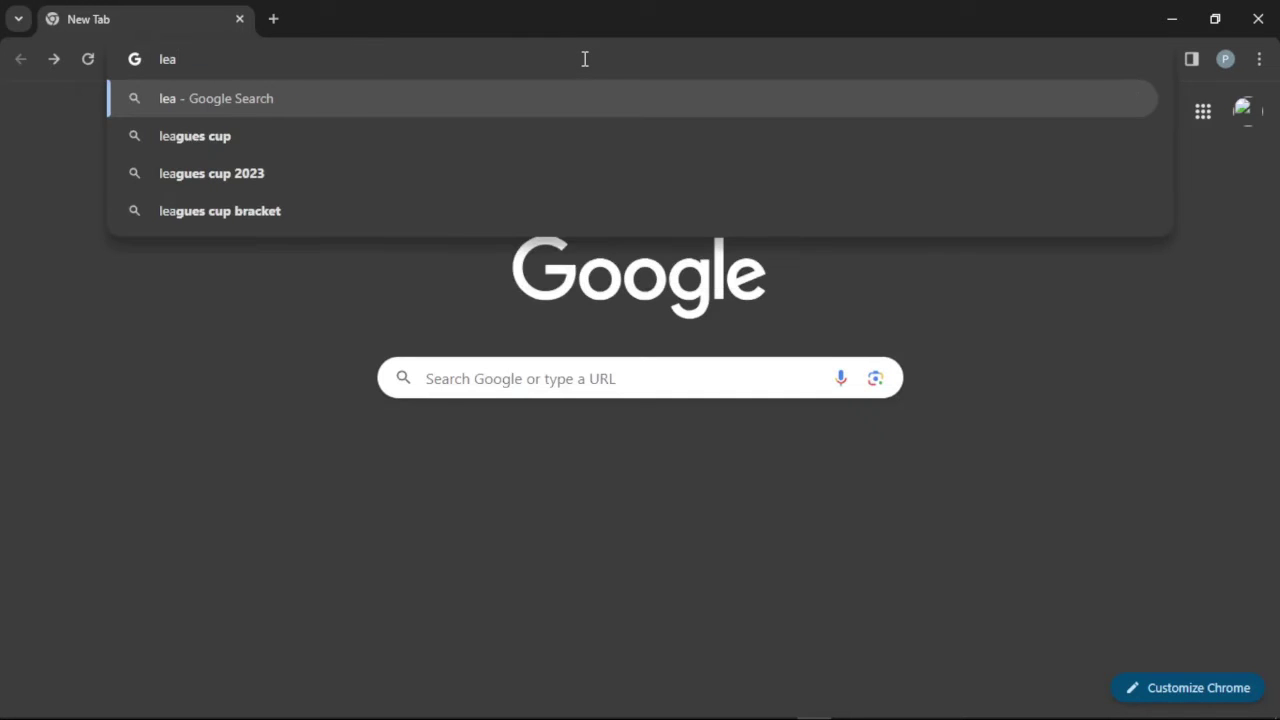
key(BackSpace)
text(ona)
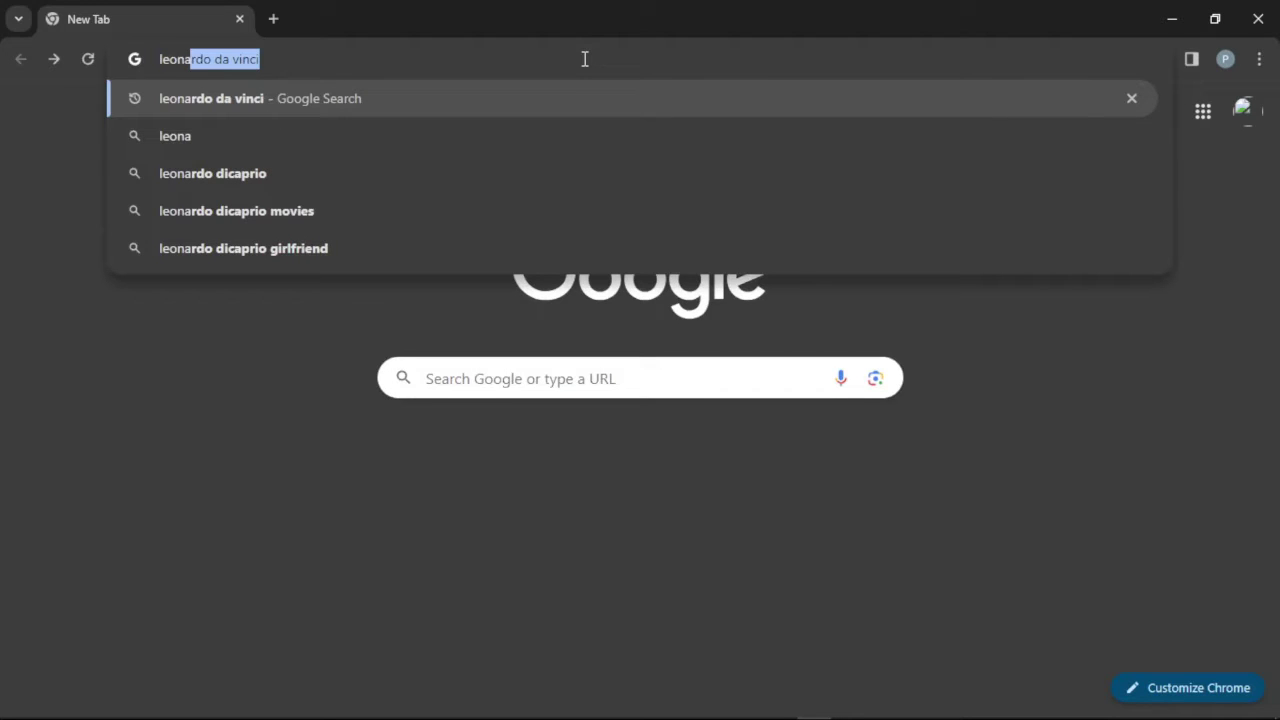
text(rd )
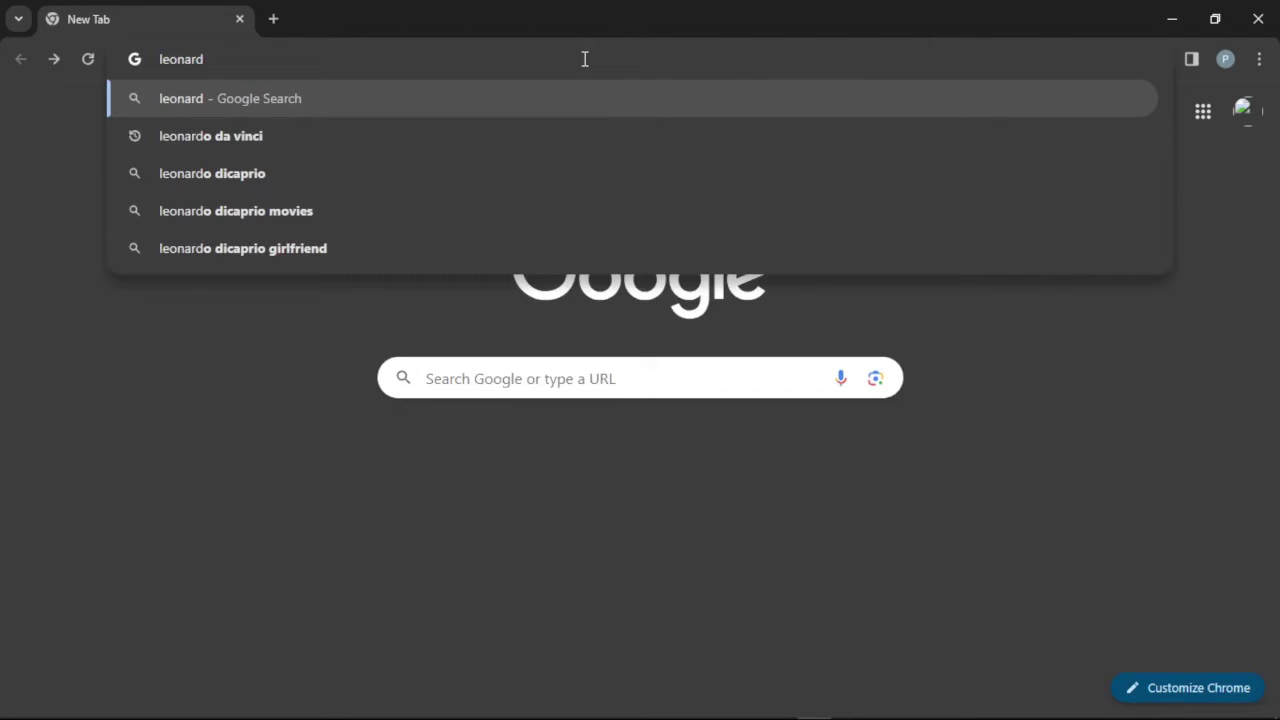
text(ai)
key(Return)
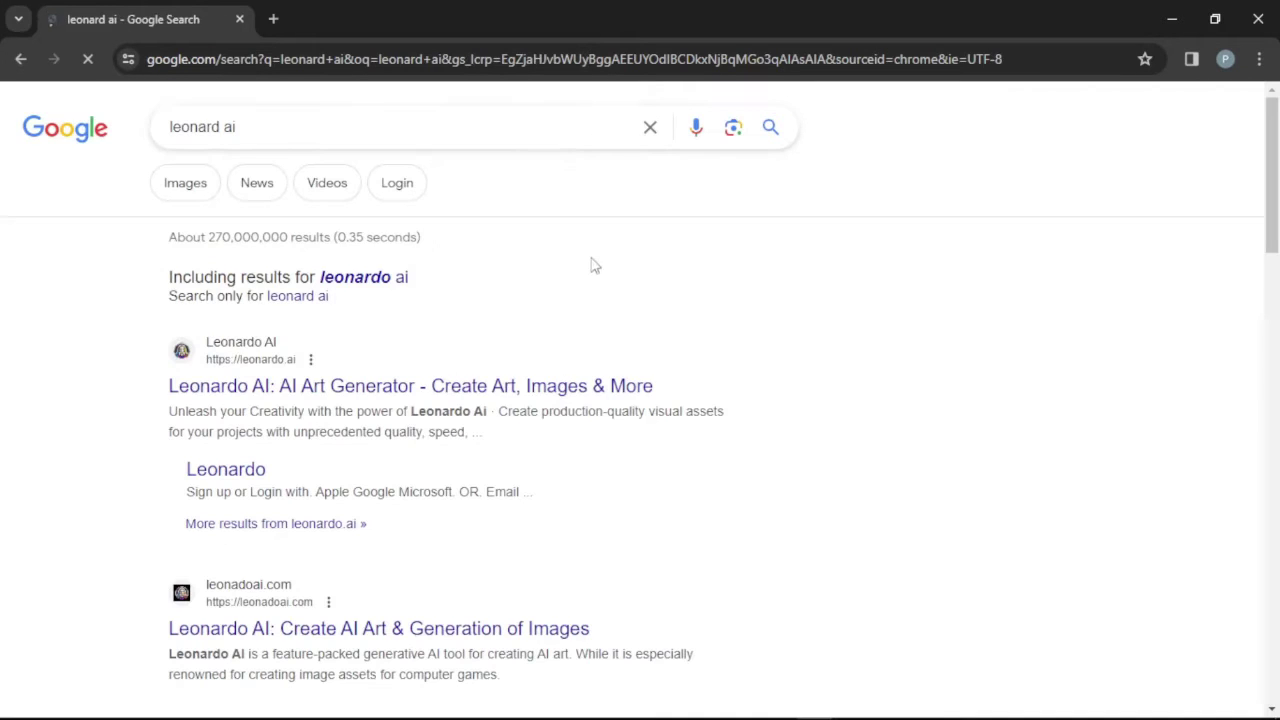
scroll(229, 375, down, 1)
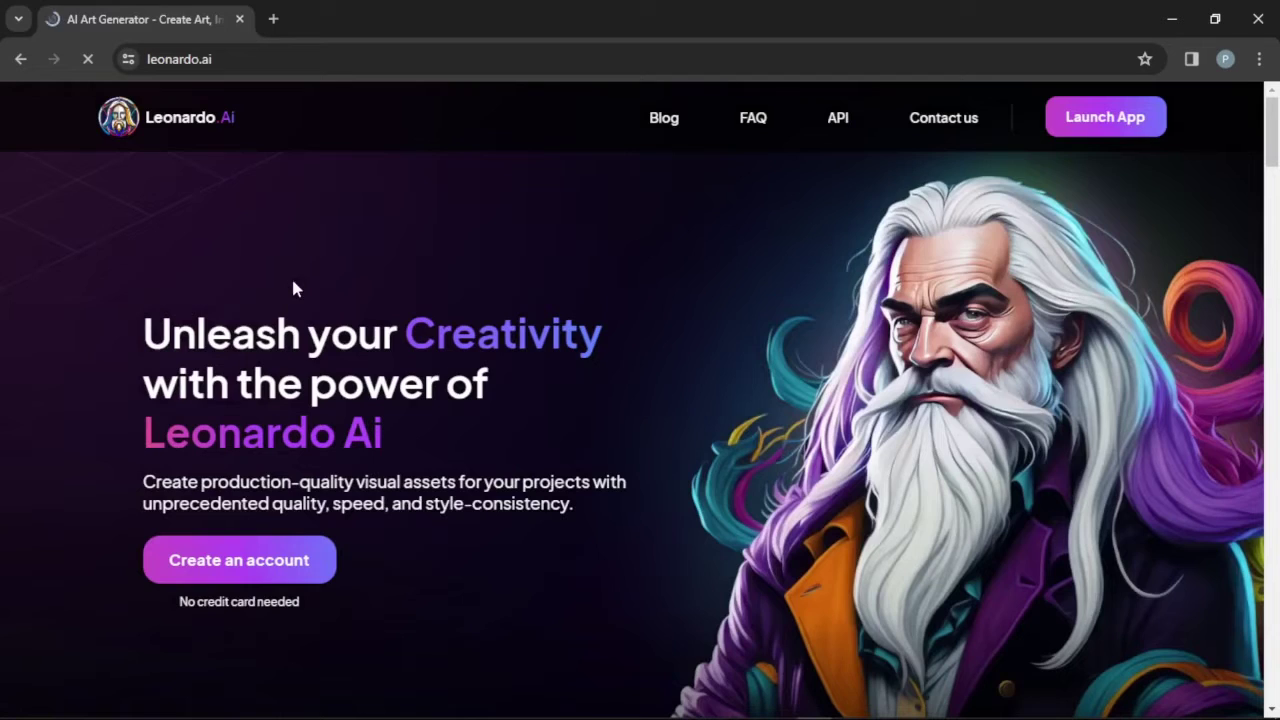
Look over the Leonardo.Ai homepage and start creating an account, minimizing the unrelated browser window
scroll(498, 330, down, 7)
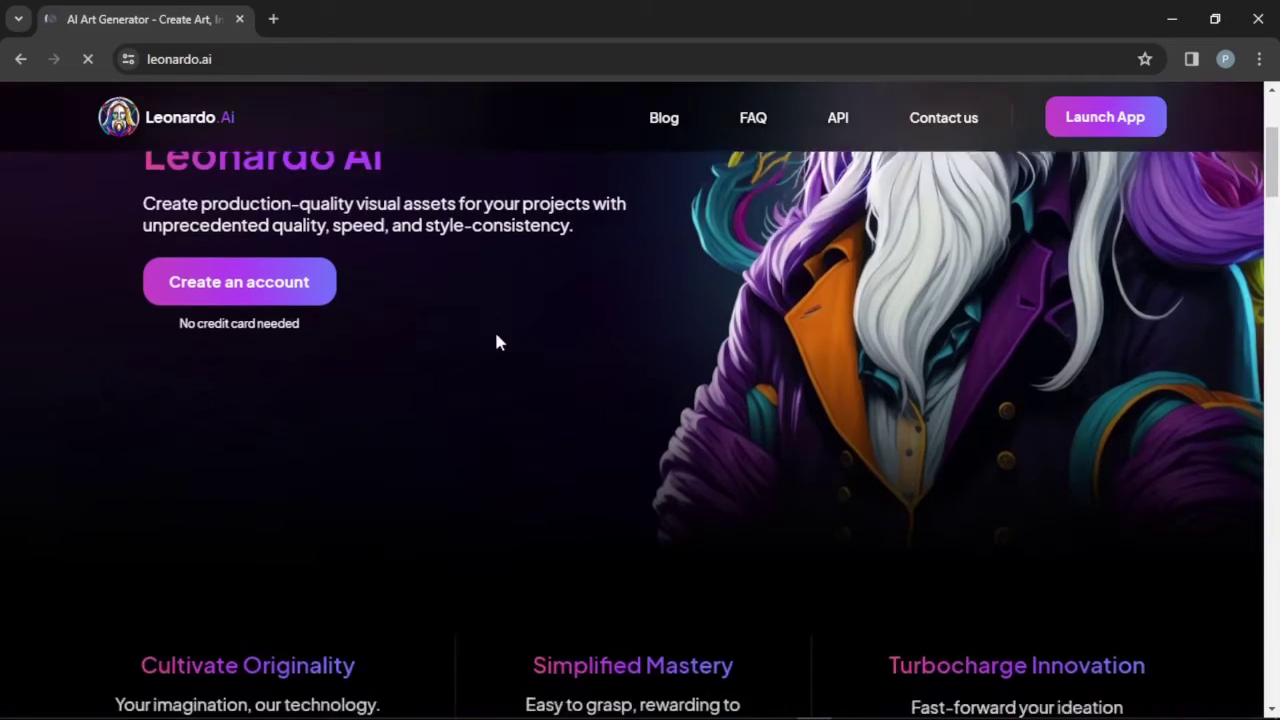
scroll(497, 338, up, 7)
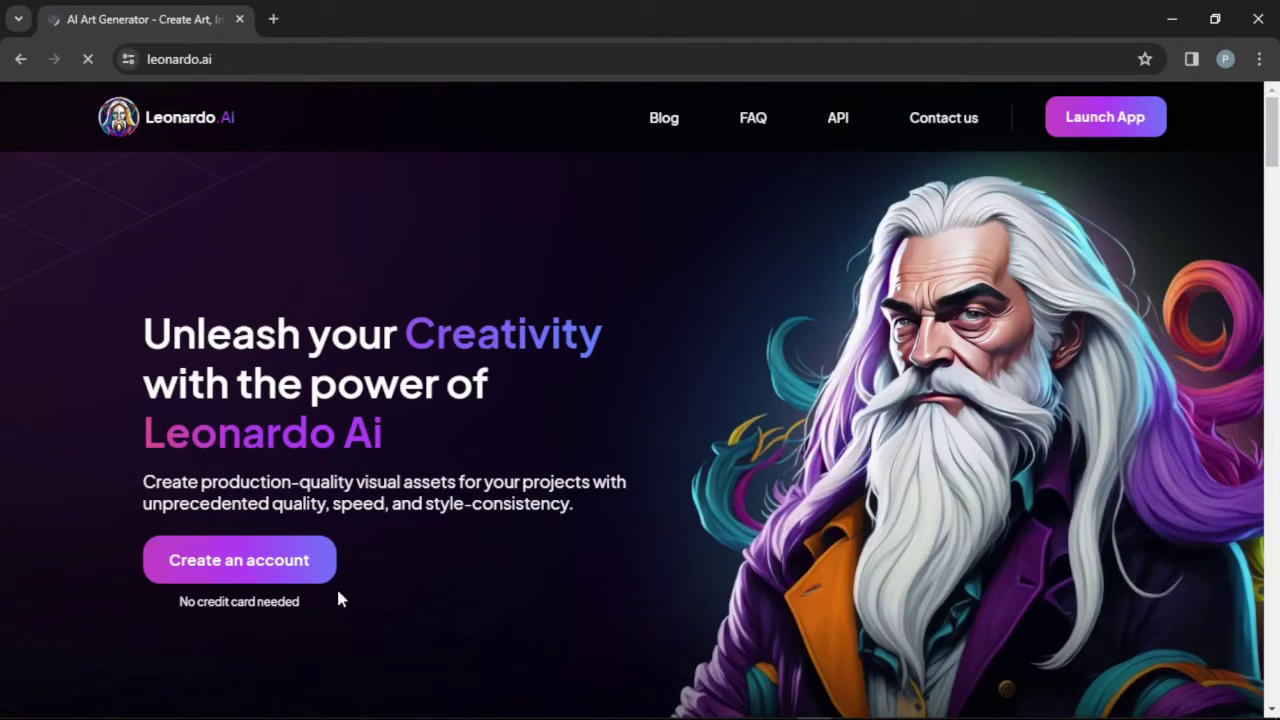
scroll(370, 585, down, 1)
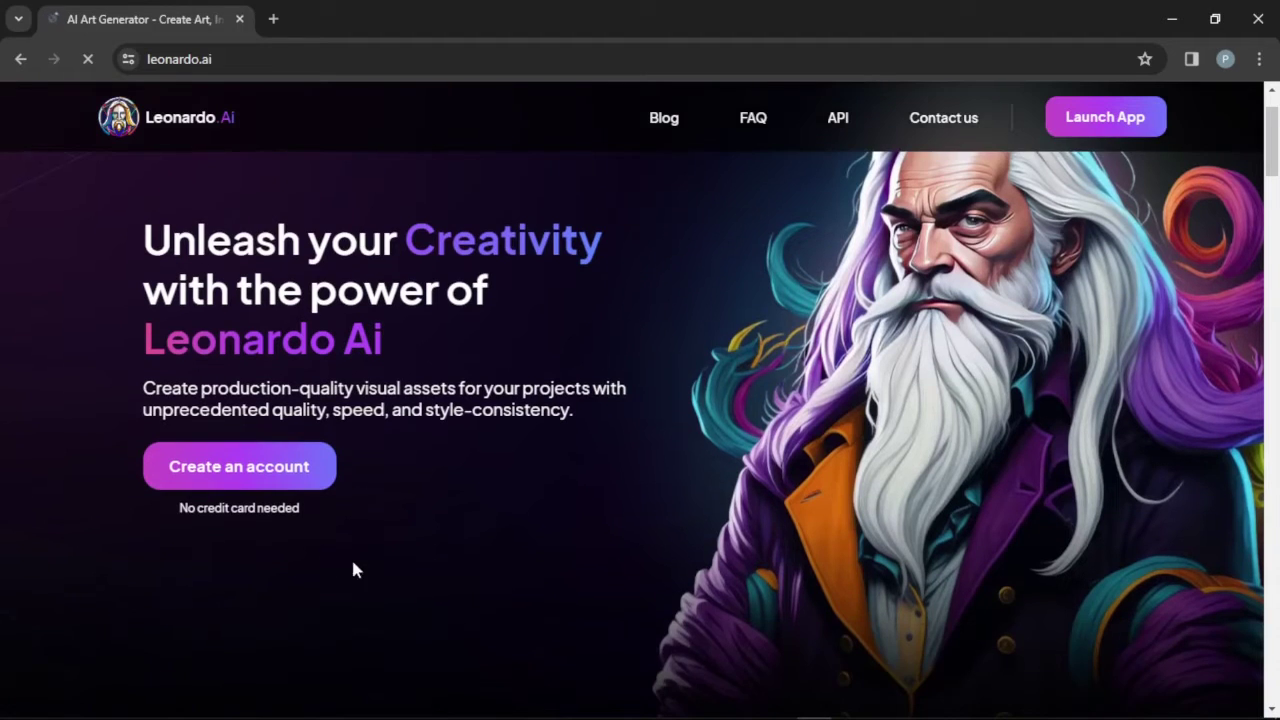
click(237, 470)
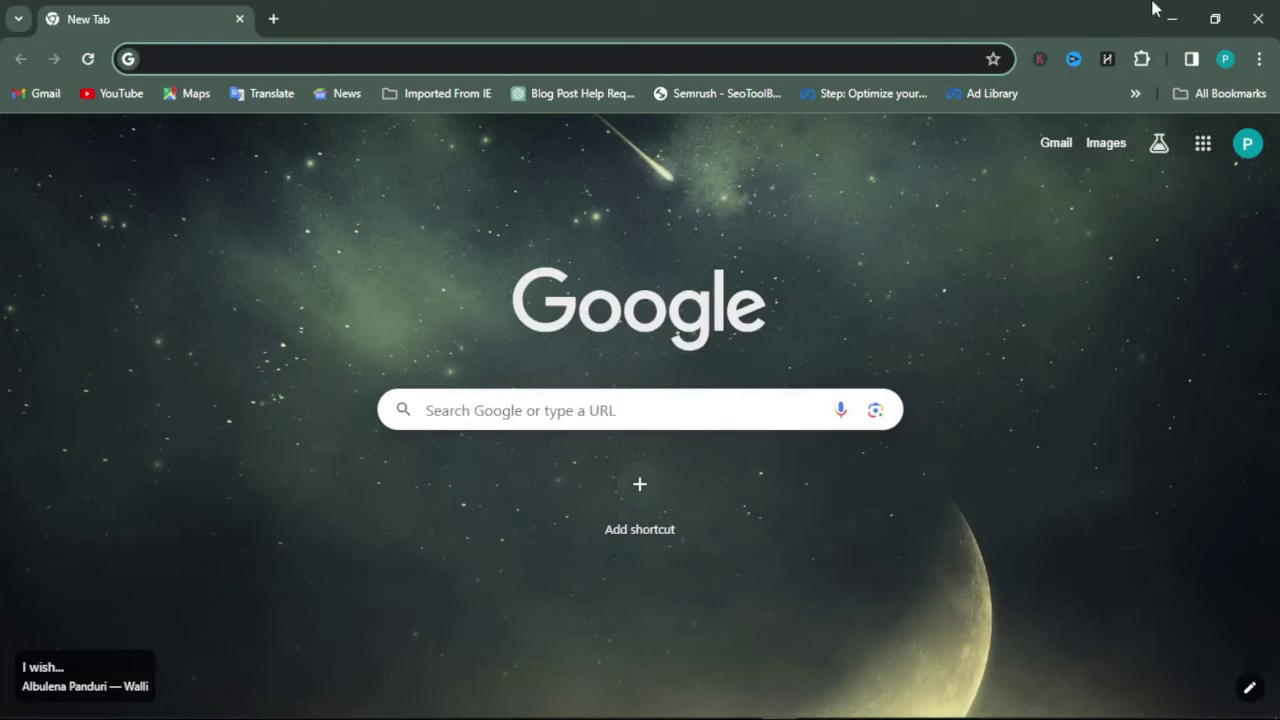
click(1171, 19)
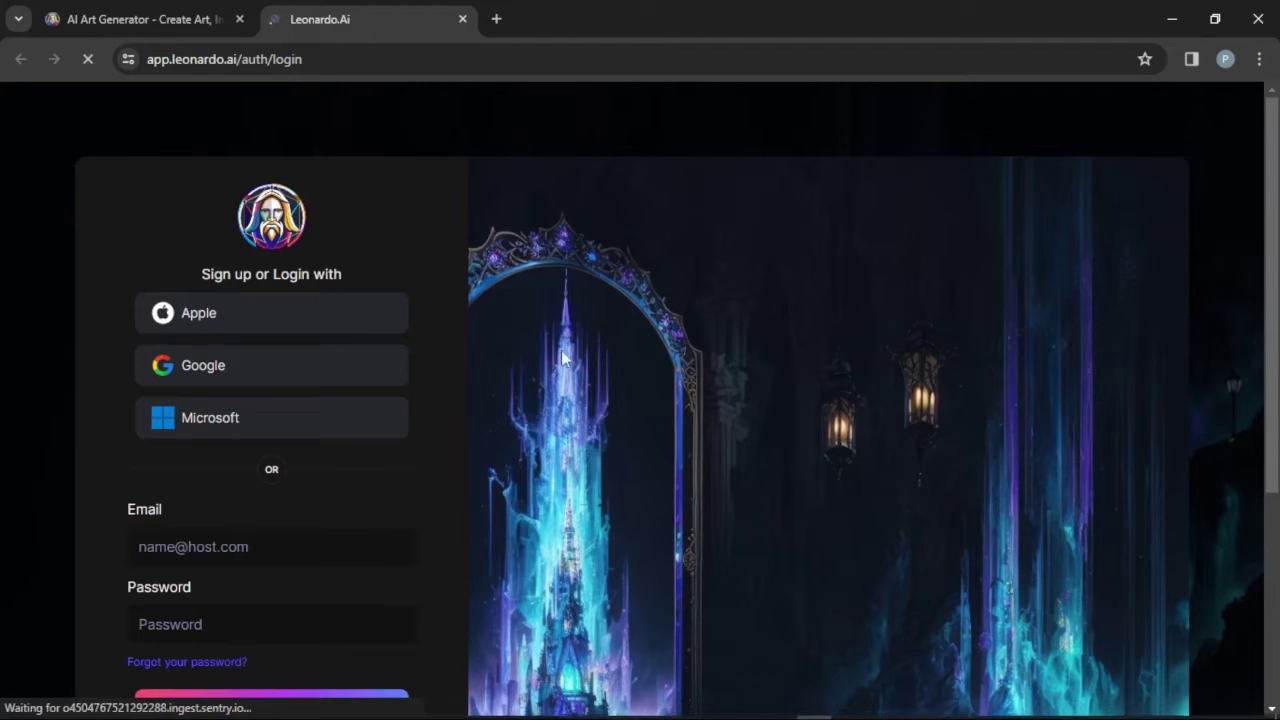
Switch the login form to new-account sign-up and register with Google
scroll(527, 355, down, 3)
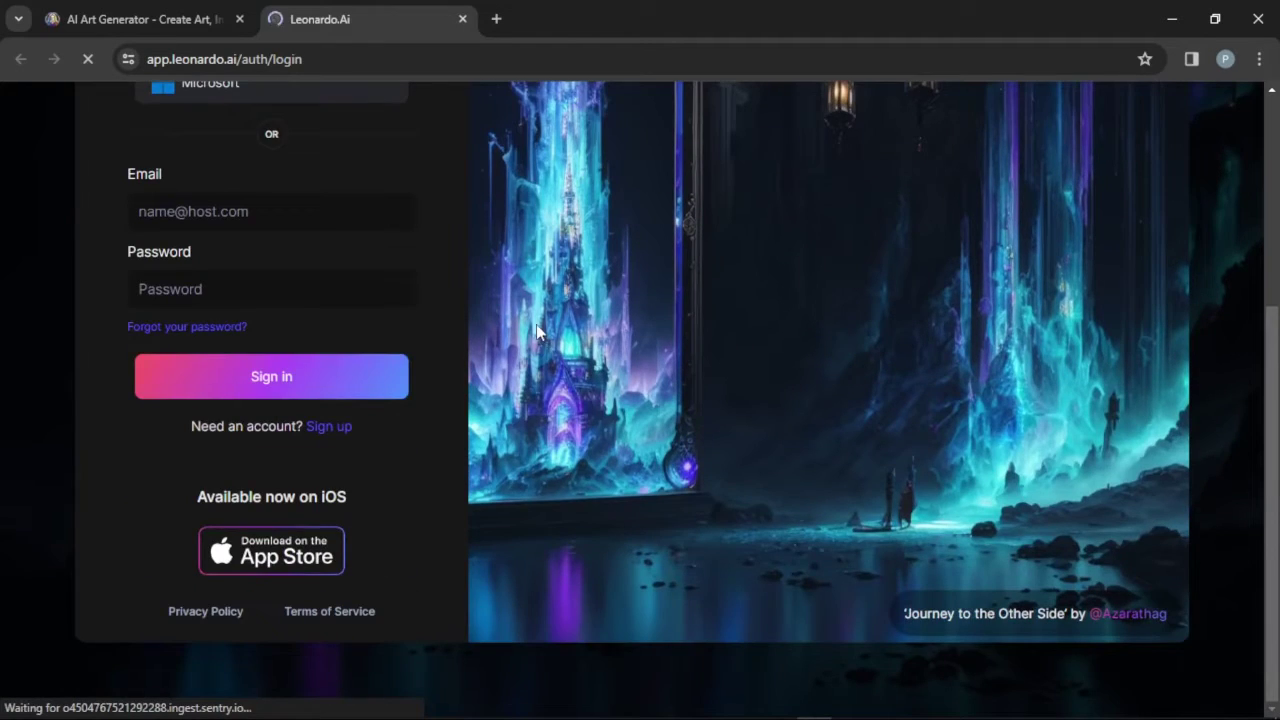
scroll(537, 323, up, 3)
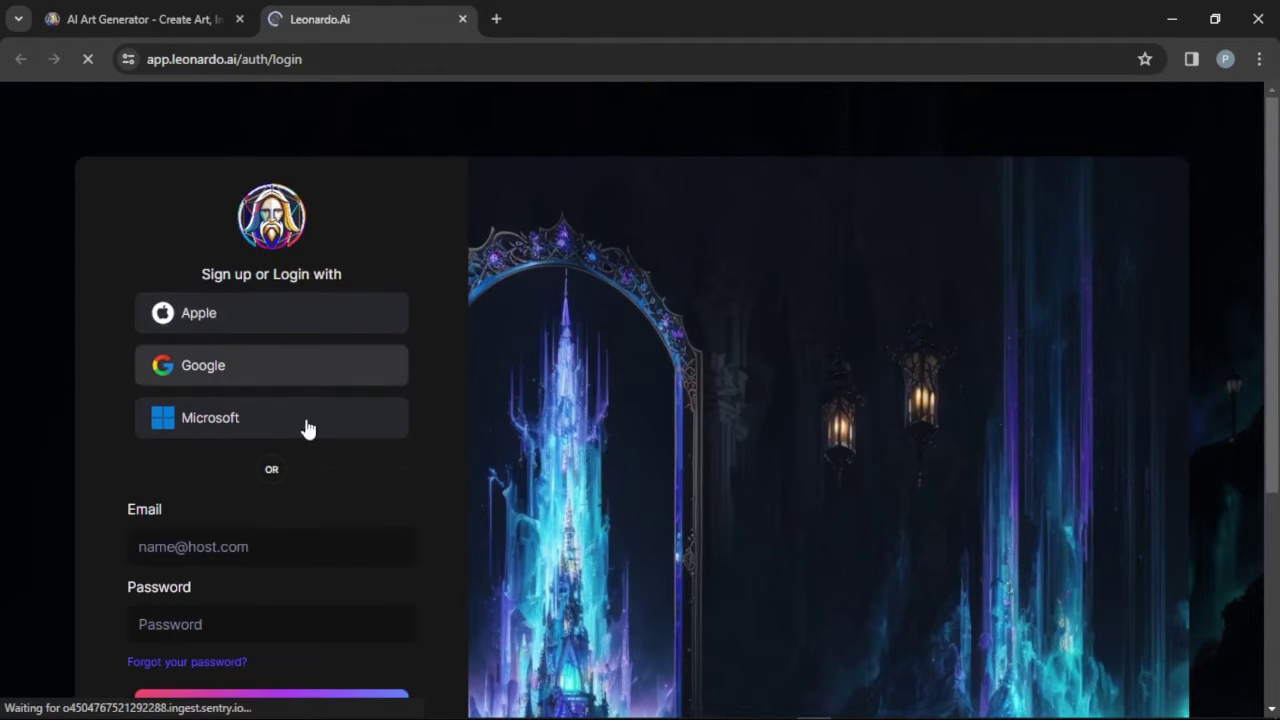
scroll(308, 428, down, 3)
scroll(260, 300, up, 1)
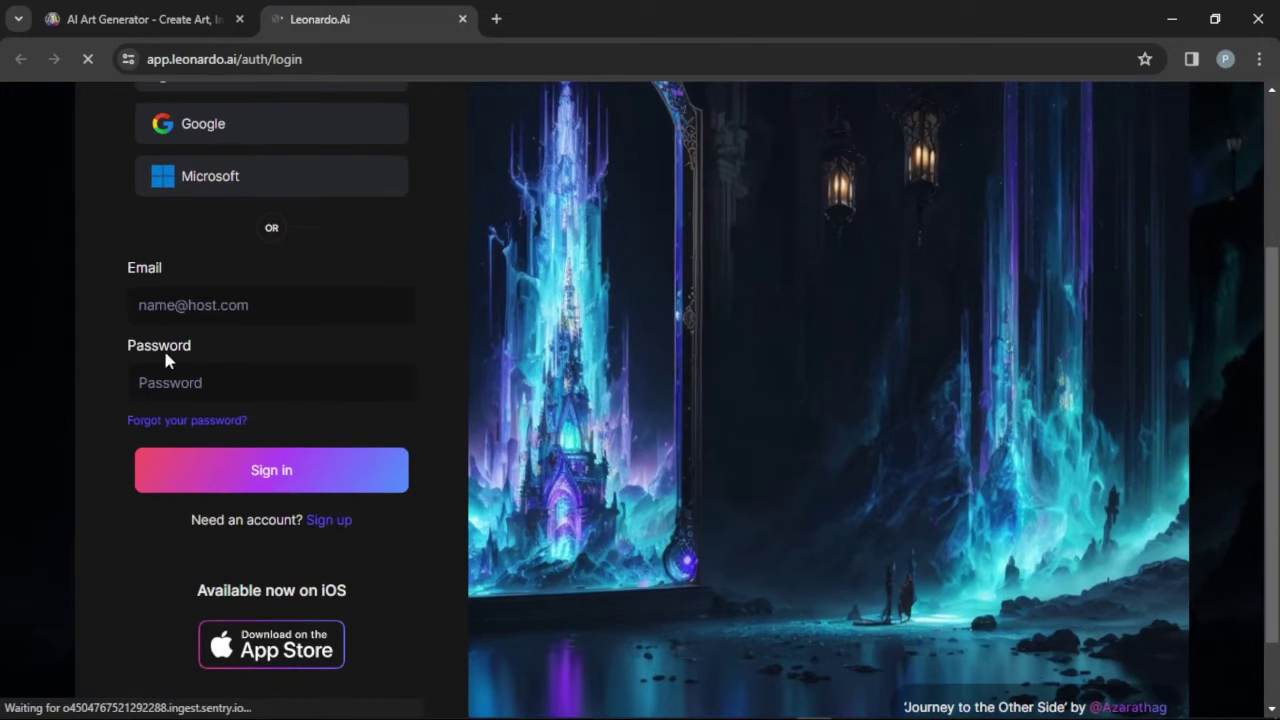
click(320, 520)
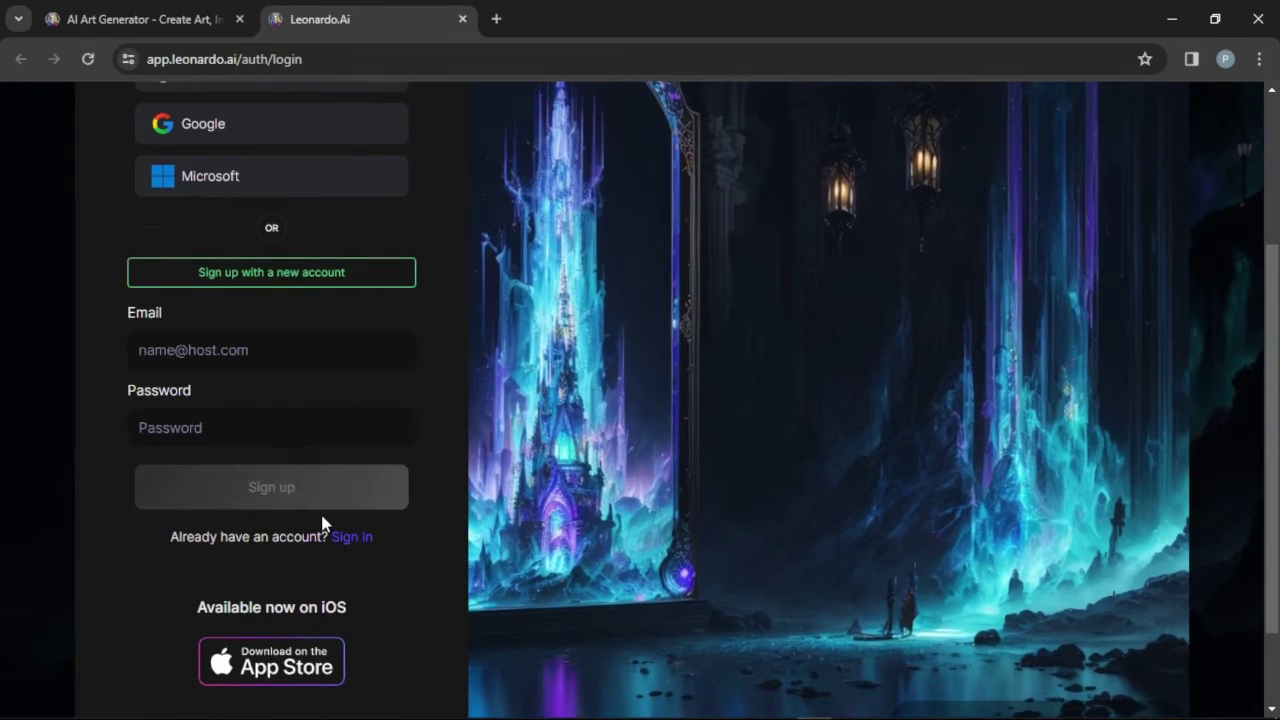
scroll(370, 430, up, 2)
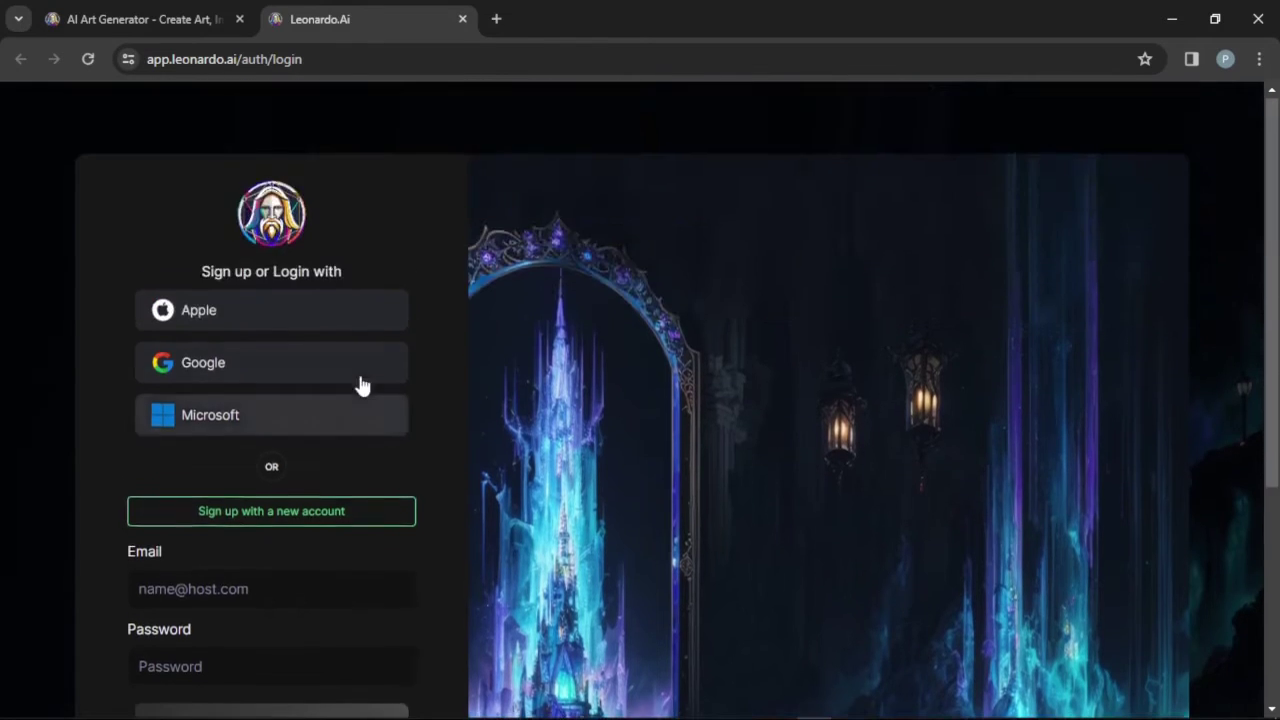
scroll(350, 390, down, 4)
scroll(311, 305, up, 2)
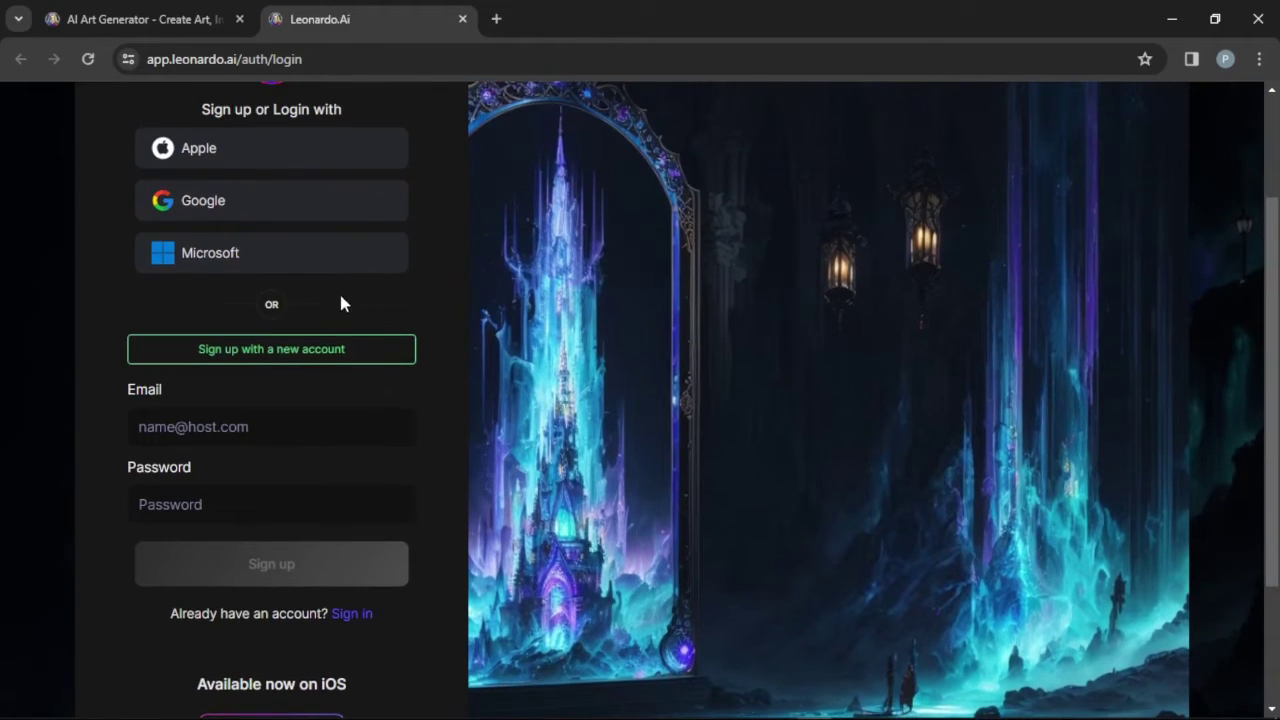
click(236, 213)
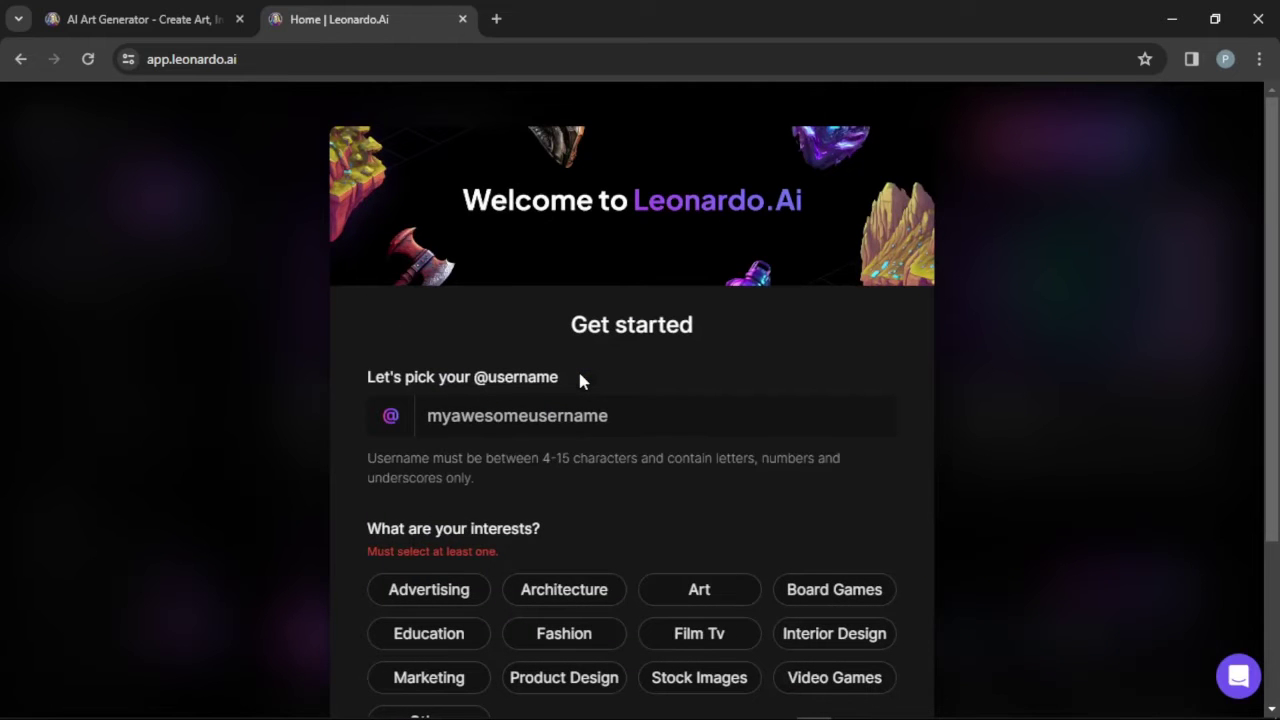
Enter the account username in the welcome form, capitalizing only its first letter
click(464, 431)
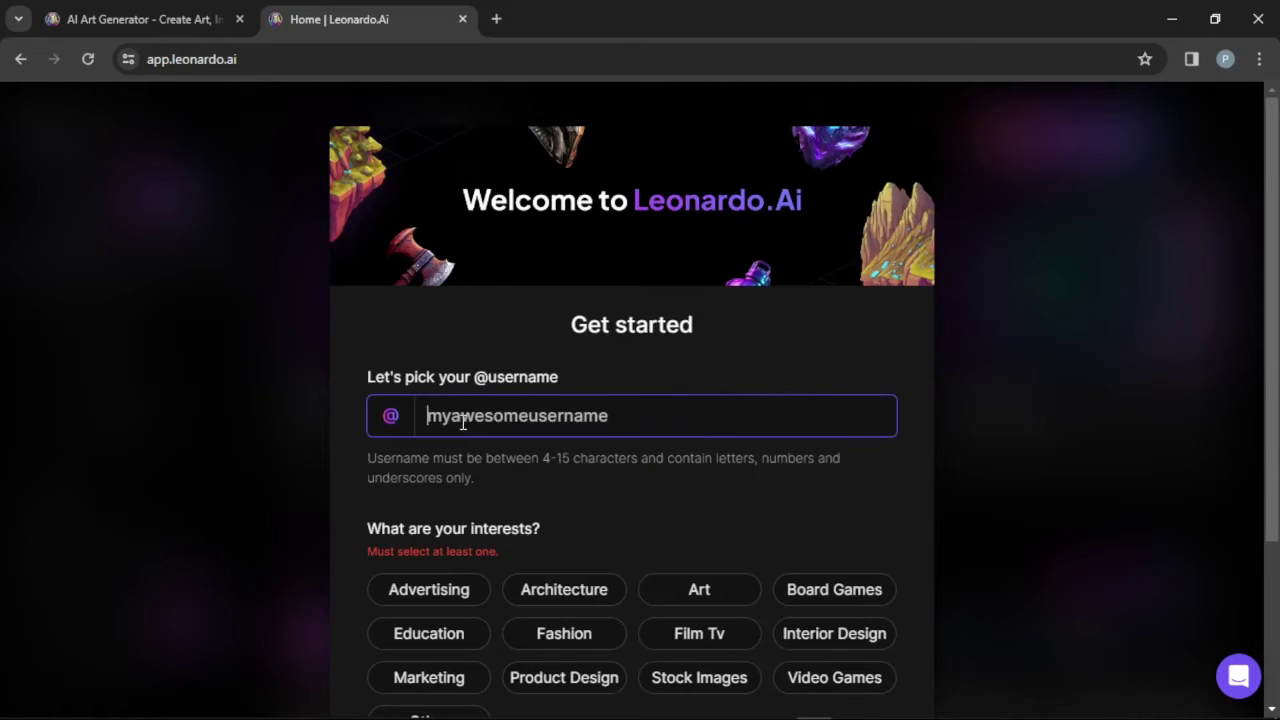
text(PErestech)
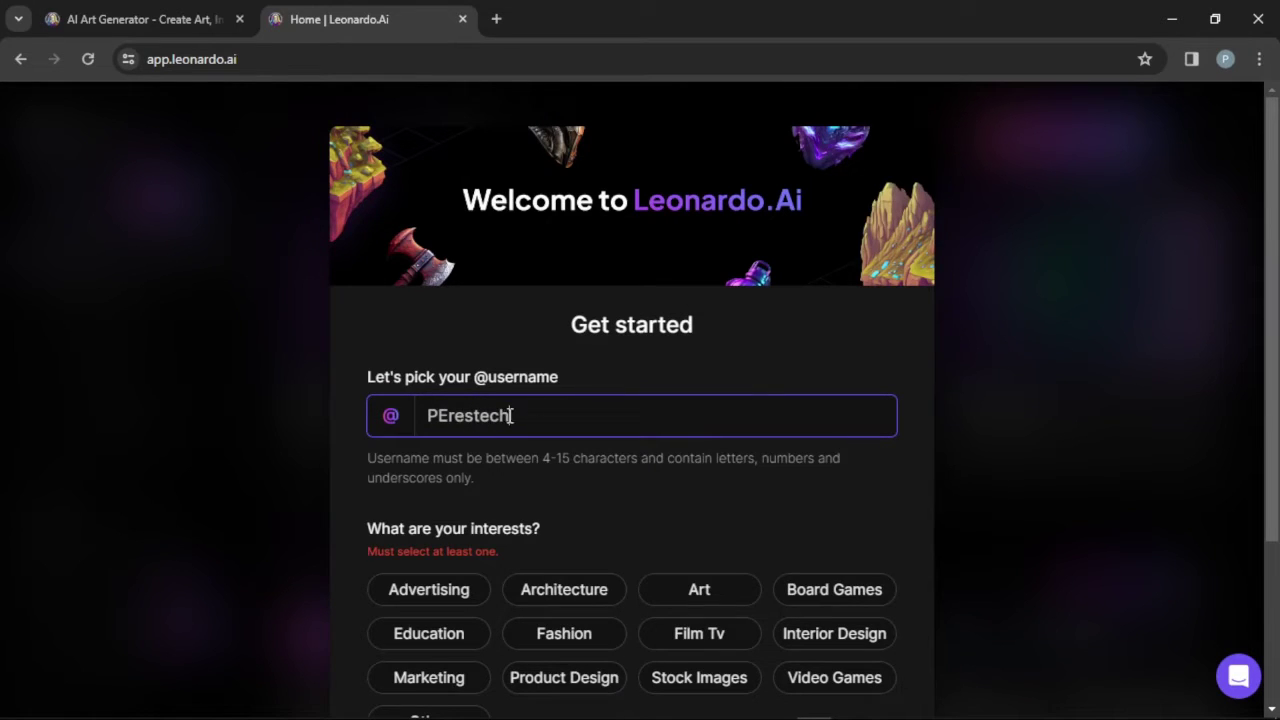
click(442, 406)
key(Delete)
text(e)
click(90, 380)
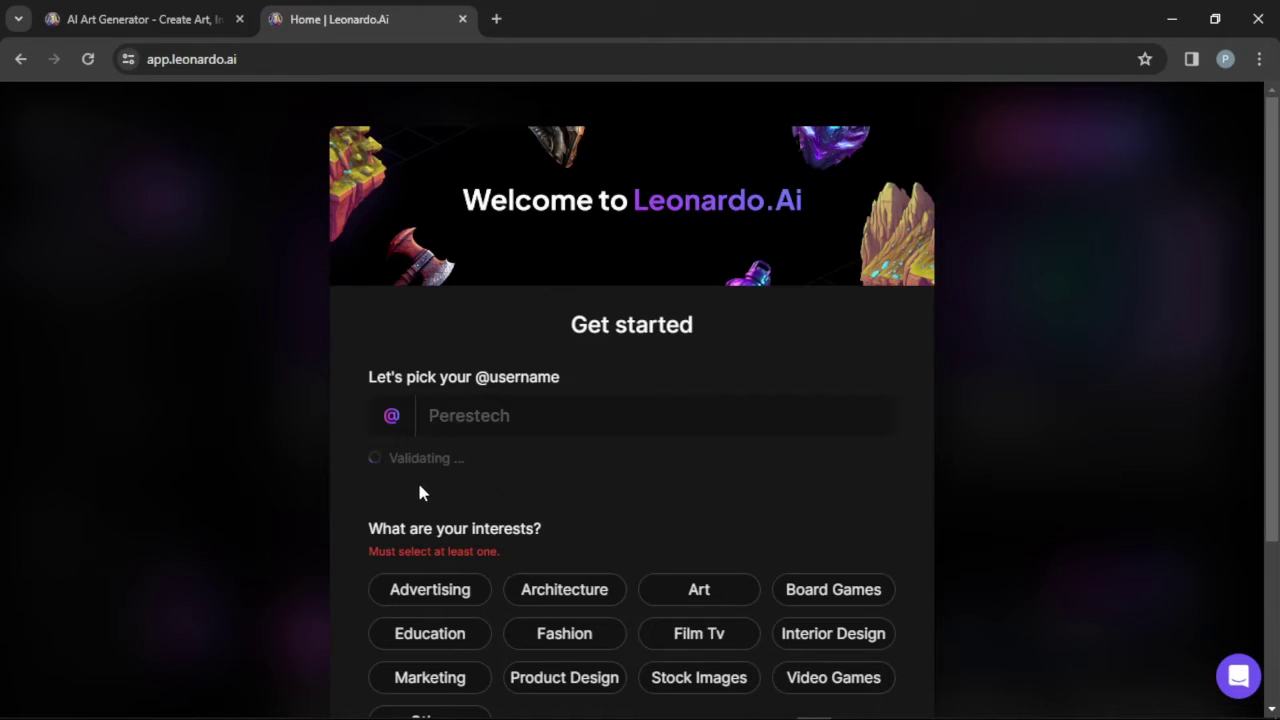
Select Stock Images, Marketing and Education as interests, turn on the over-18 NSFW option, and finish onboarding, dismissing the Motion announcement
scroll(463, 437, down, 3)
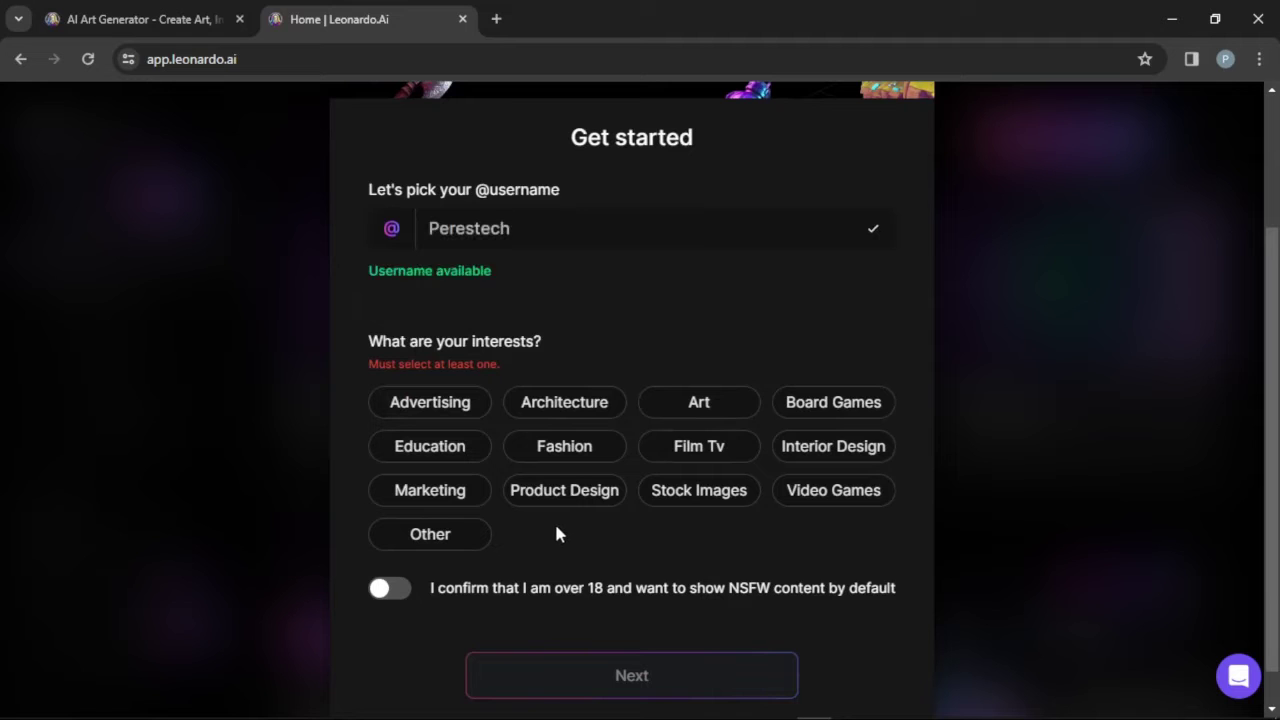
click(676, 494)
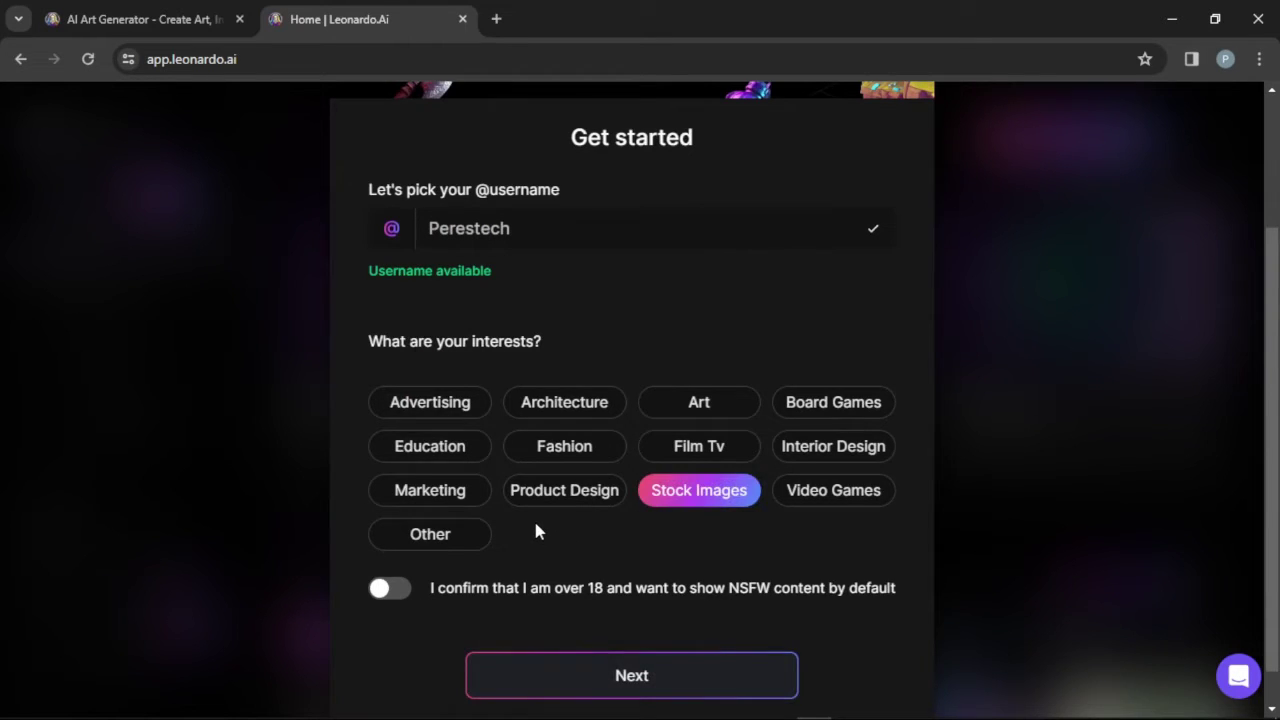
click(431, 500)
click(390, 446)
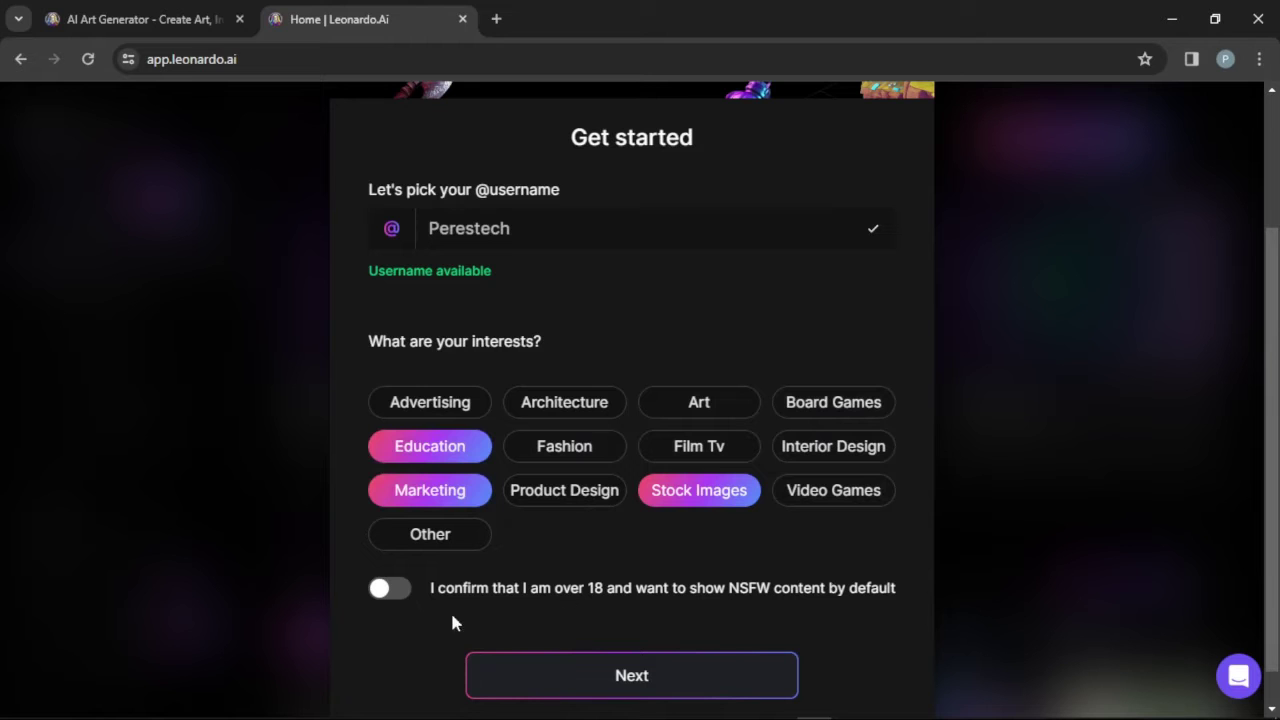
click(390, 589)
scroll(694, 629, down, 1)
click(606, 637)
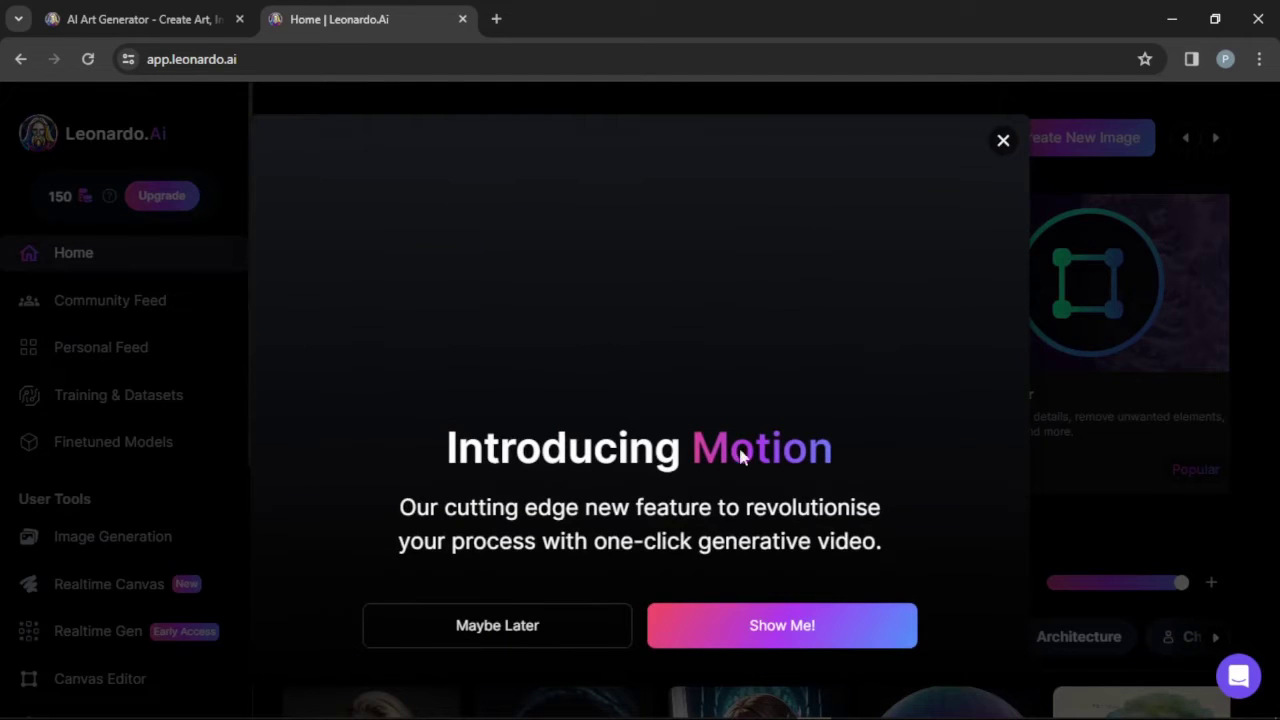
click(1004, 141)
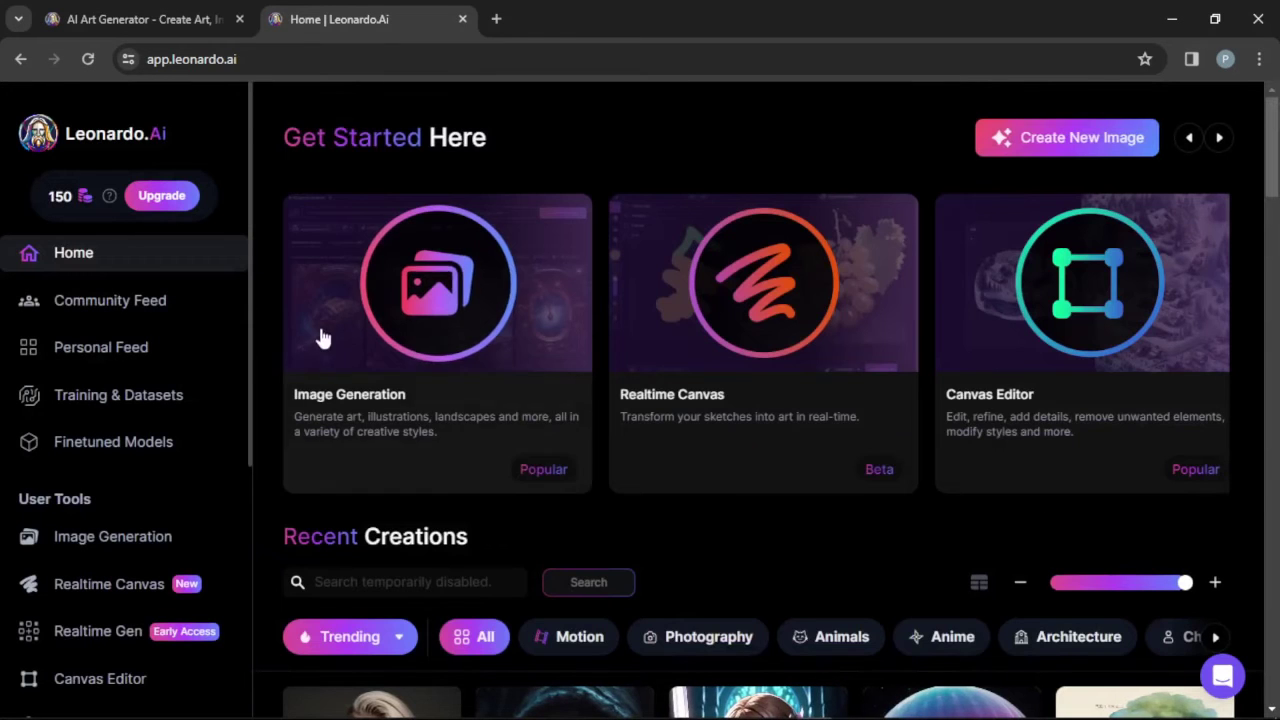
Browse the Recent Creations gallery and examine the token allowance information on the home page
scroll(900, 333, down, 5)
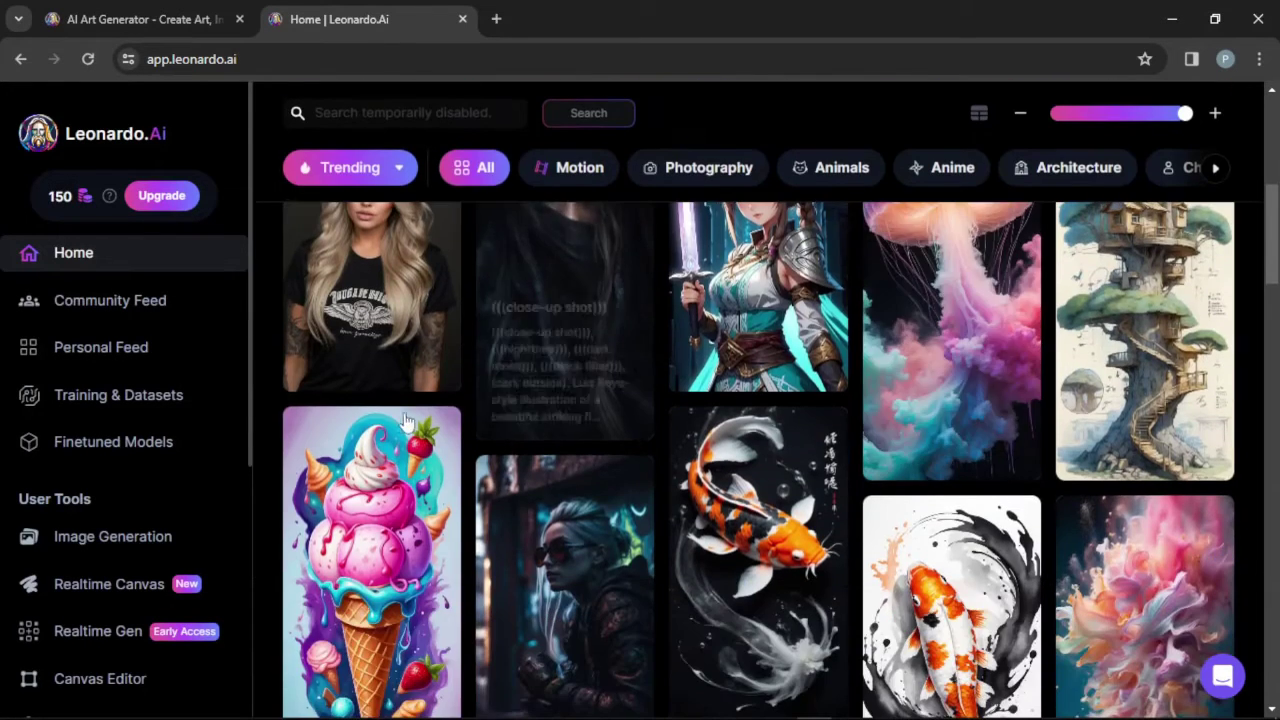
scroll(1008, 333, down, 4)
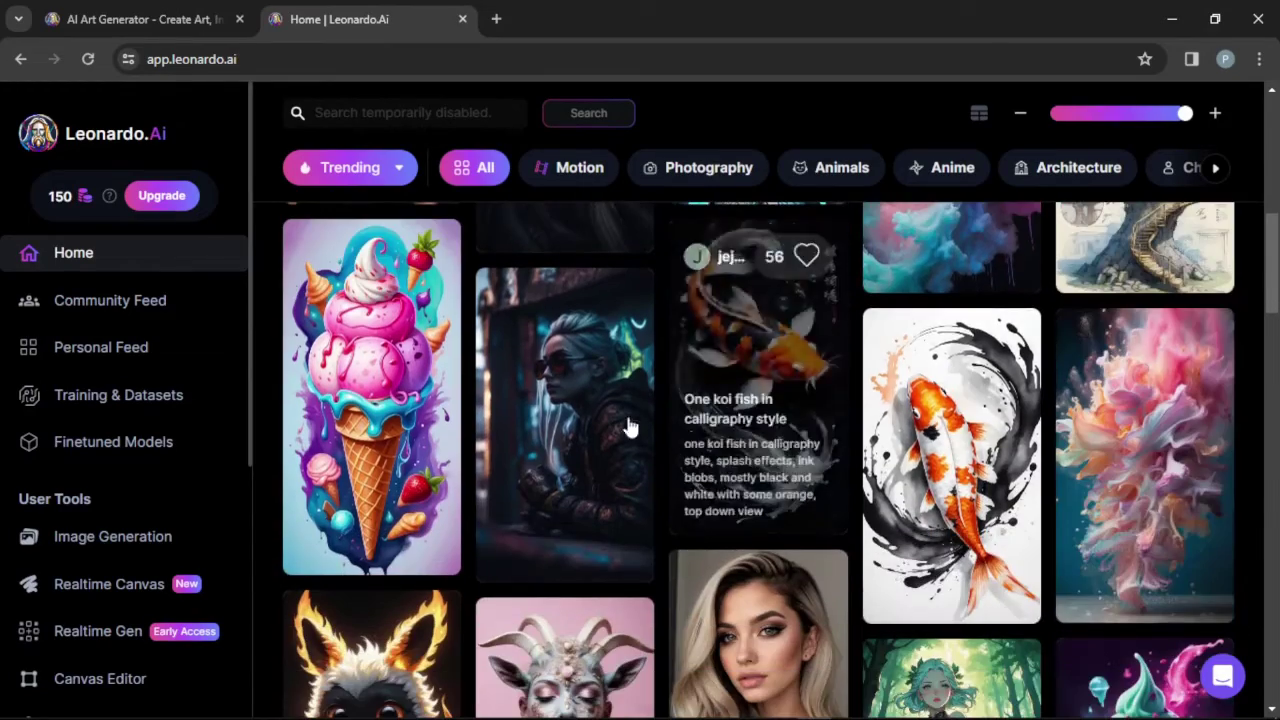
scroll(581, 435, down, 6)
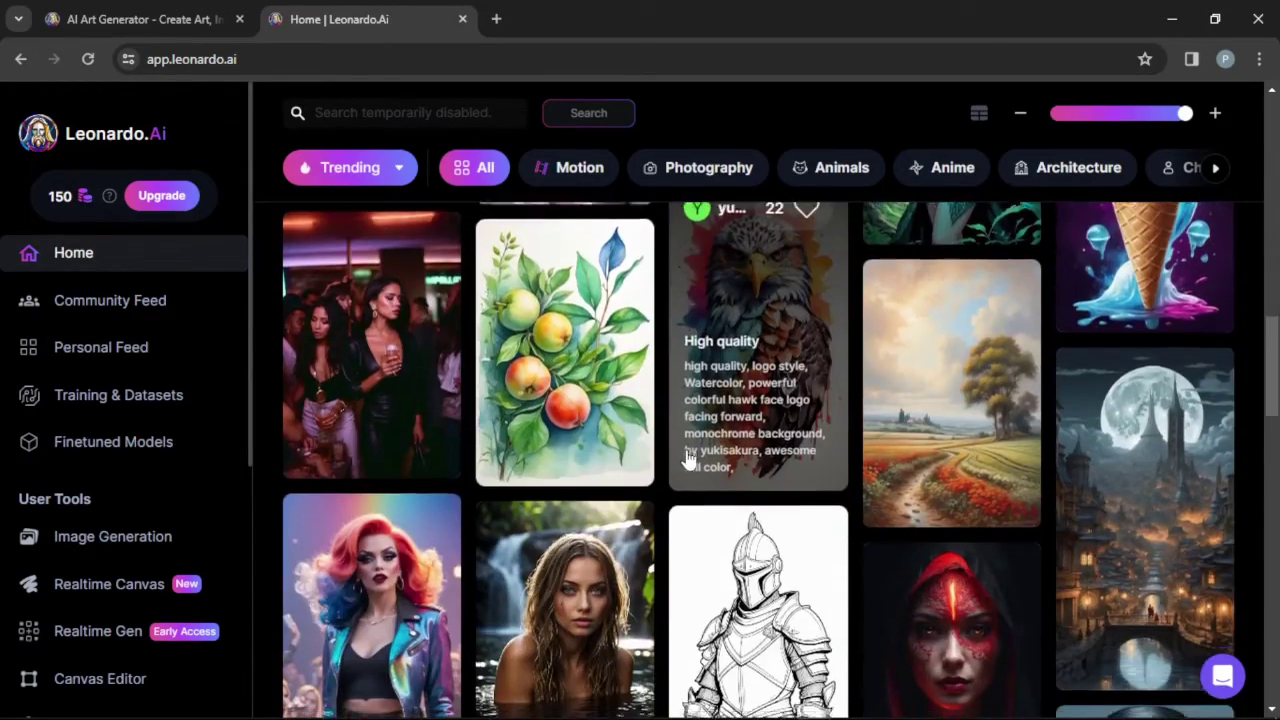
scroll(623, 383, up, 12)
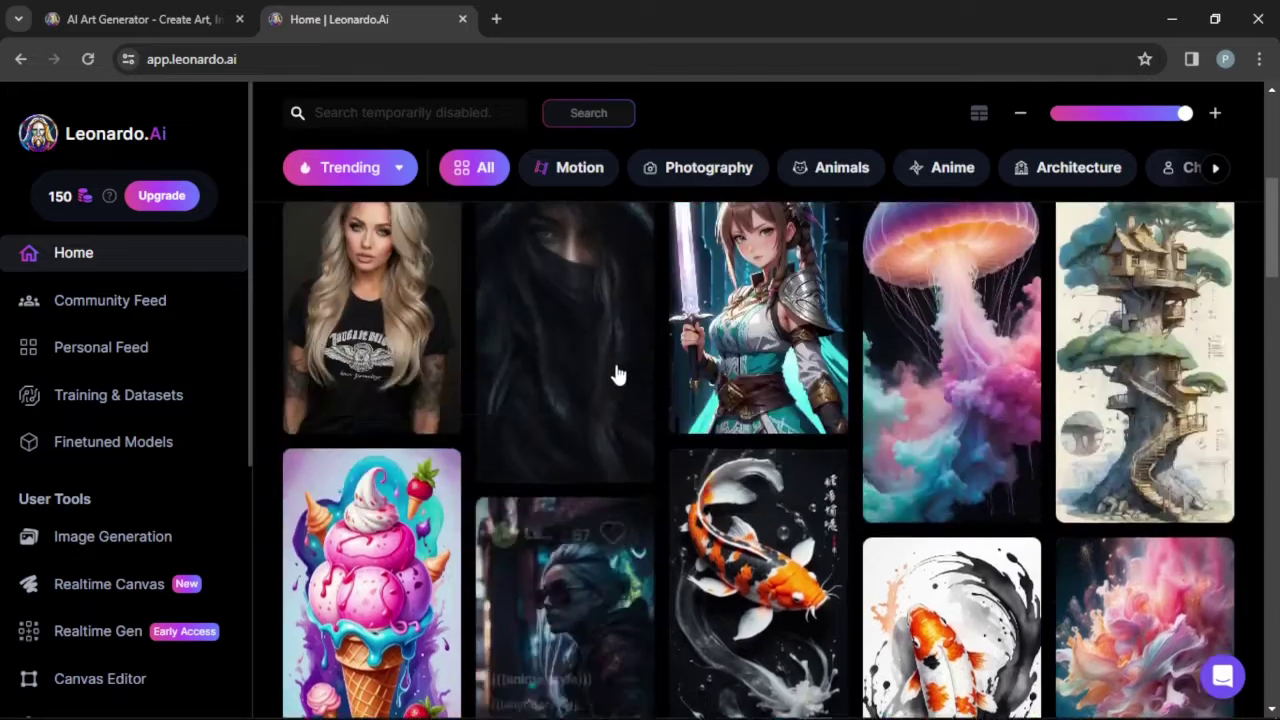
scroll(620, 350, up, 1)
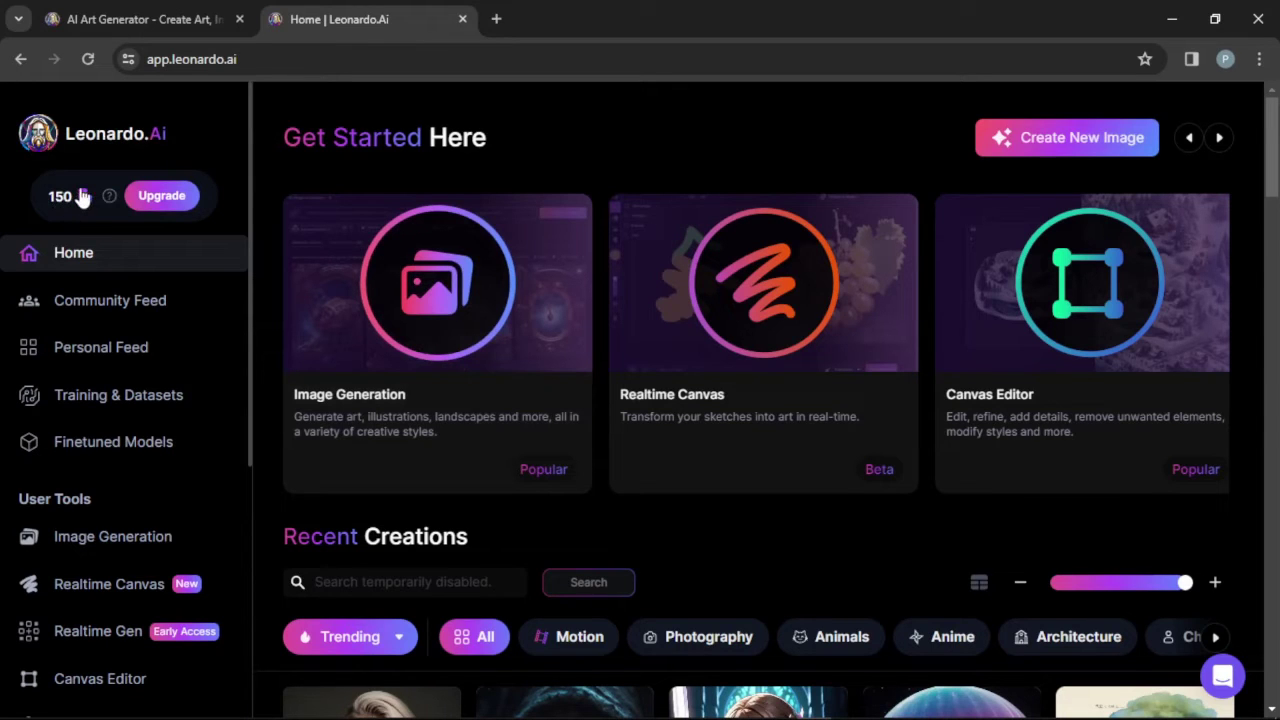
mouse_move(110, 198)
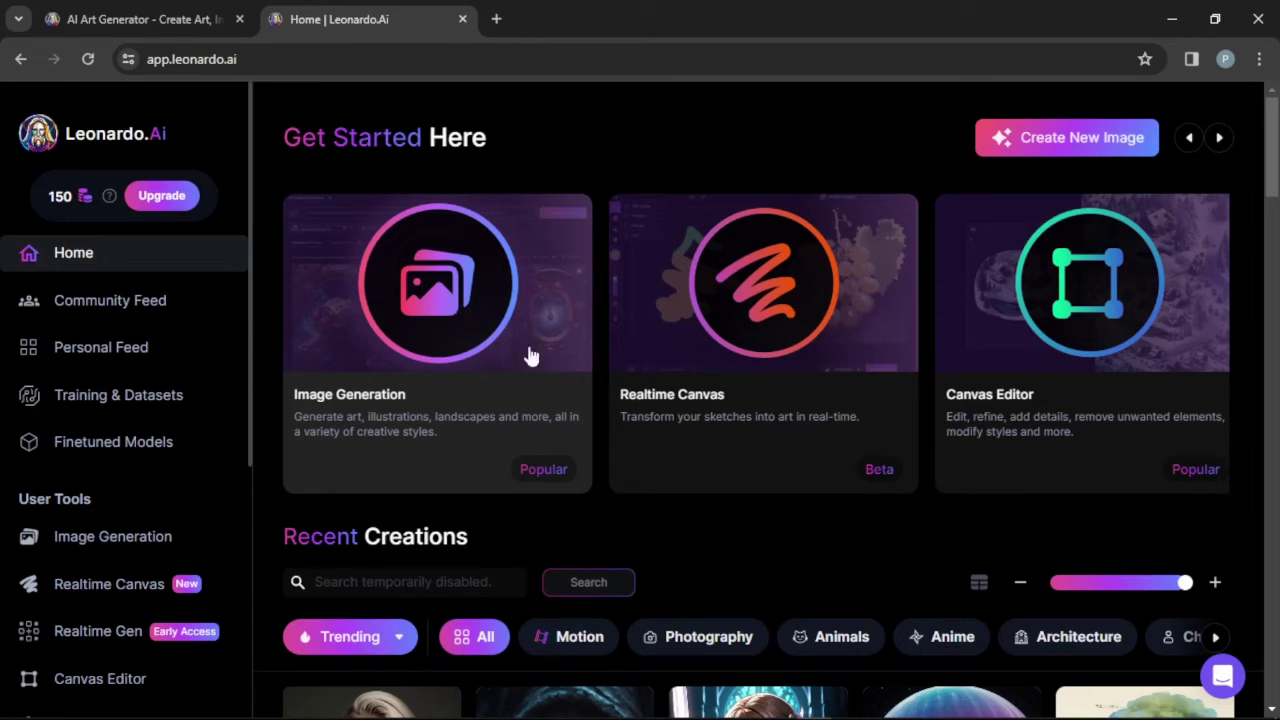
Open Image Generation and paste the prompt for a YouTube video wall with RGB lights, a left-hand book shelve, tech gadgets and a table lamp
click(451, 377)
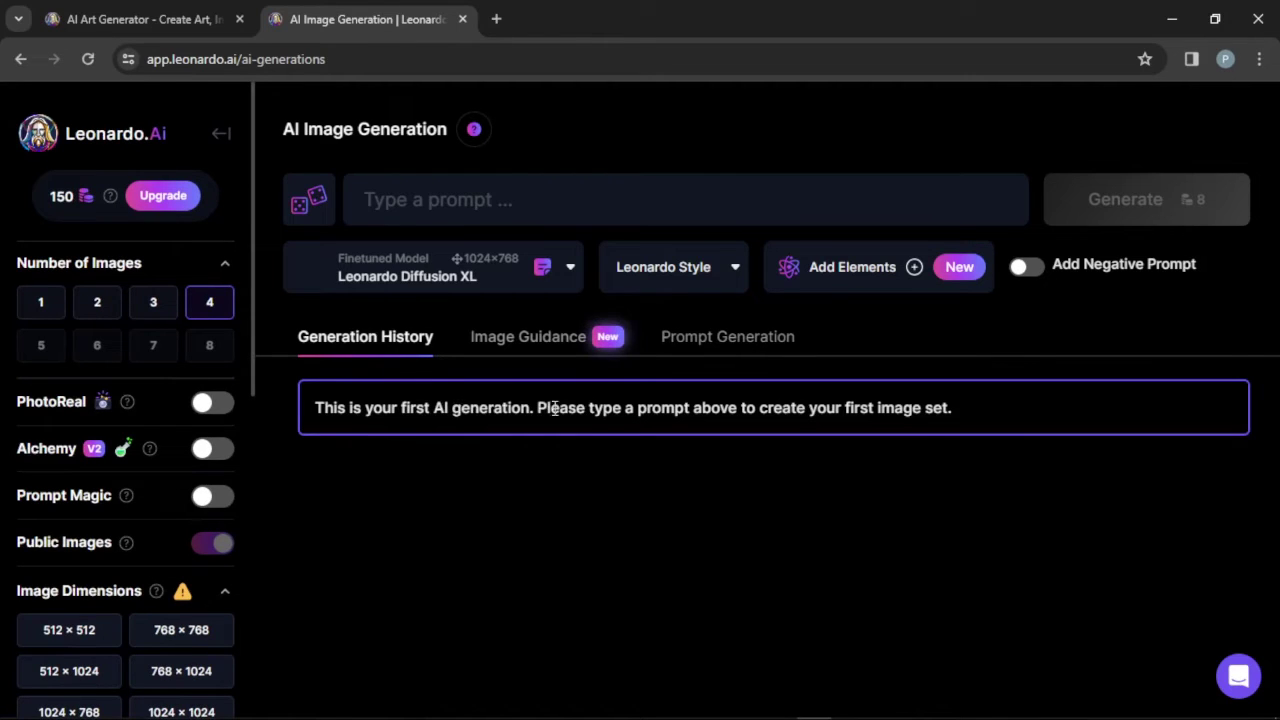
click(408, 199)
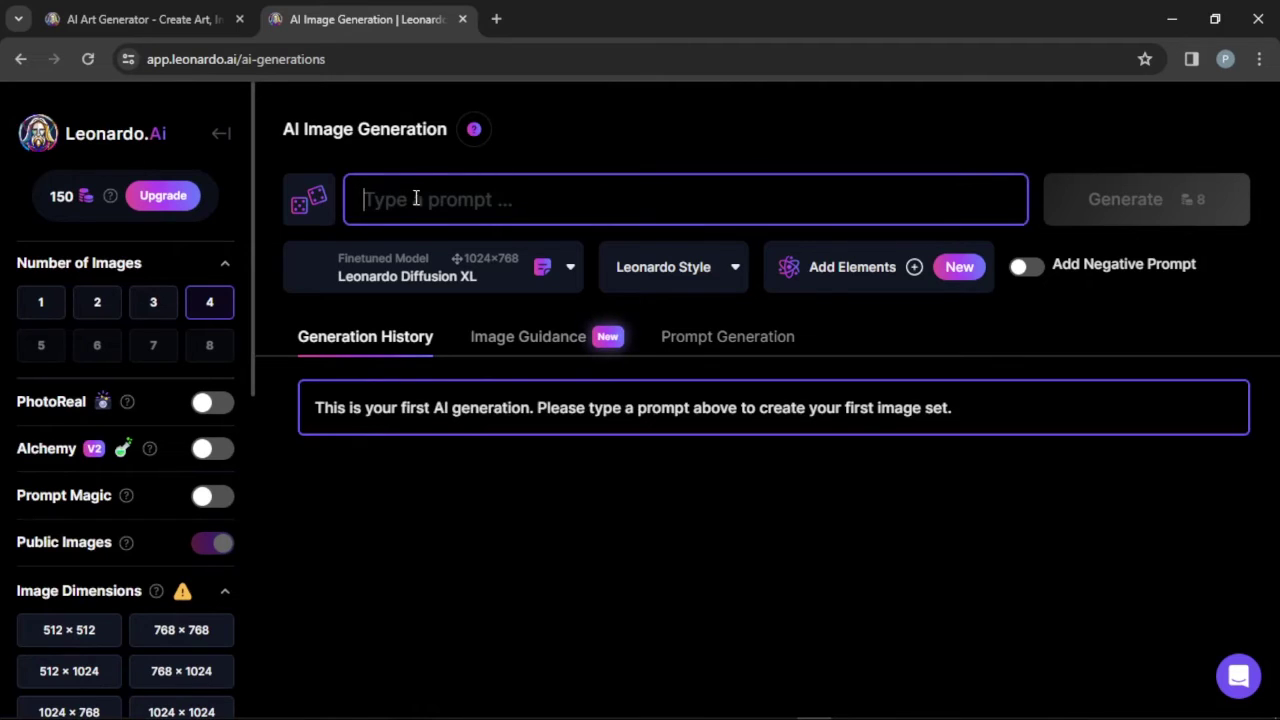
right_click(510, 213)
click(495, 389)
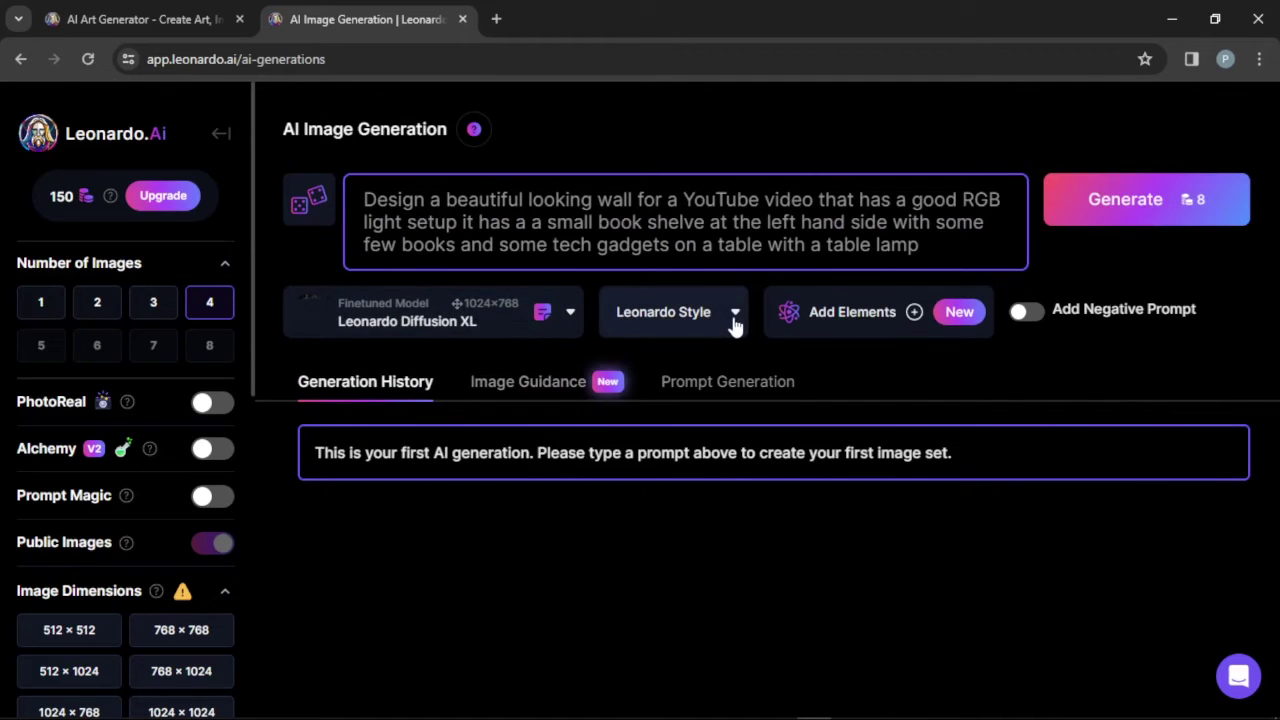
Look through the style options and generation settings, and choose the 1024 × 768 image dimensions preset
click(678, 322)
click(952, 352)
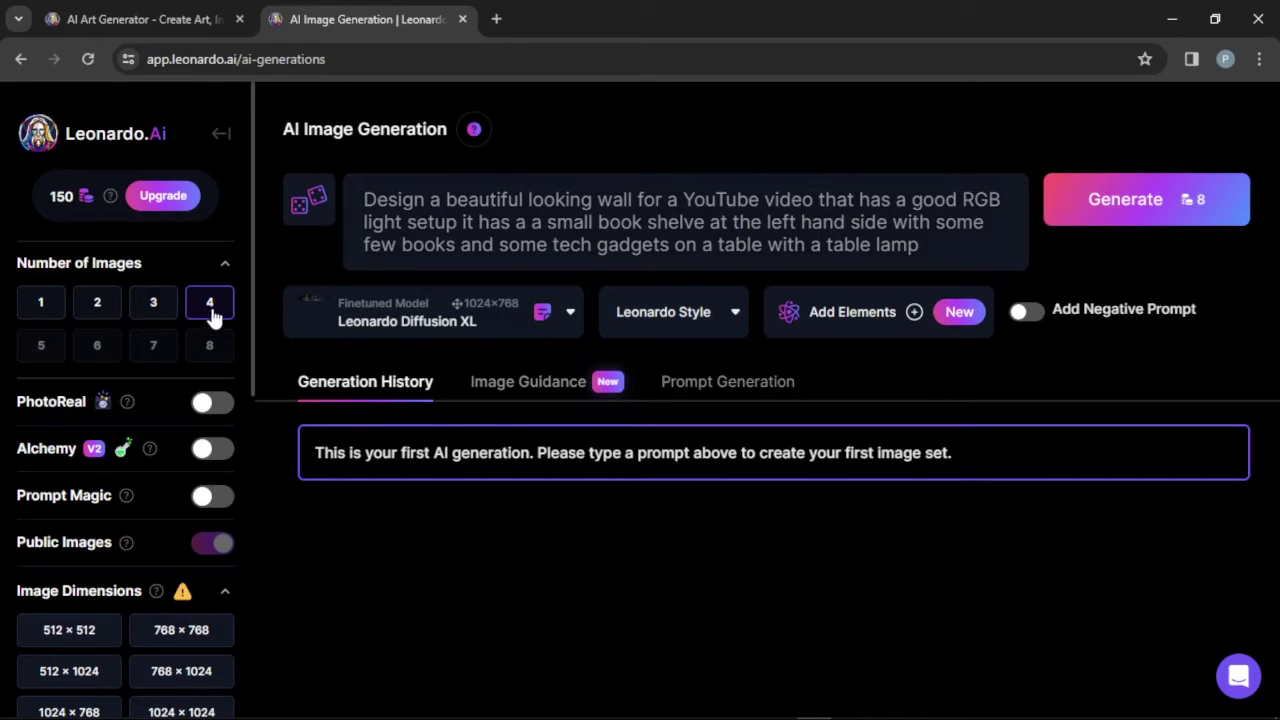
scroll(210, 320, down, 1)
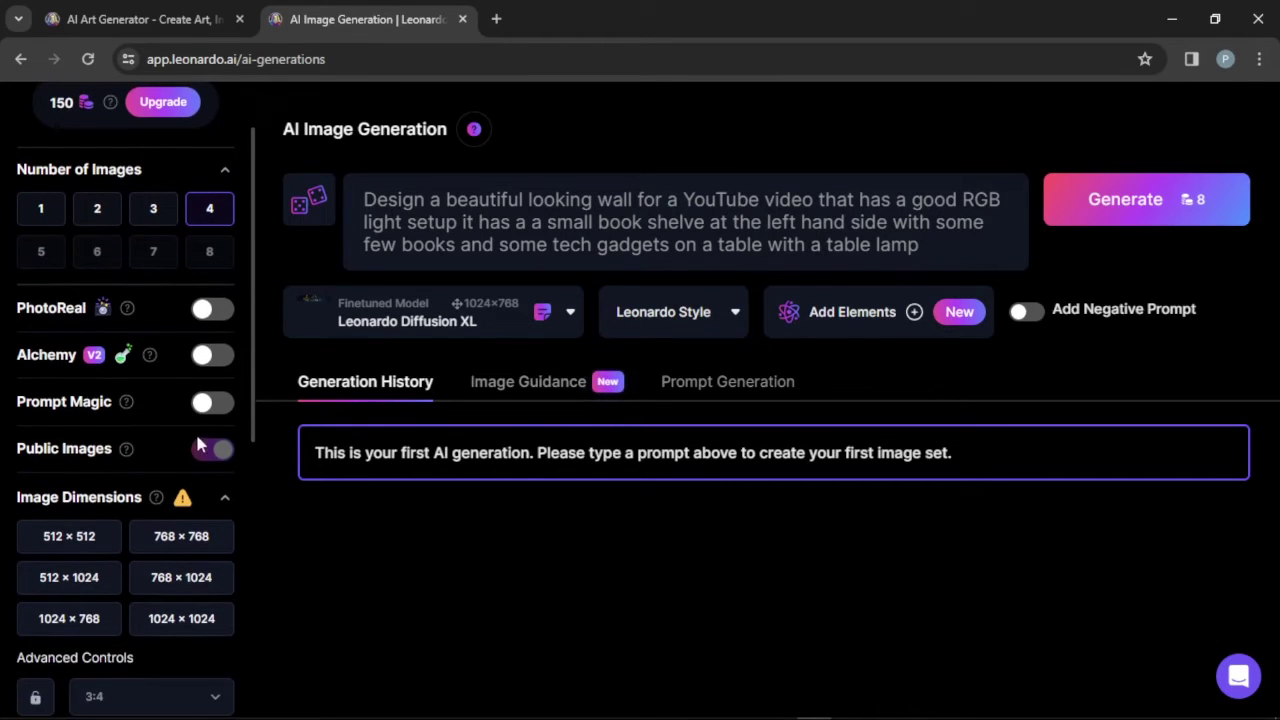
mouse_move(184, 505)
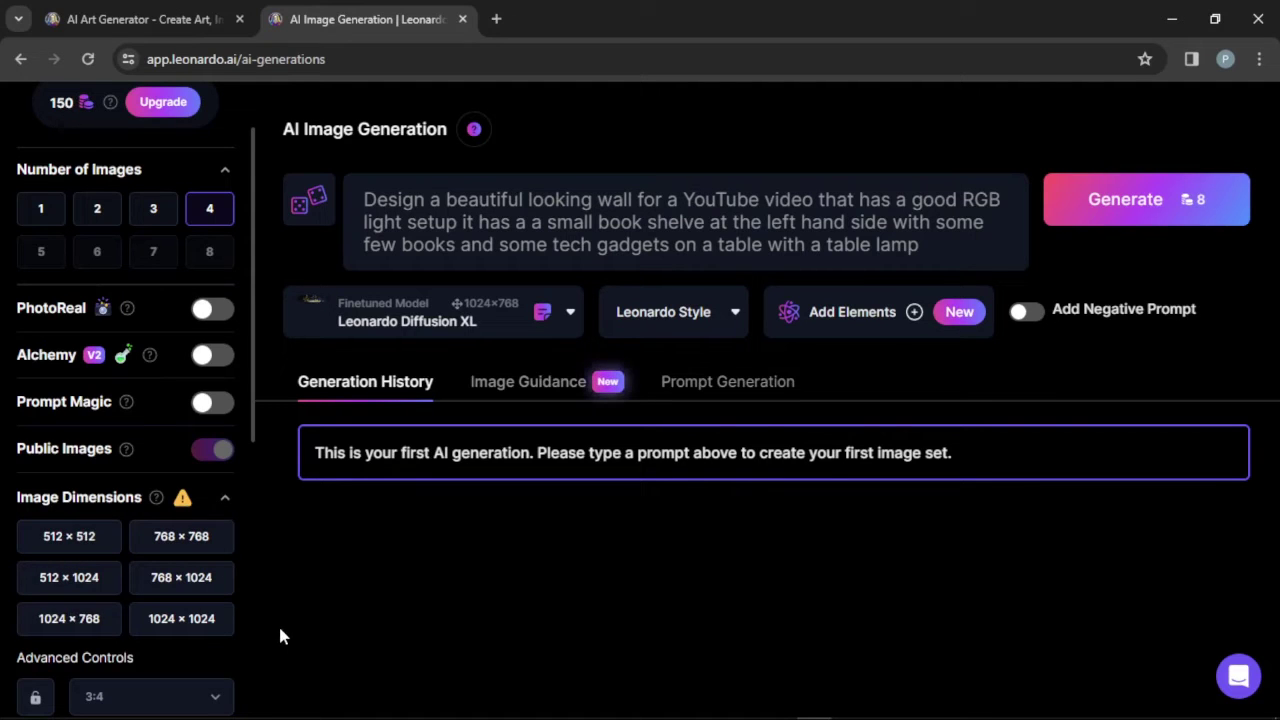
click(57, 622)
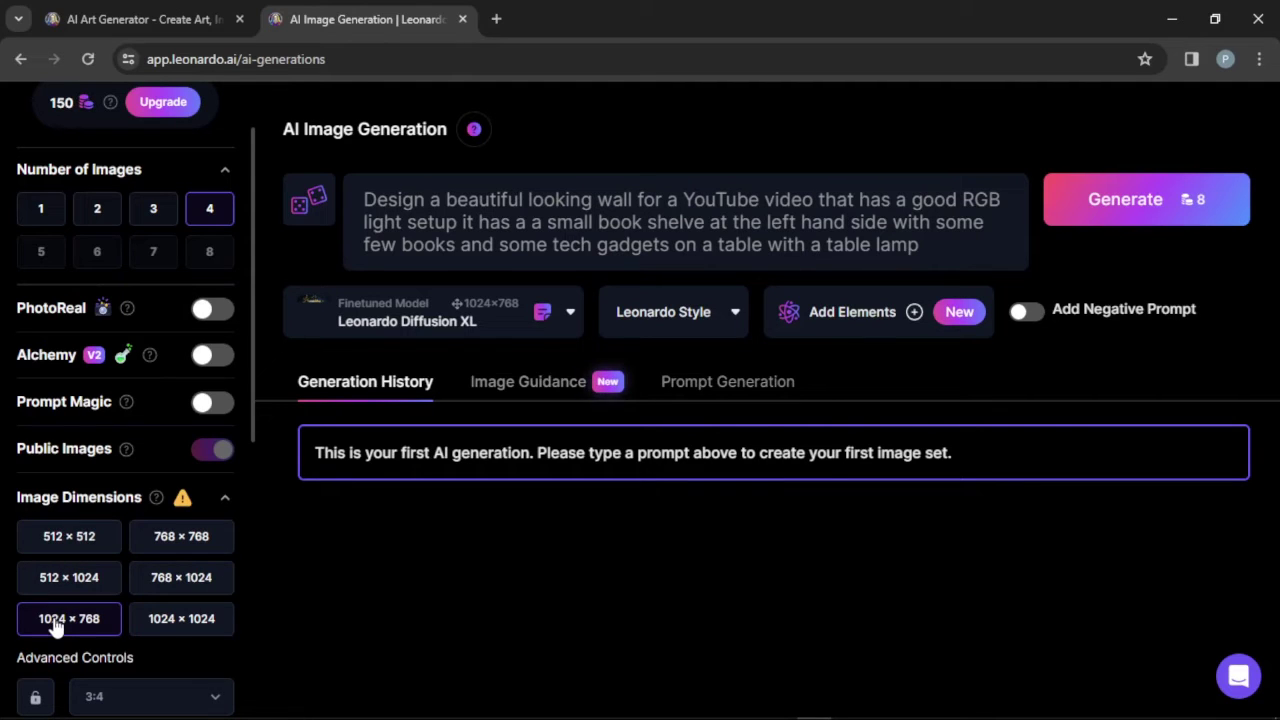
click(57, 622)
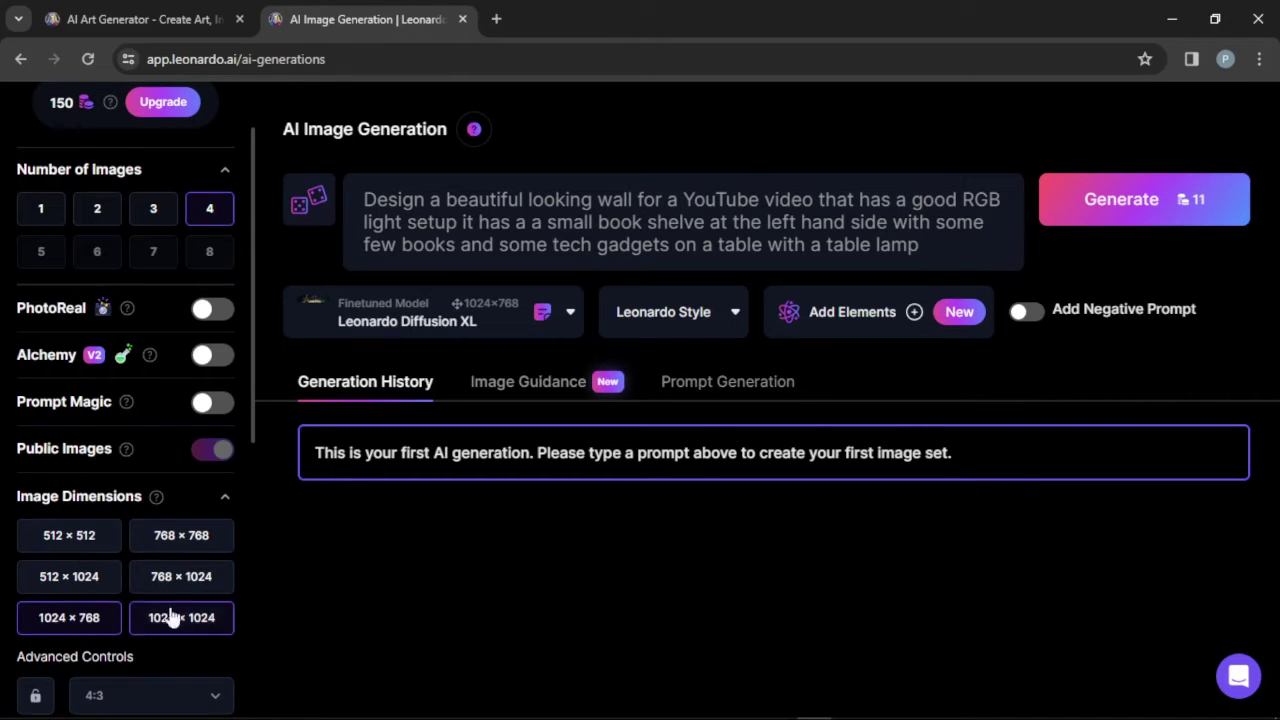
scroll(171, 614, down, 2)
scroll(147, 512, down, 4)
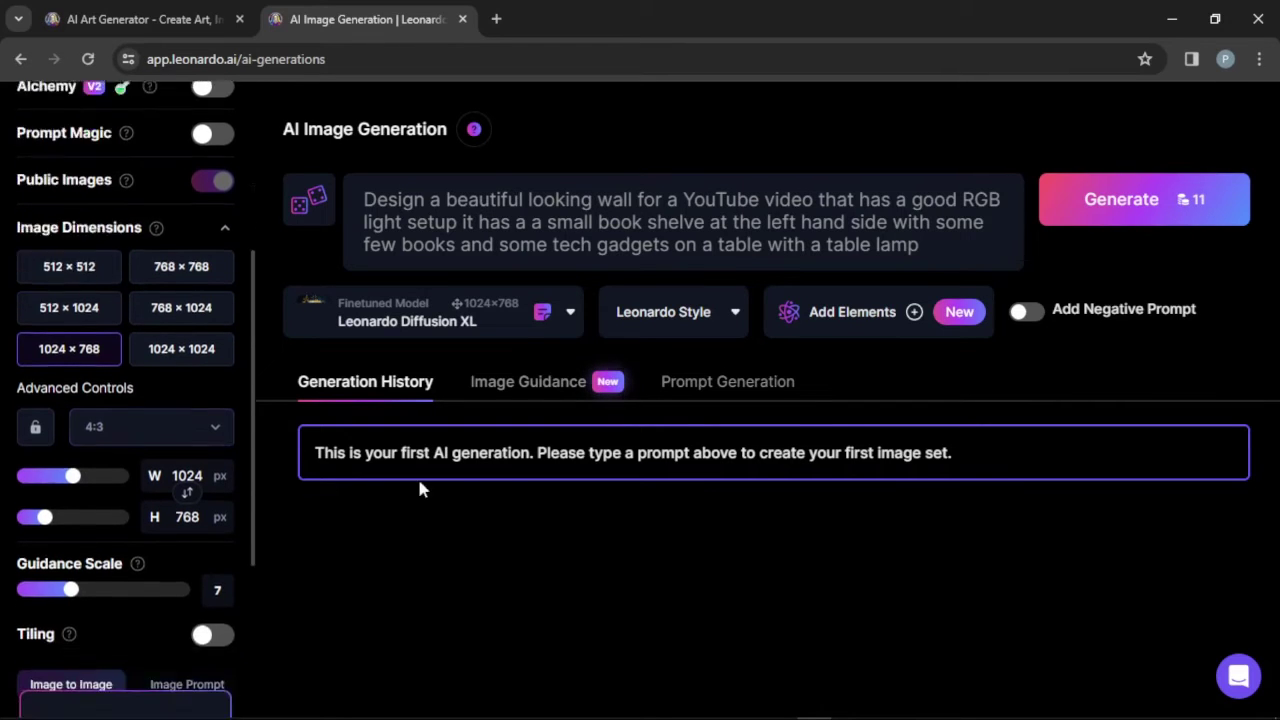
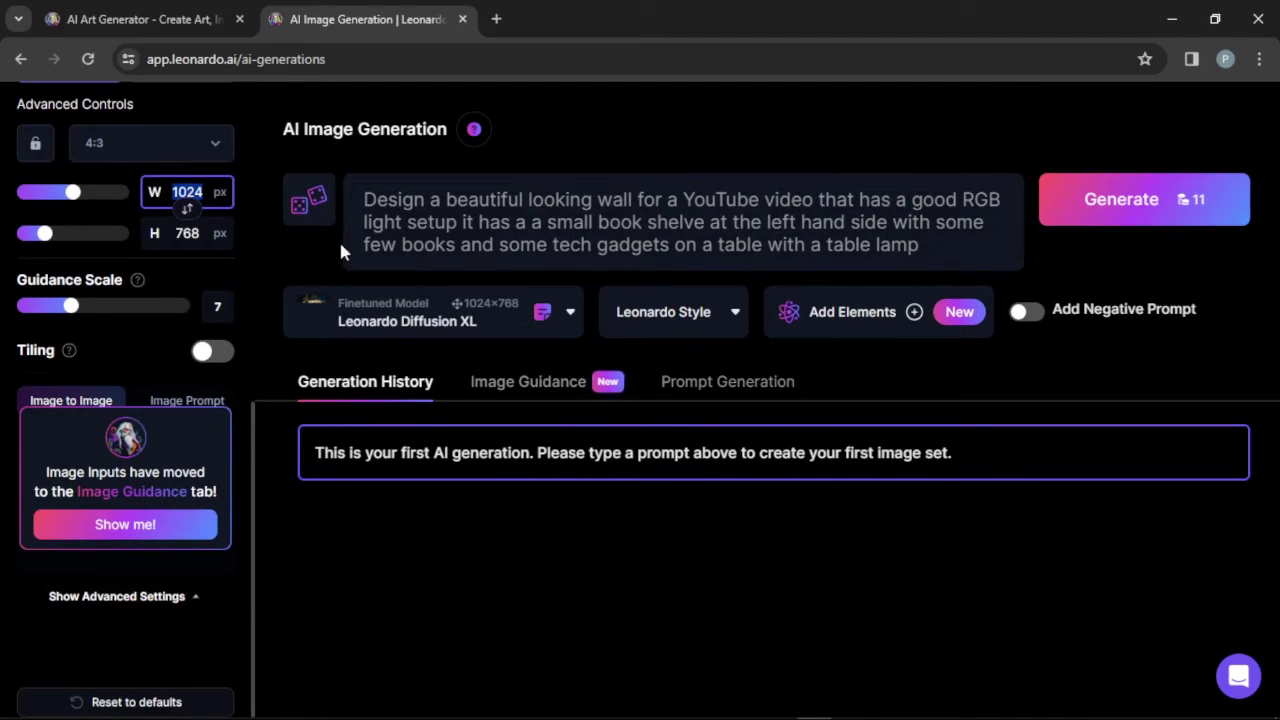
Search Google for "youtube thumbnail size" in a new browser tab
click(496, 19)
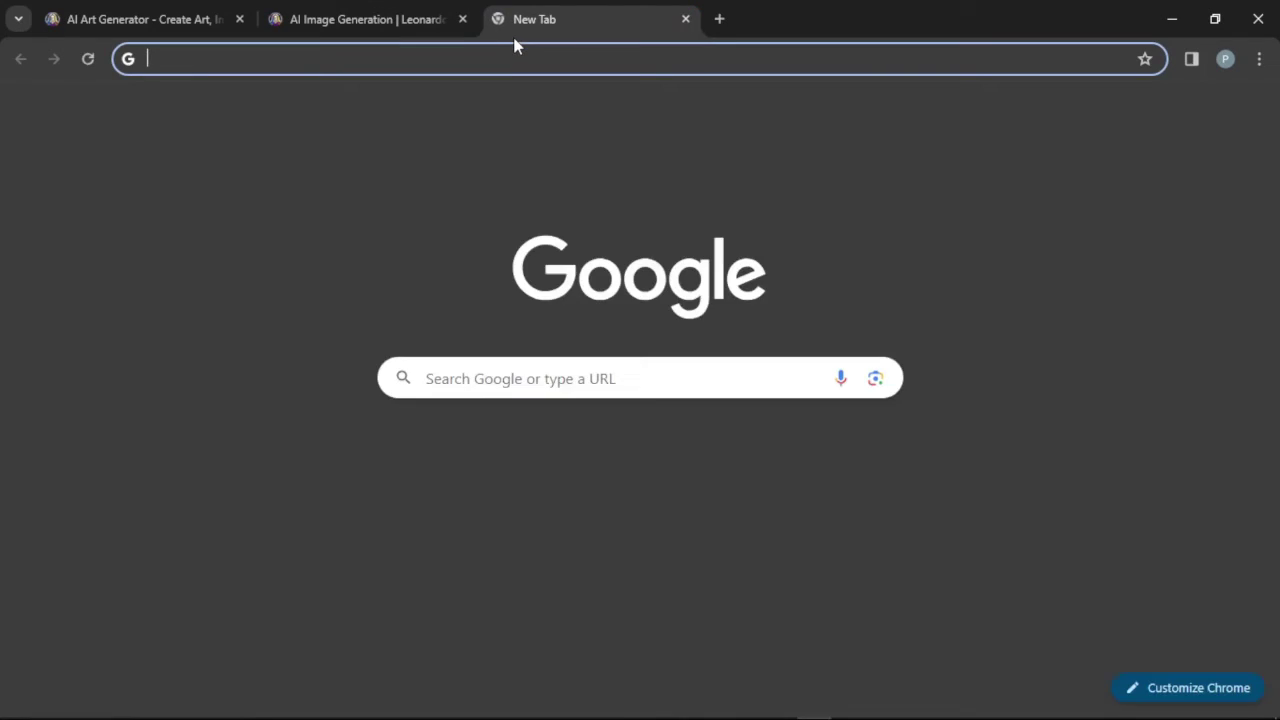
text(youtub)
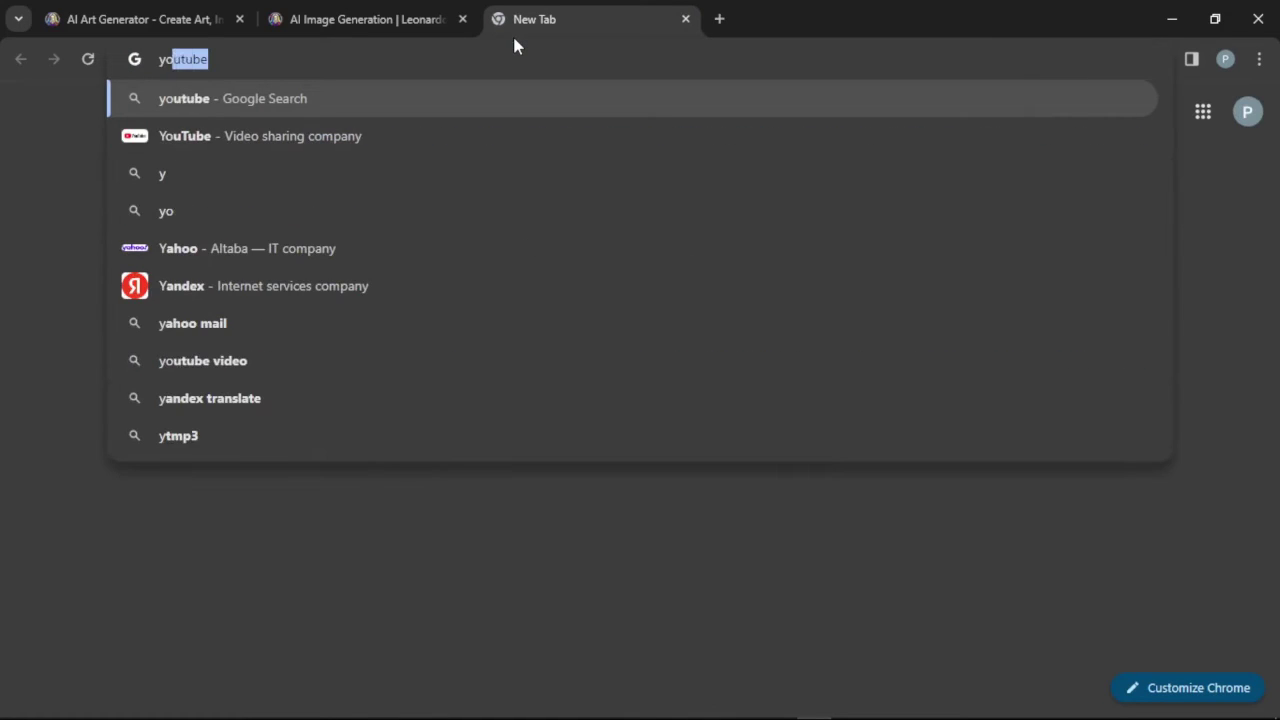
text(e thu)
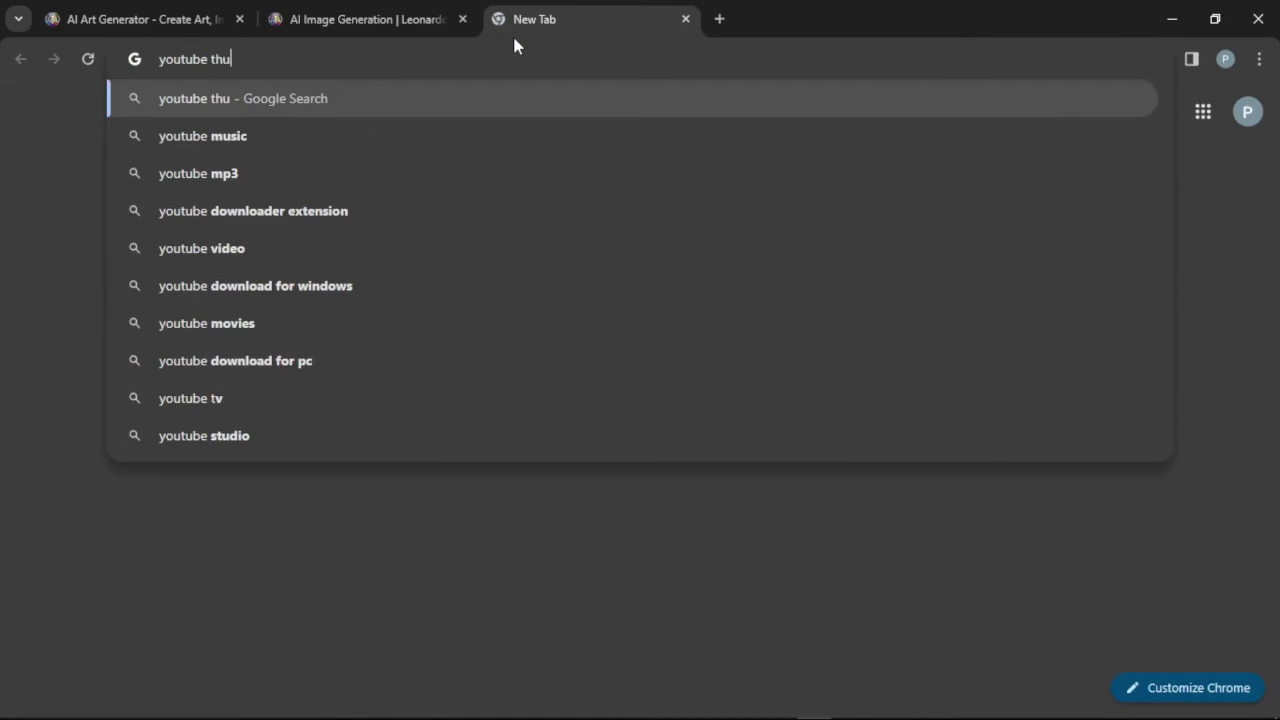
text(mbnail siz)
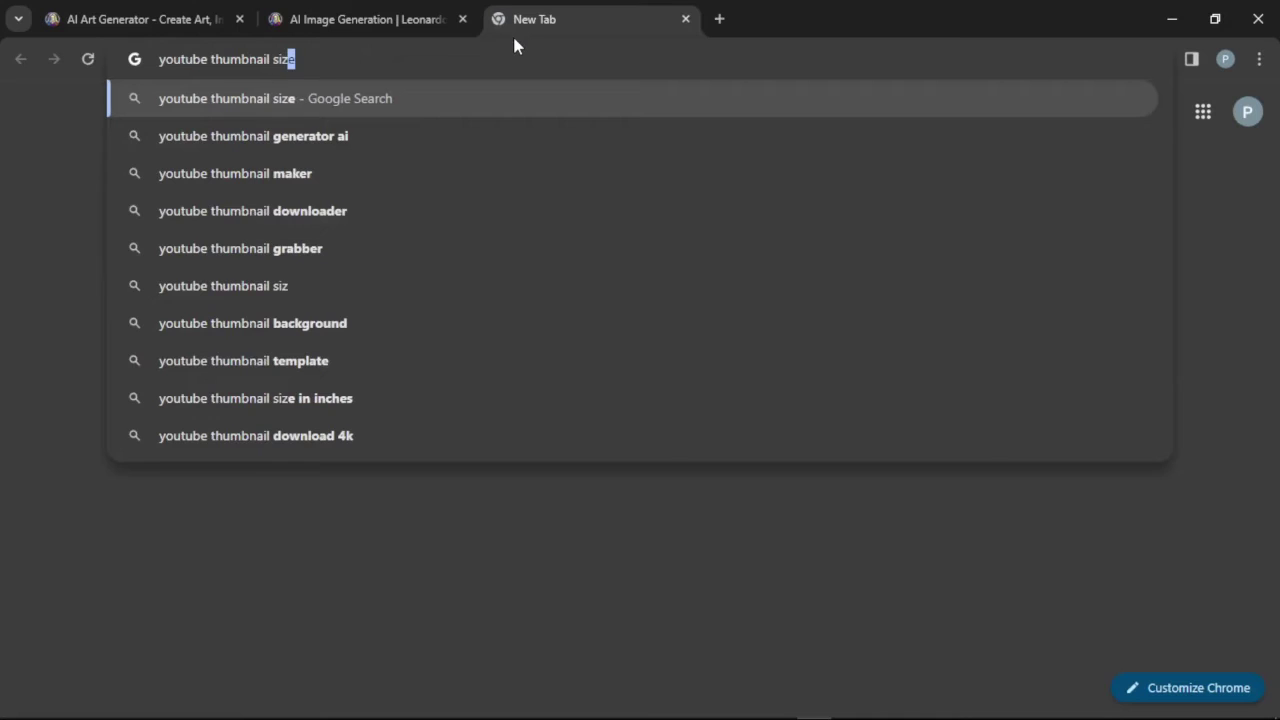
key(Return)
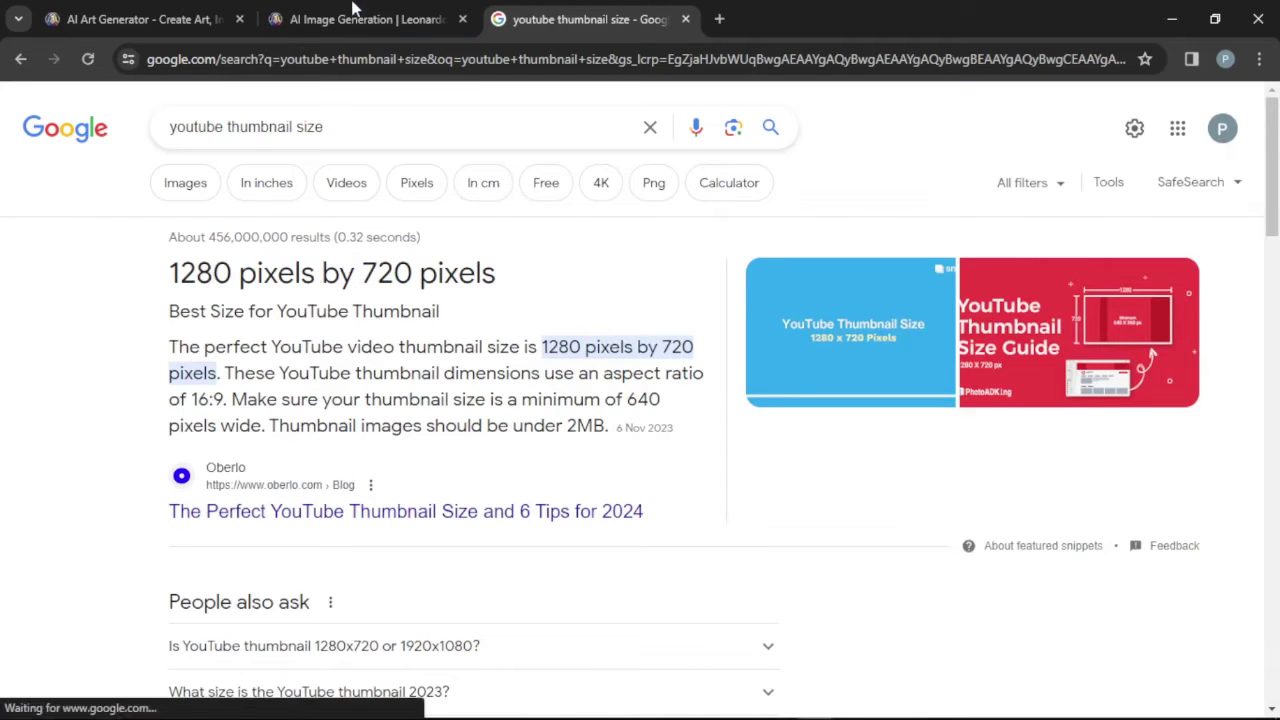
Return to Leonardo.Ai, set the image width to 1280 px and height to 720 px, and generate the images
key(ctrl+shift+Tab)
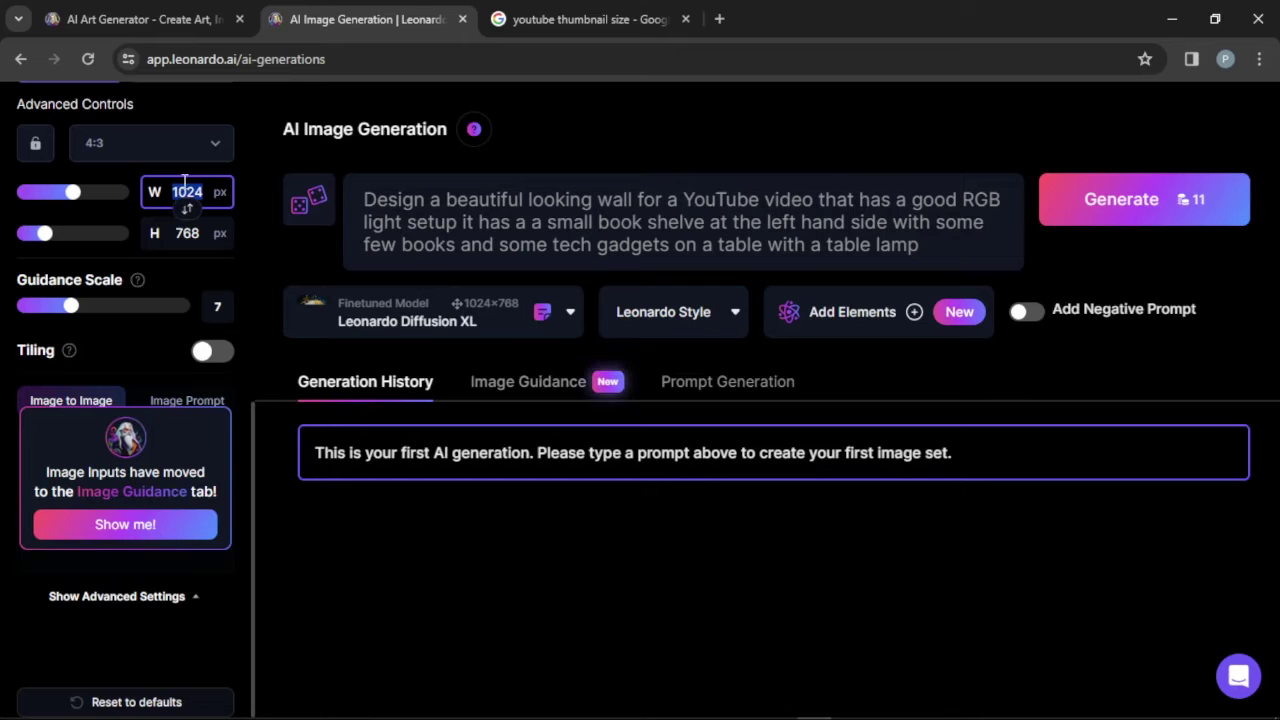
text(12)
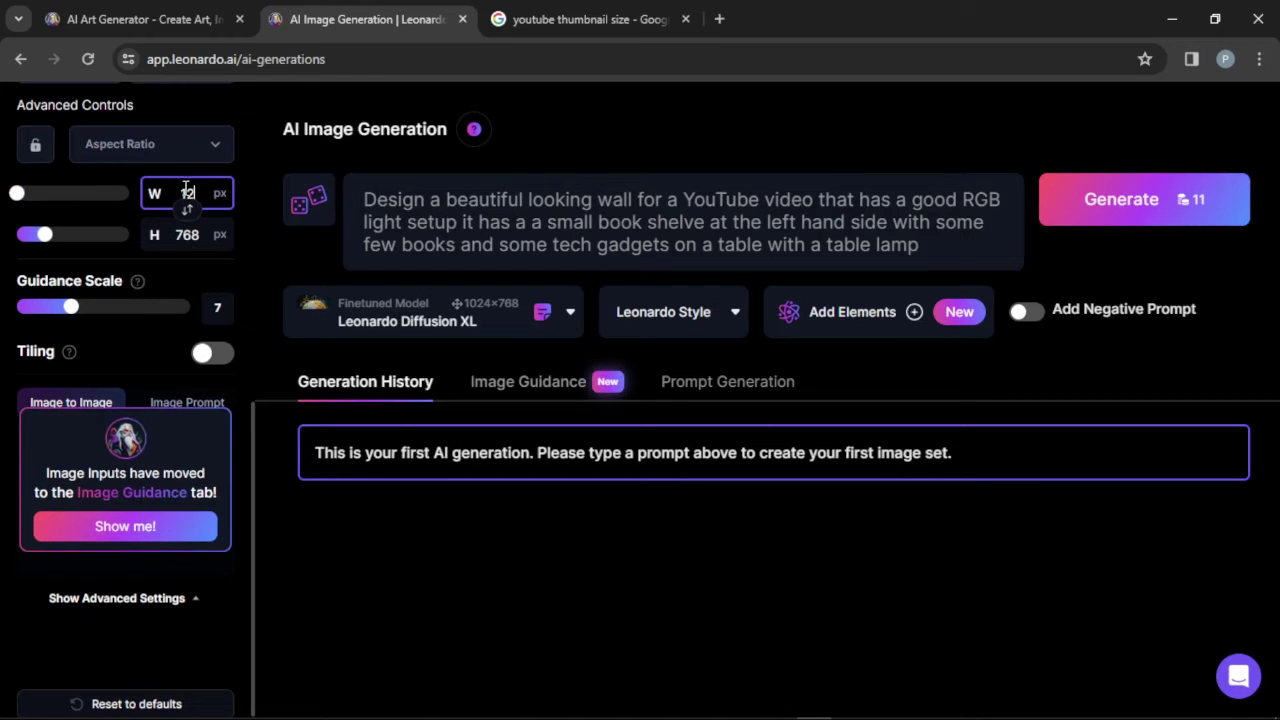
text(80)
double_click(190, 236)
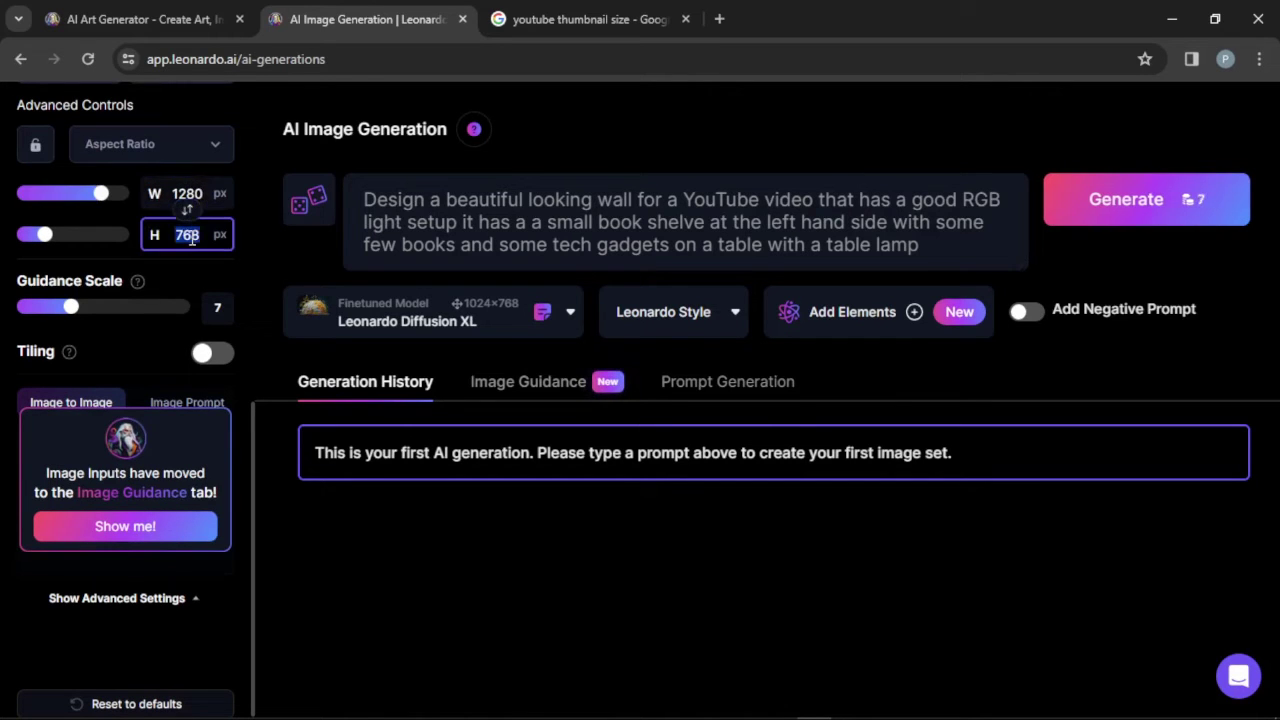
text(72)
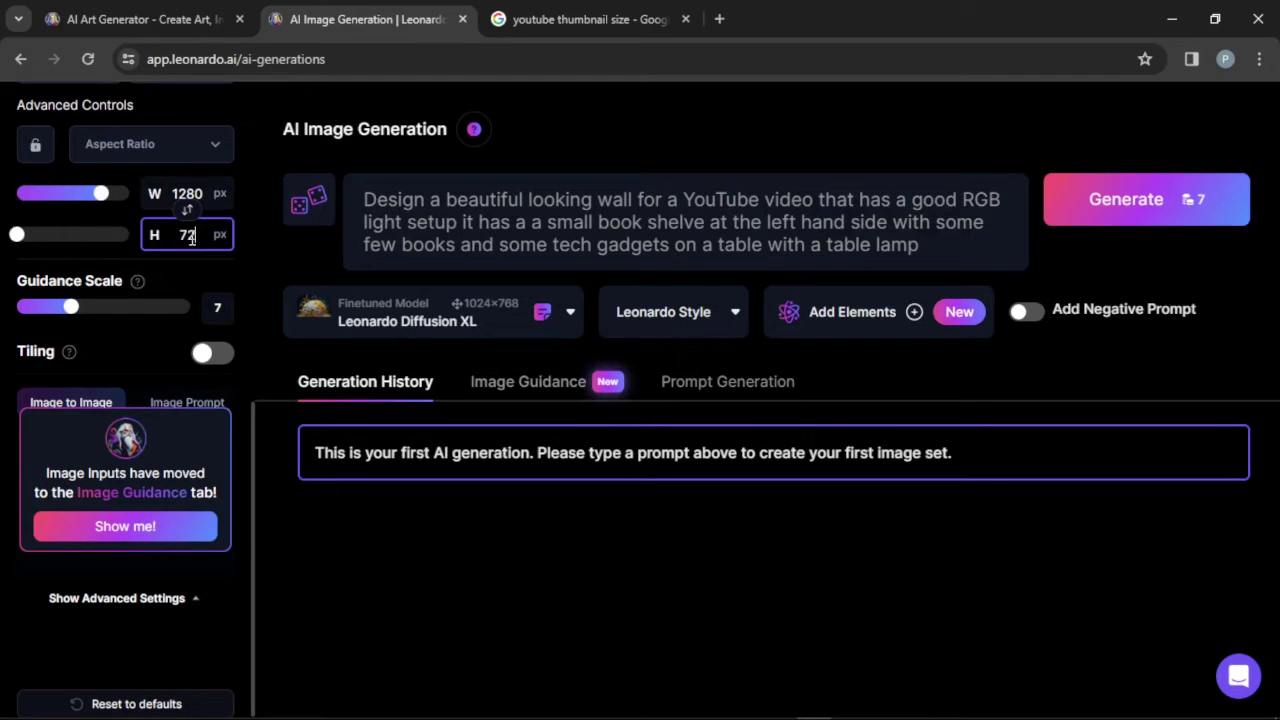
text(0)
click(541, 571)
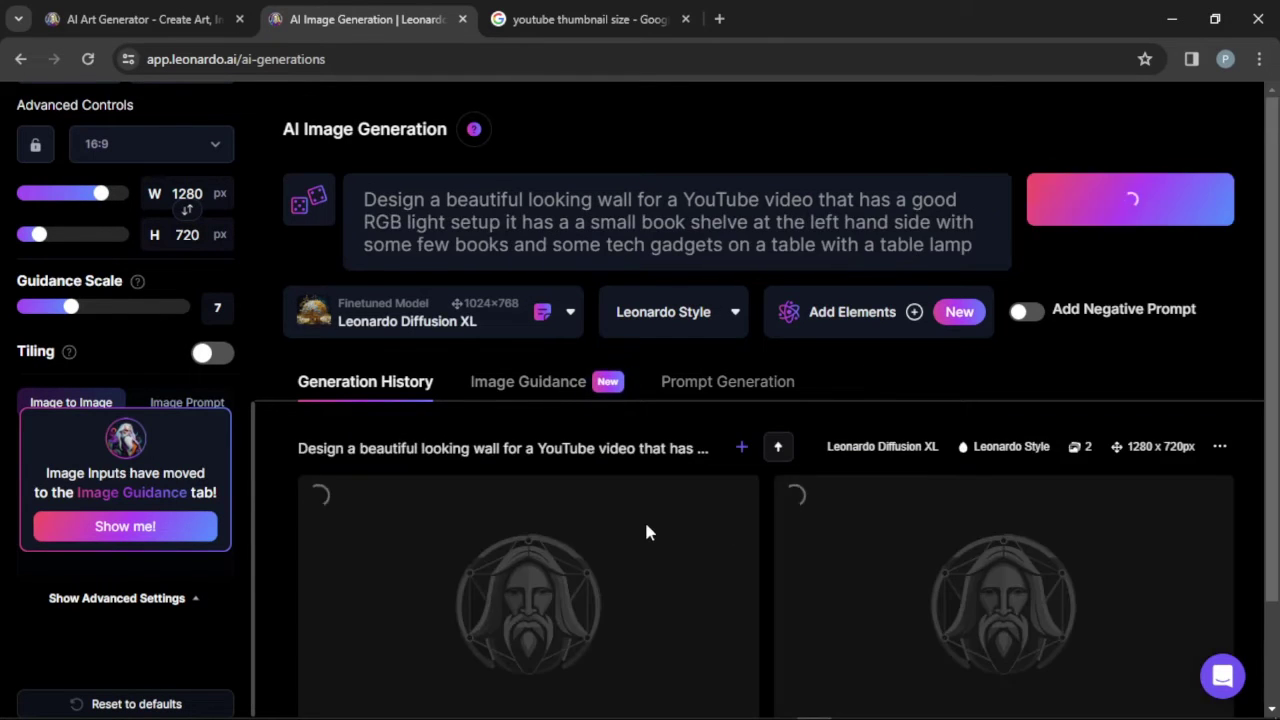
Open the generated image with the purple and blue wall lighting, download it, and close its preview
scroll(860, 350, down, 1)
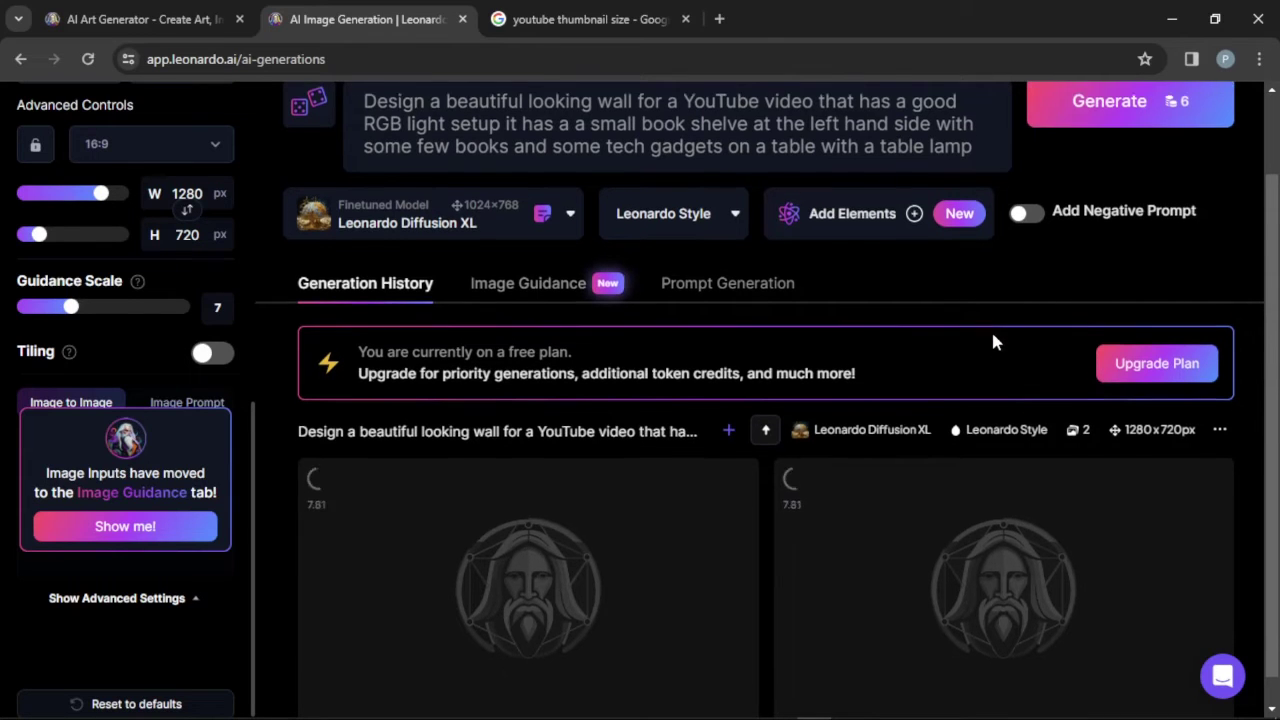
scroll(995, 341, down, 1)
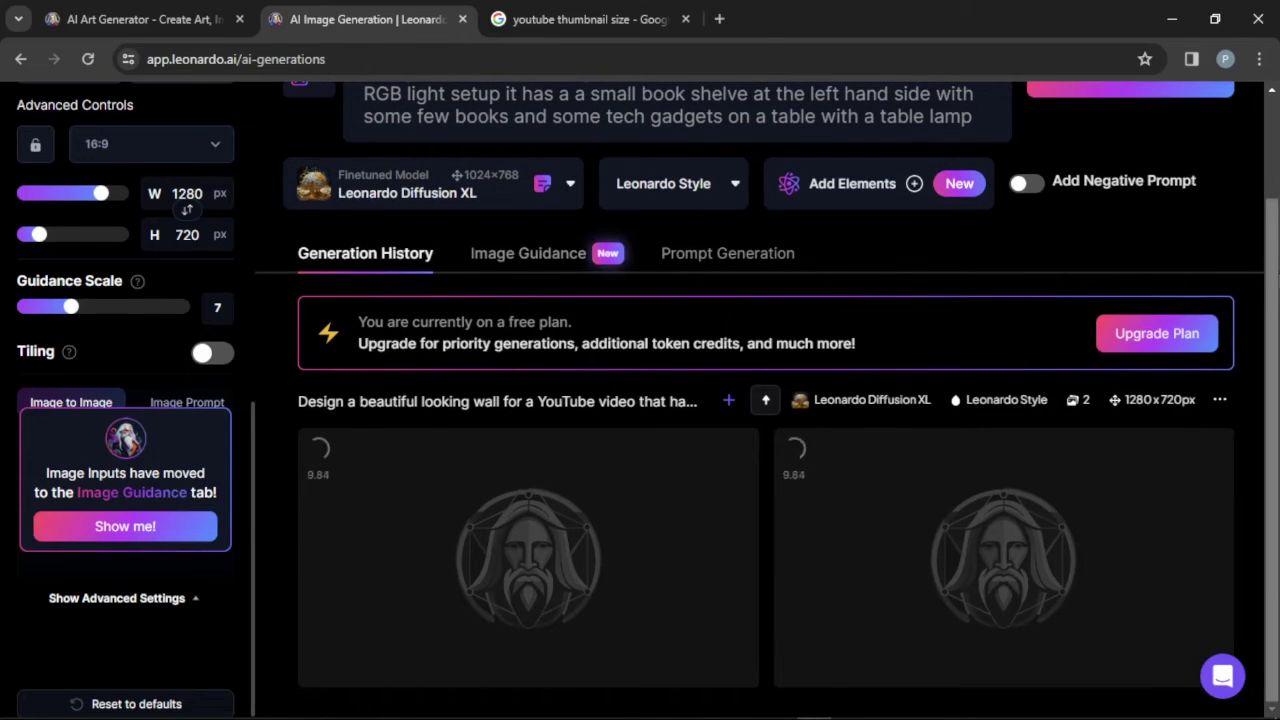
scroll(1252, 240, up, 2)
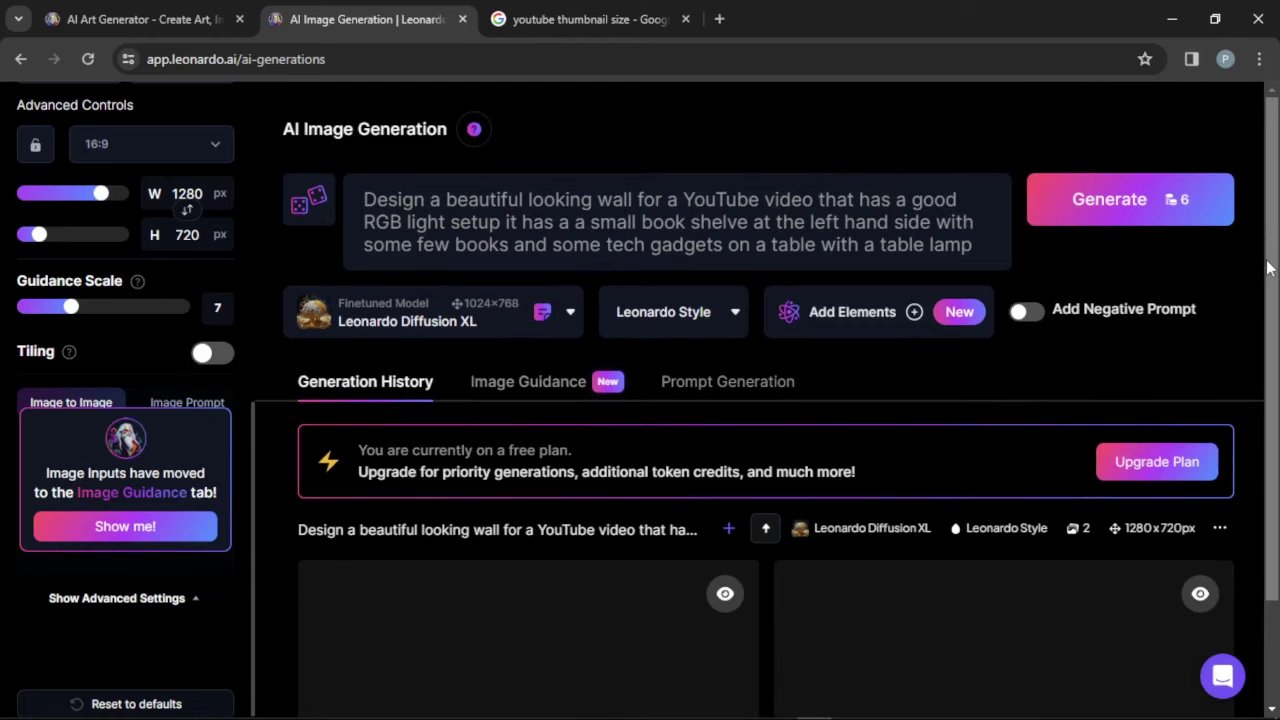
scroll(1268, 268, down, 2)
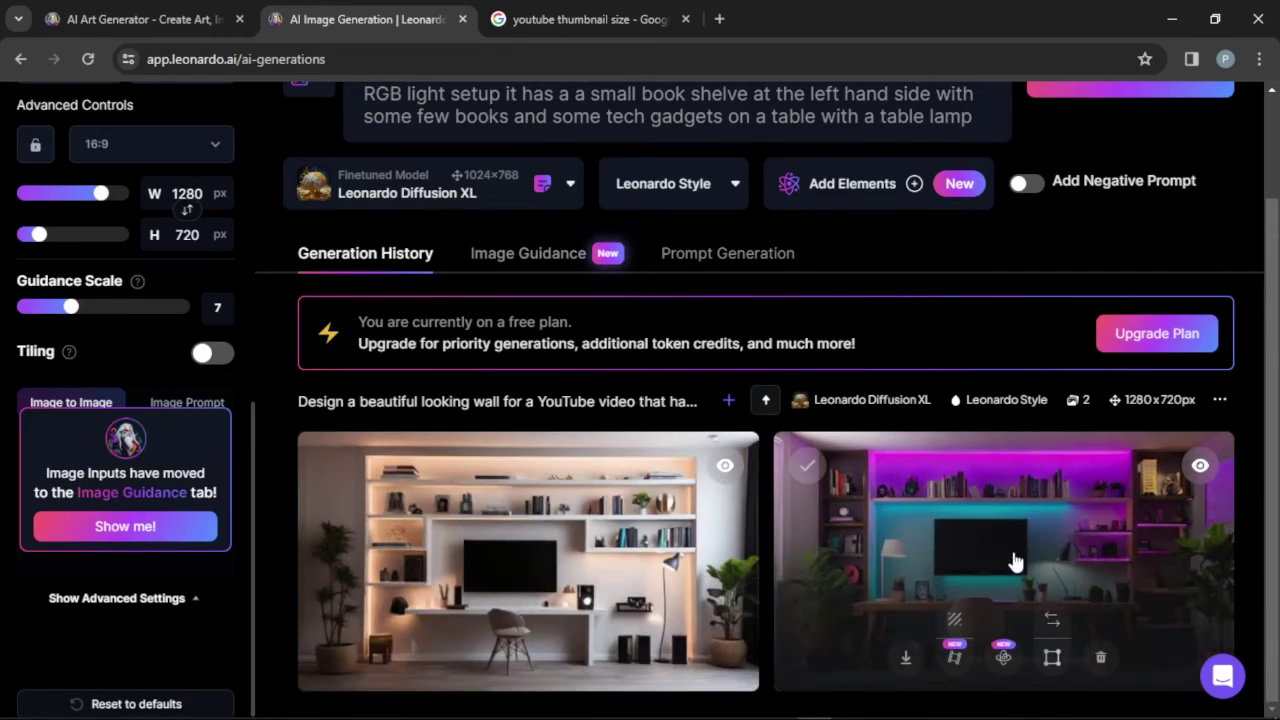
click(997, 567)
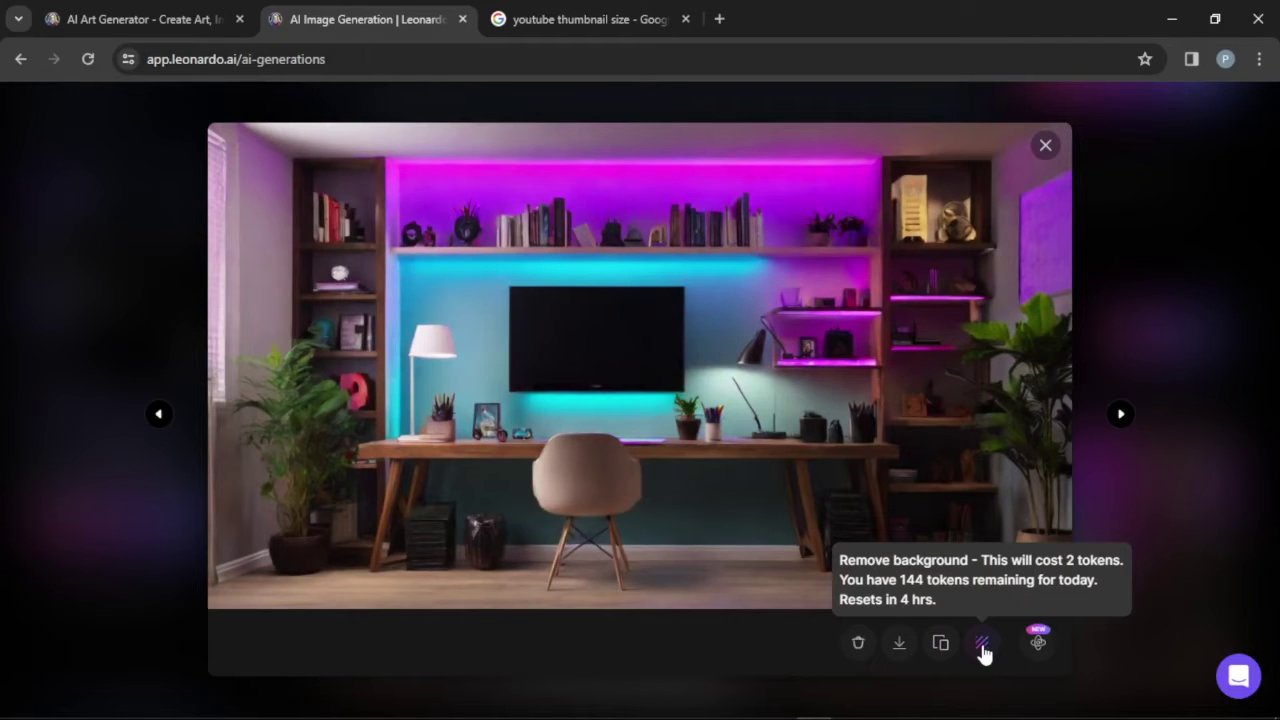
click(900, 646)
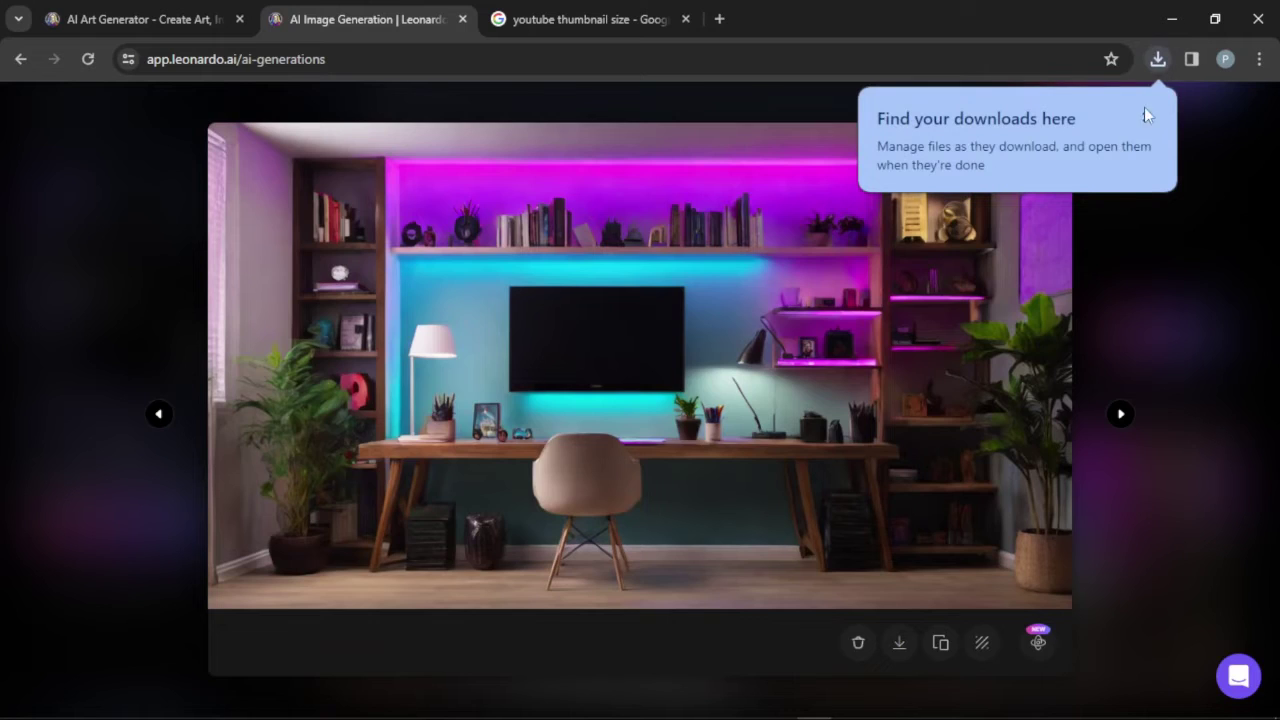
click(1146, 117)
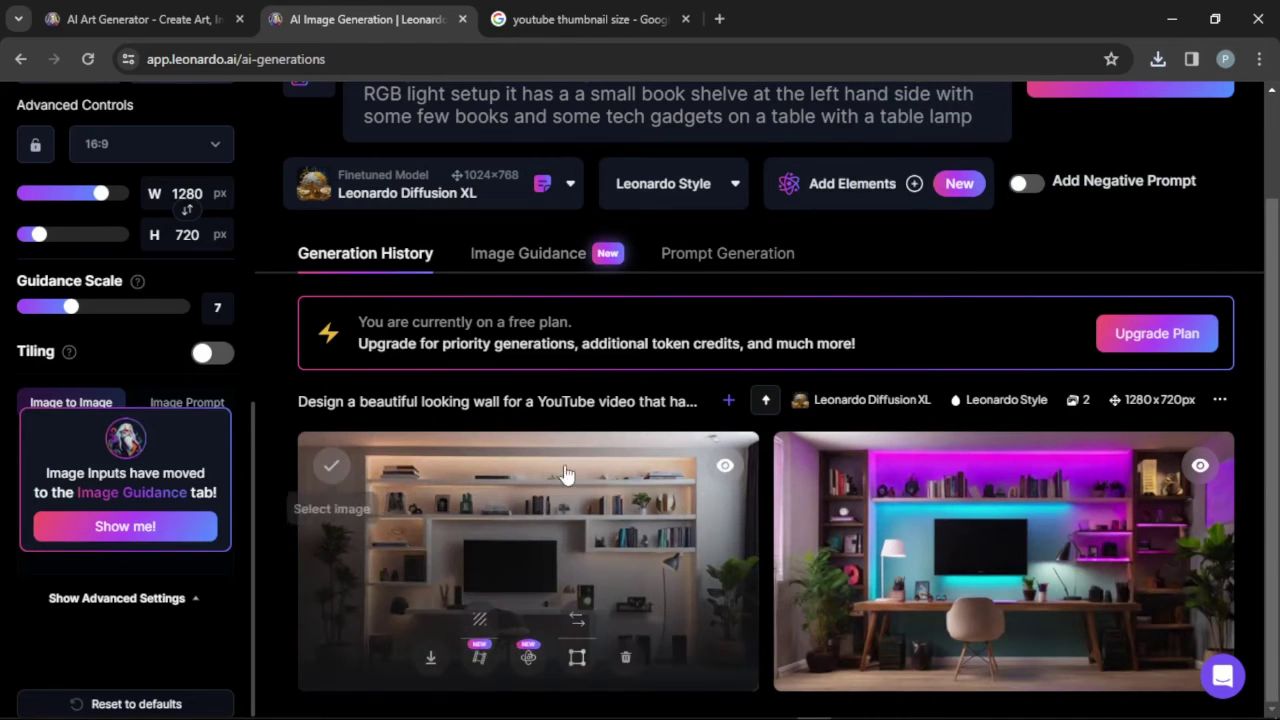
Review the image count and dimension settings, and reload the AI Image Generation page
scroll(143, 325, up, 1)
scroll(150, 325, up, 1)
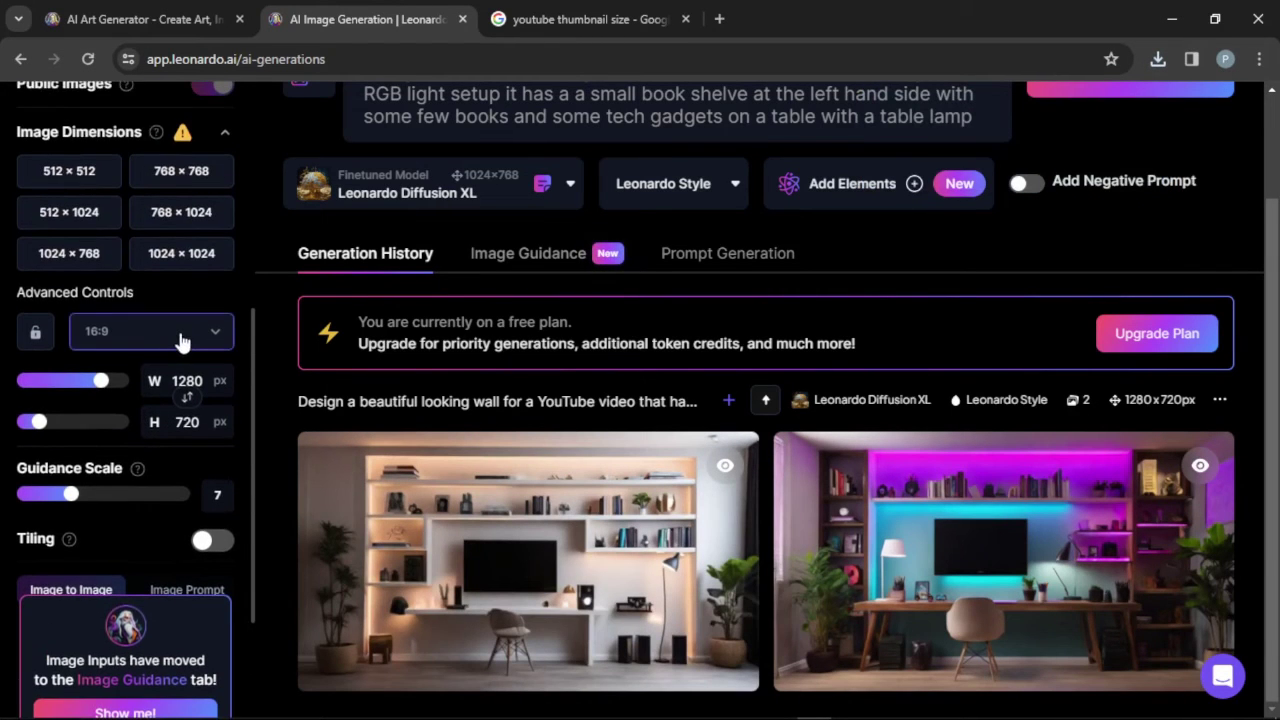
double_click(188, 381)
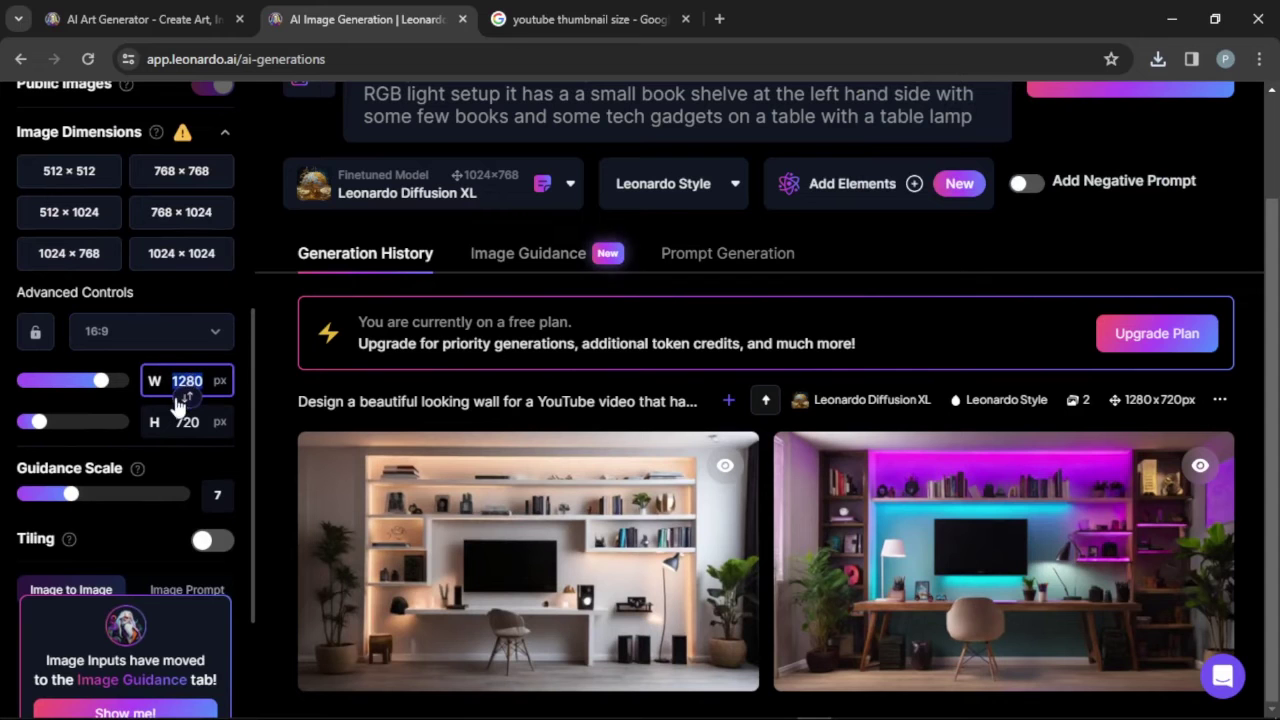
scroll(160, 300, up, 5)
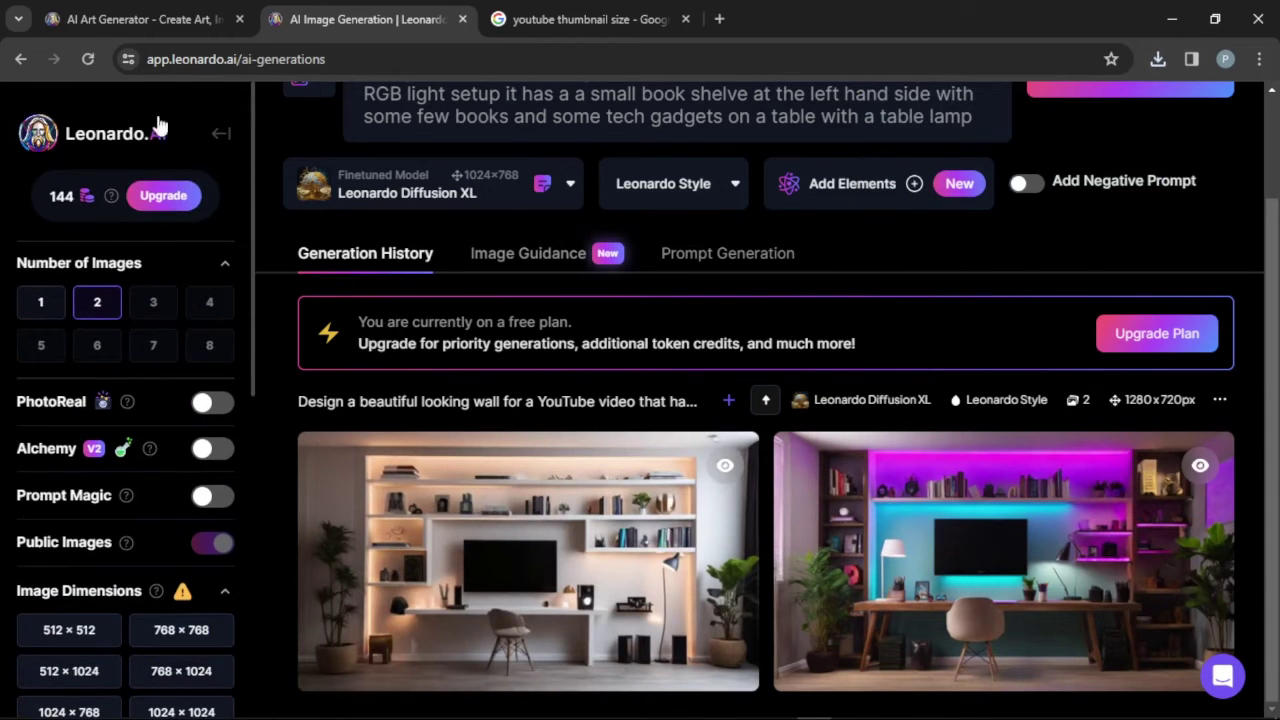
click(87, 58)
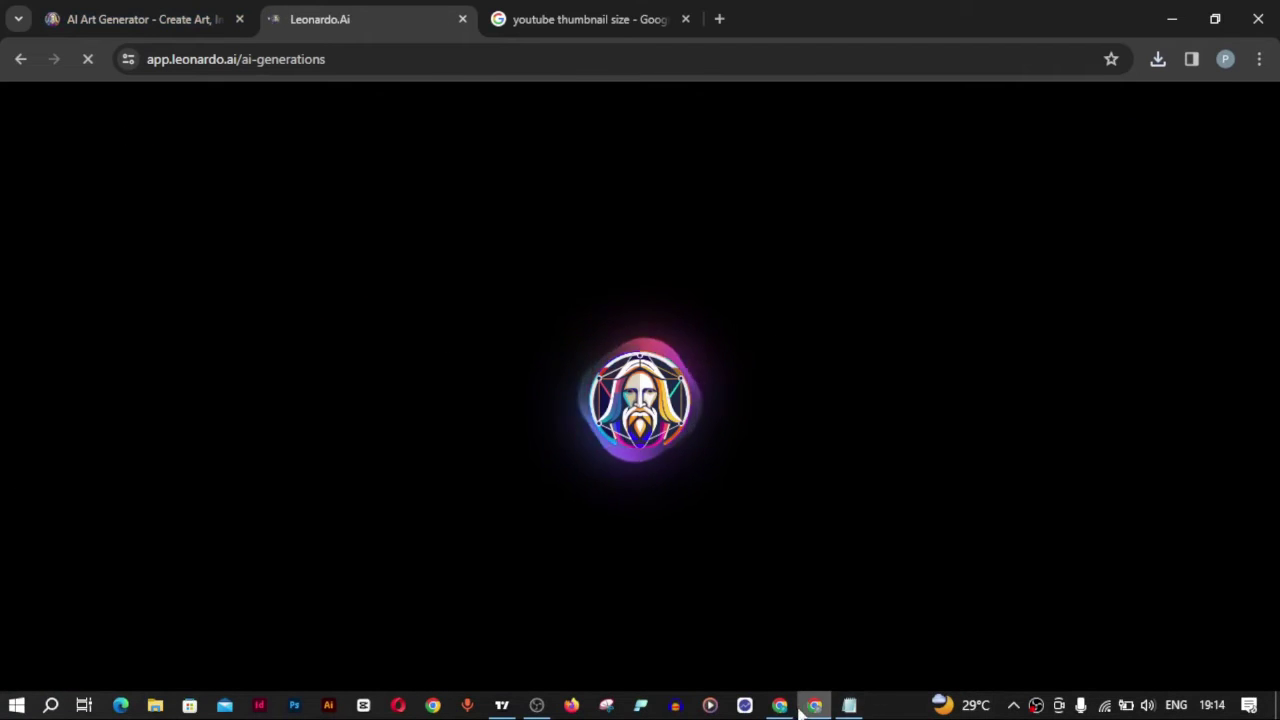
Switch to Notepad and copy the first prompt paragraph, which describes a nice book shelve with a YouTube play button and tech gadgets
click(849, 705)
click(314, 116)
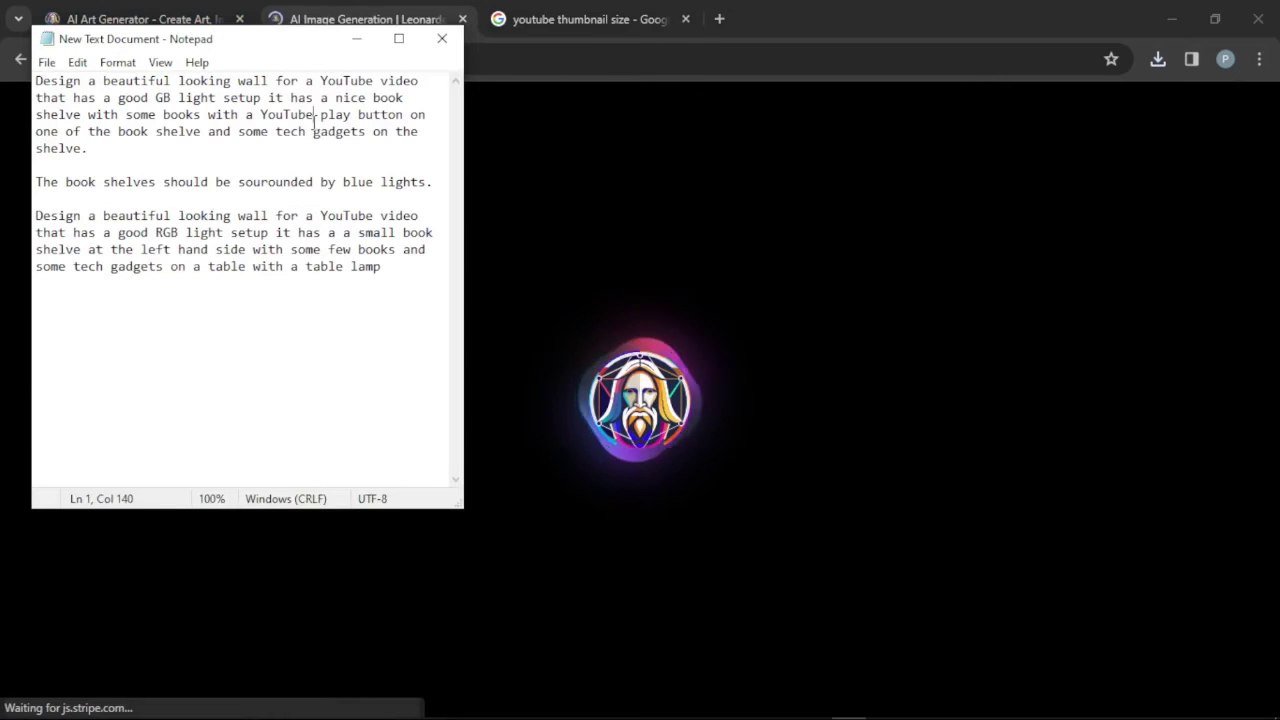
double_click(314, 116)
key(ctrl+a)
click(309, 131)
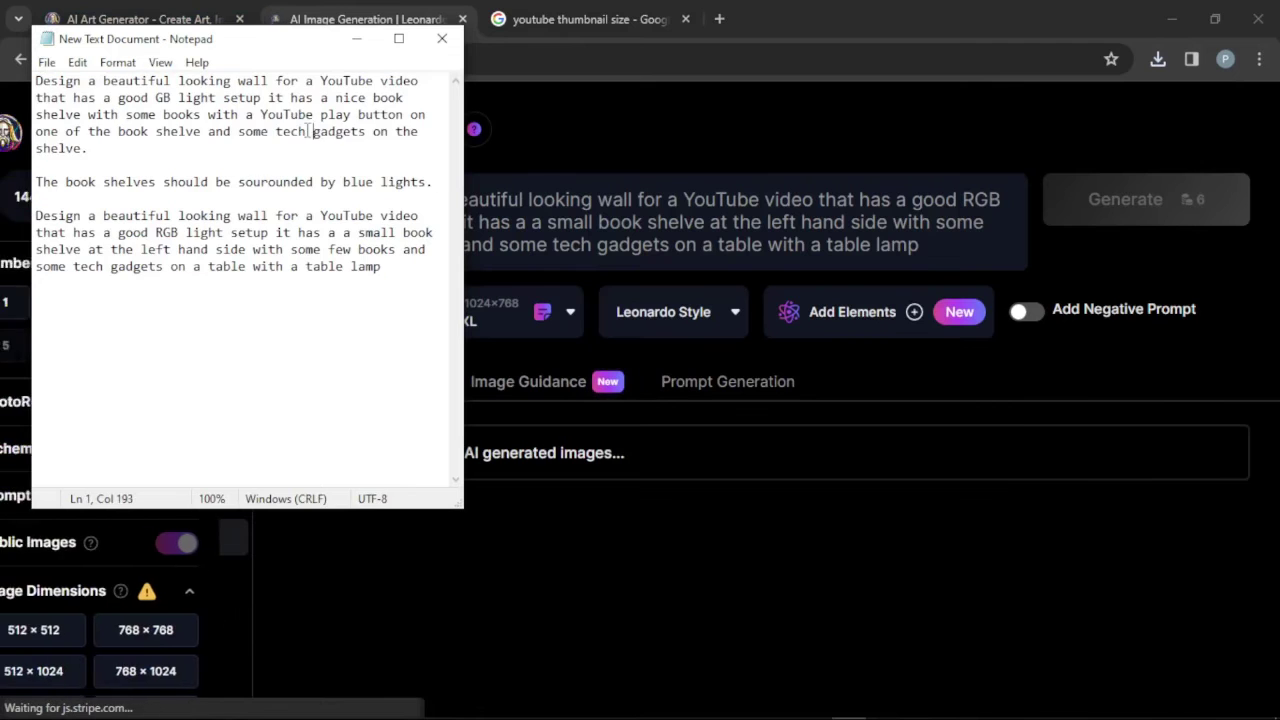
drag(89, 148, 34, 84)
key(ctrl+c)
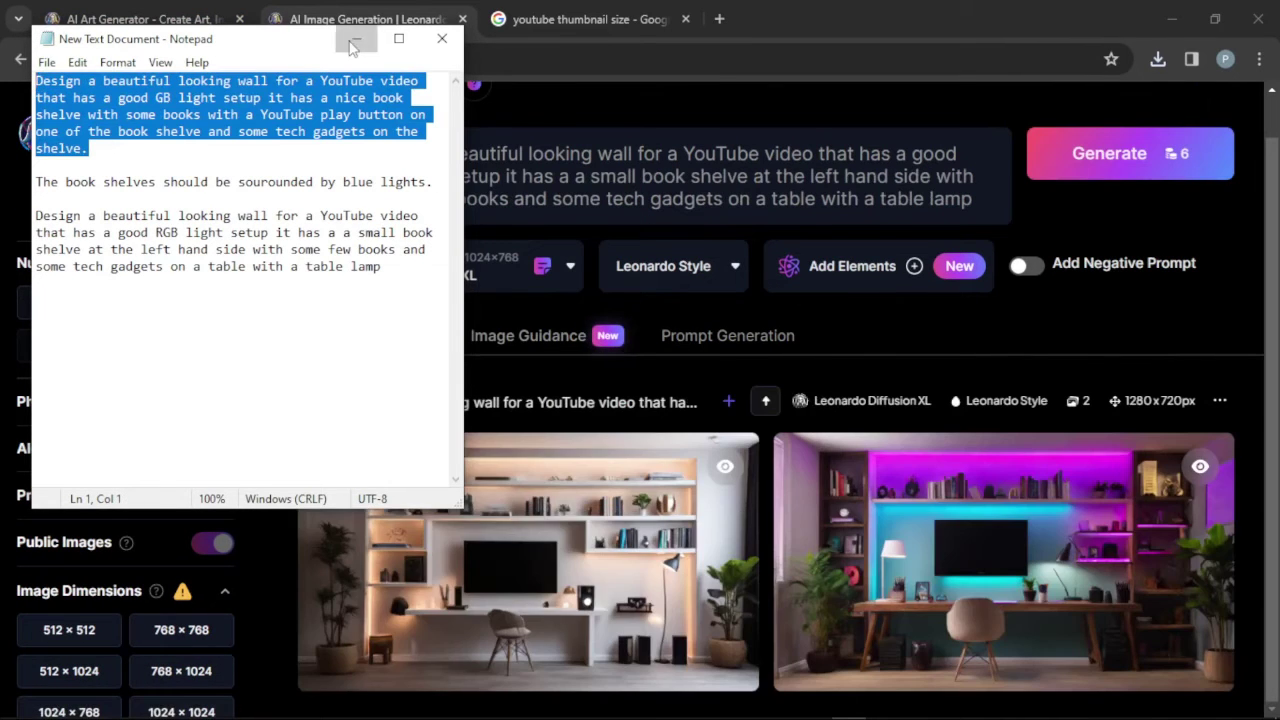
Replace the Leonardo.Ai prompt with the copied YouTube play button book shelve text, and check the Image Dimensions settings
click(551, 262)
scroll(551, 262, down, 1)
click(515, 188)
key(ctrl+a)
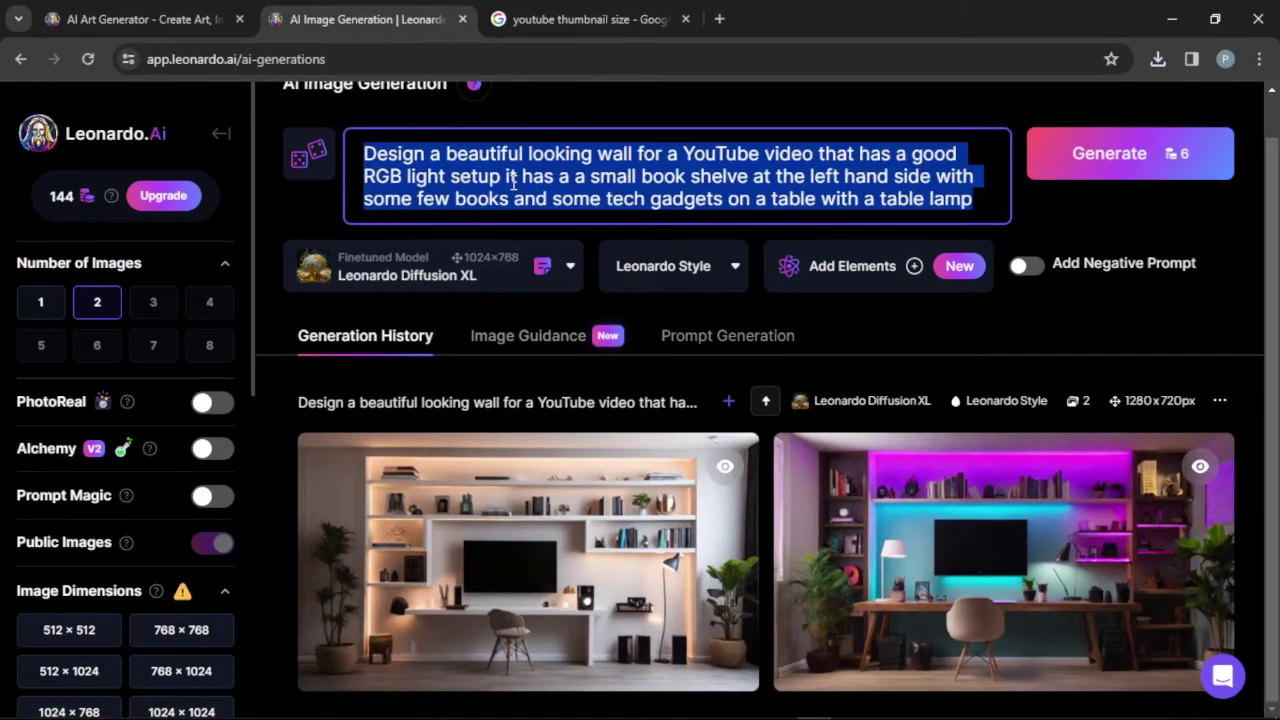
key(ctrl+v)
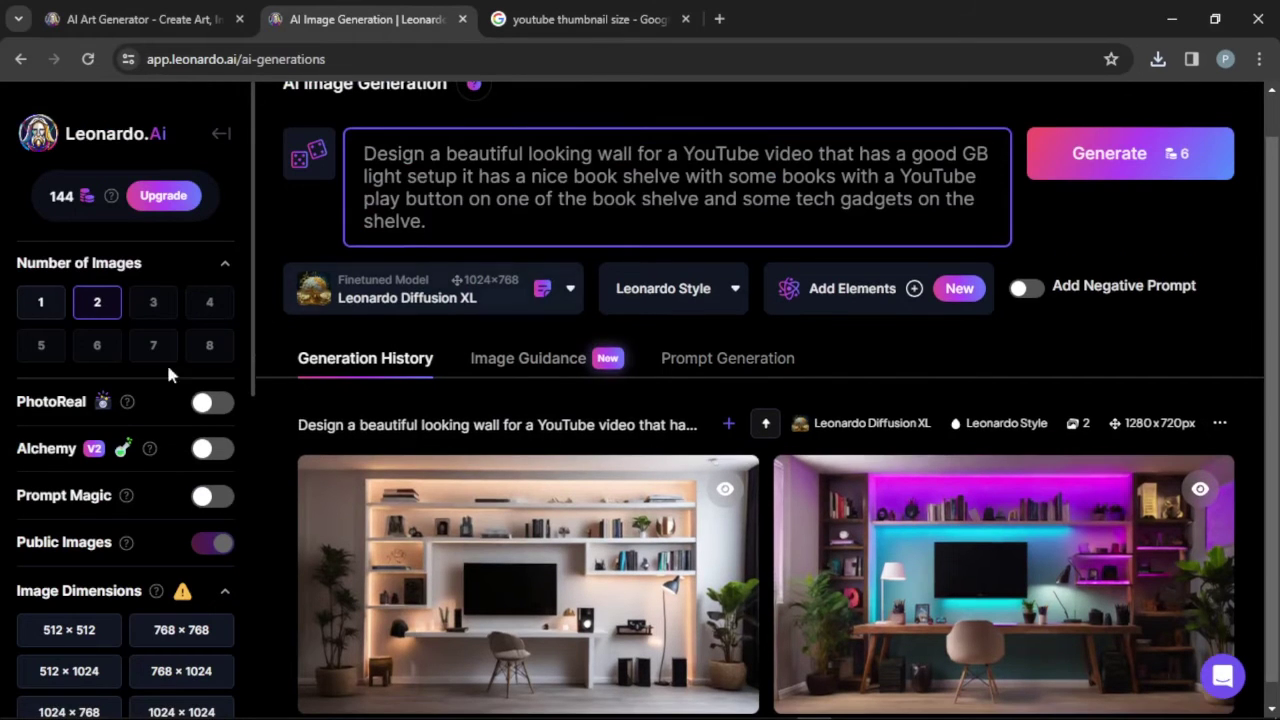
scroll(168, 374, down, 3)
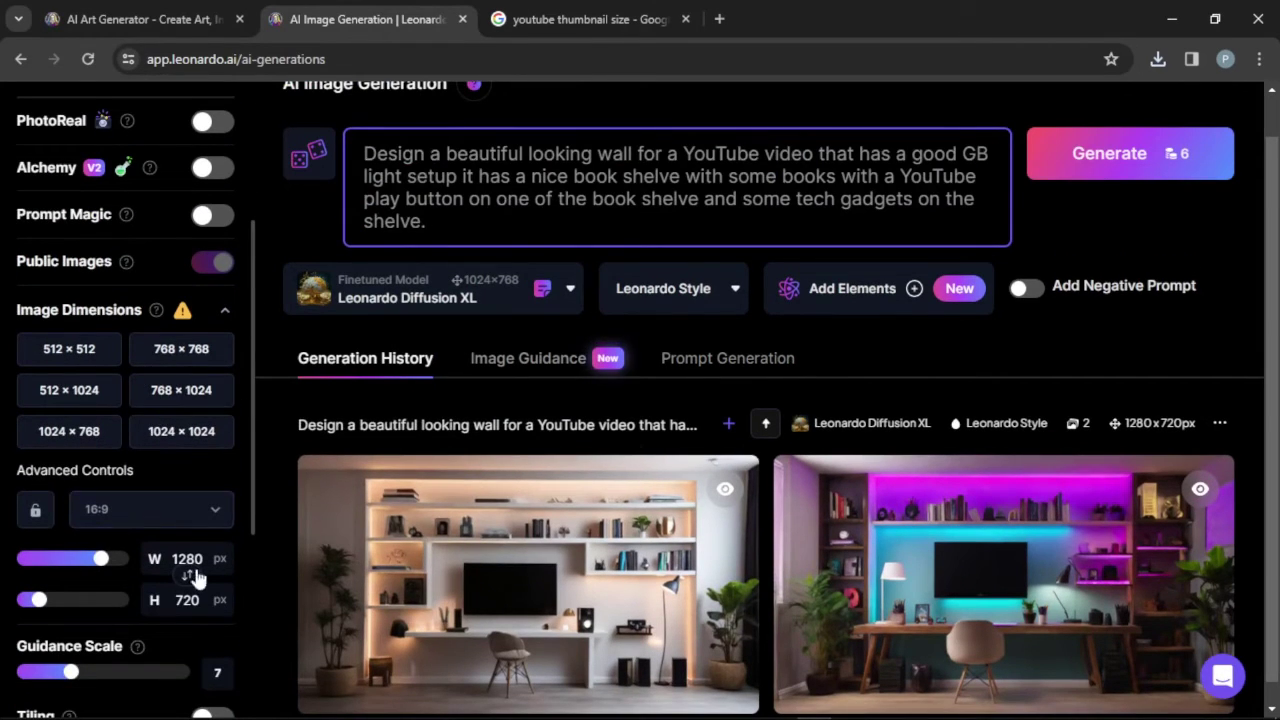
click(225, 314)
click(224, 310)
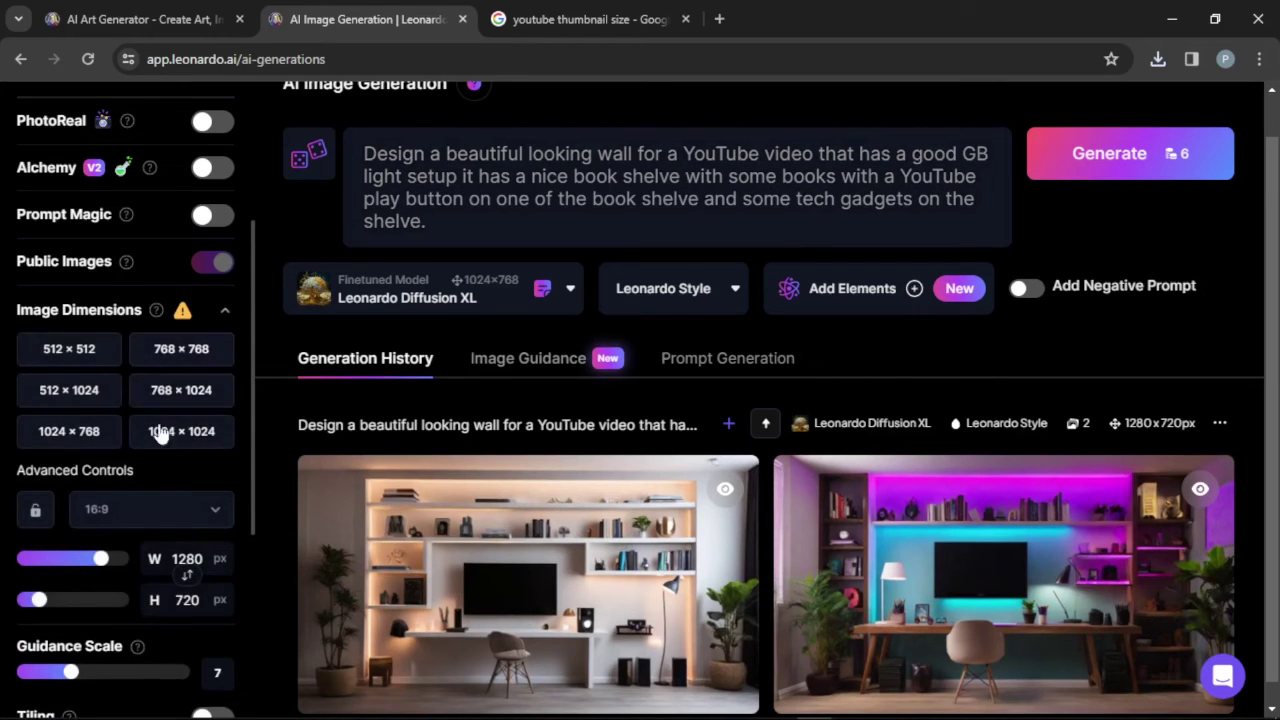
Set the image dimensions to 1024 × 768, generate the images from the book shelve prompt, and look over the new results
click(69, 431)
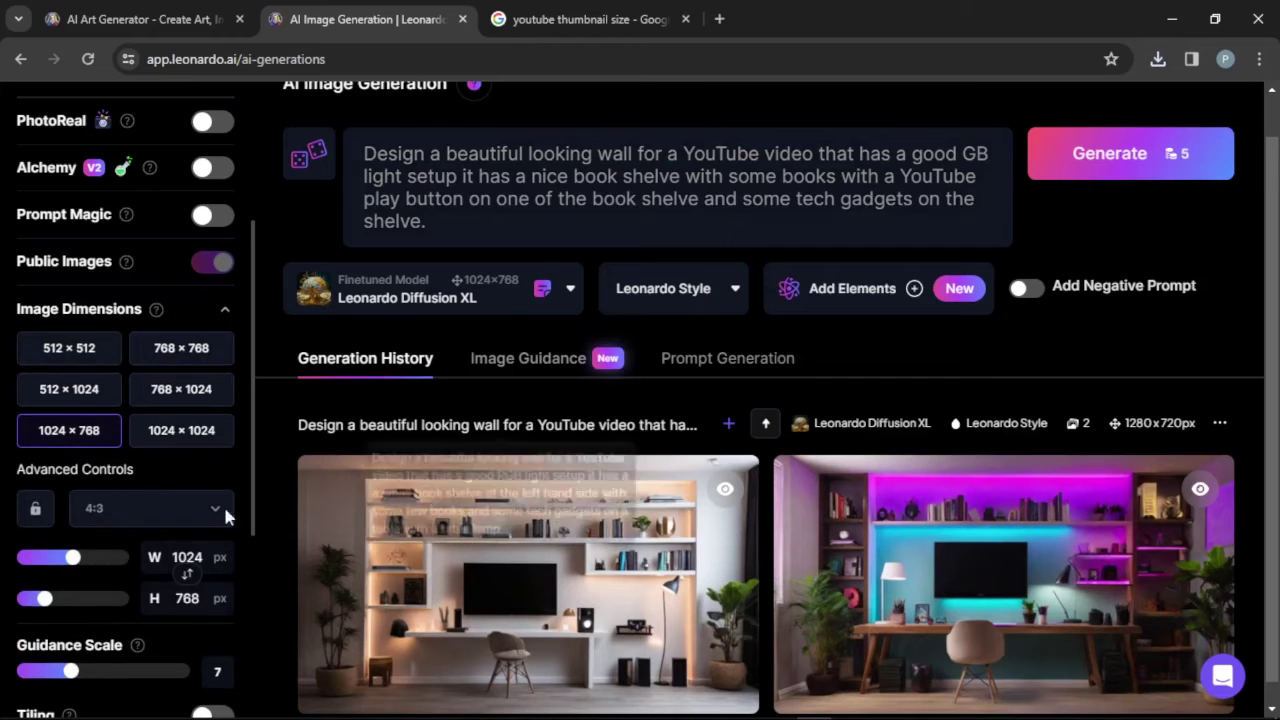
click(1140, 165)
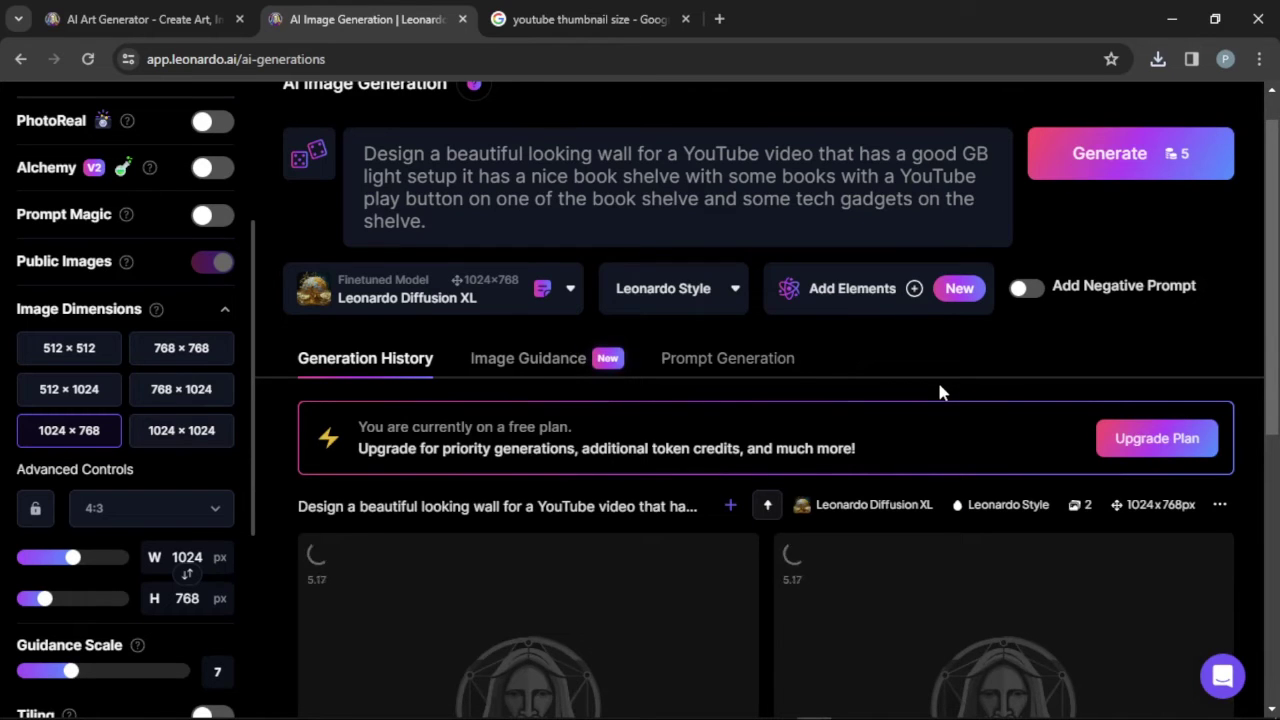
scroll(938, 391, down, 4)
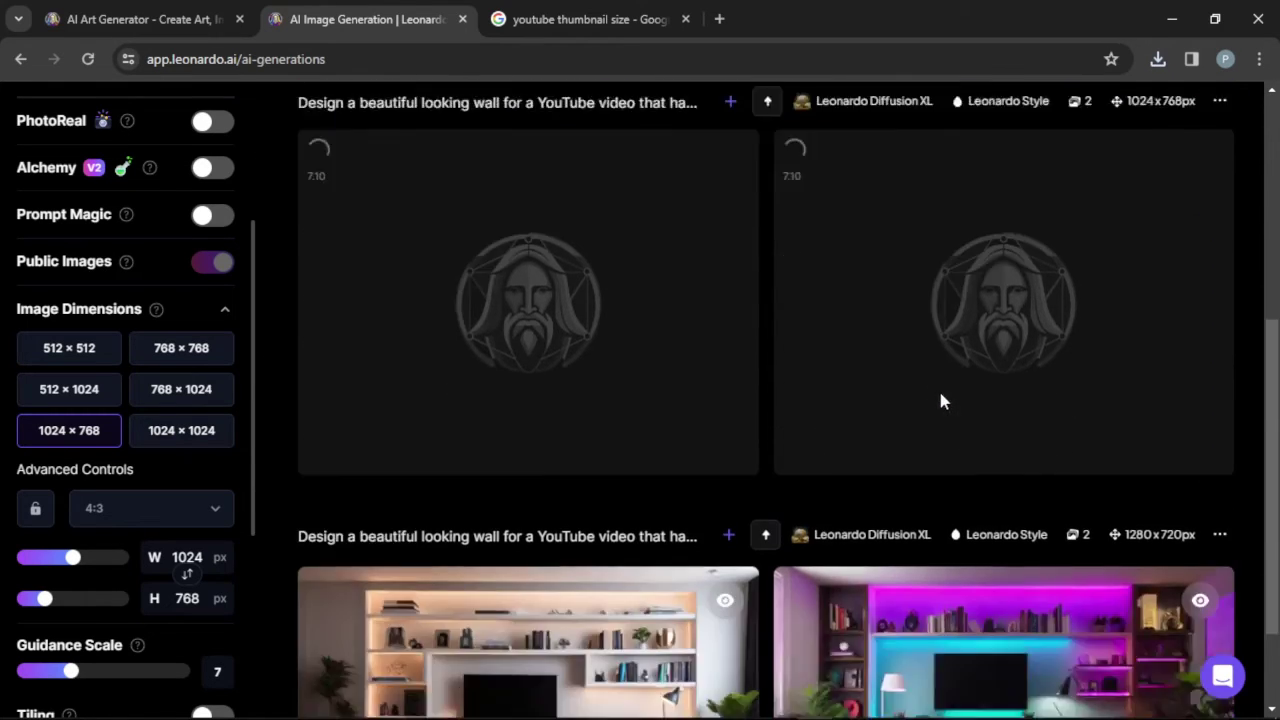
scroll(940, 400, down, 1)
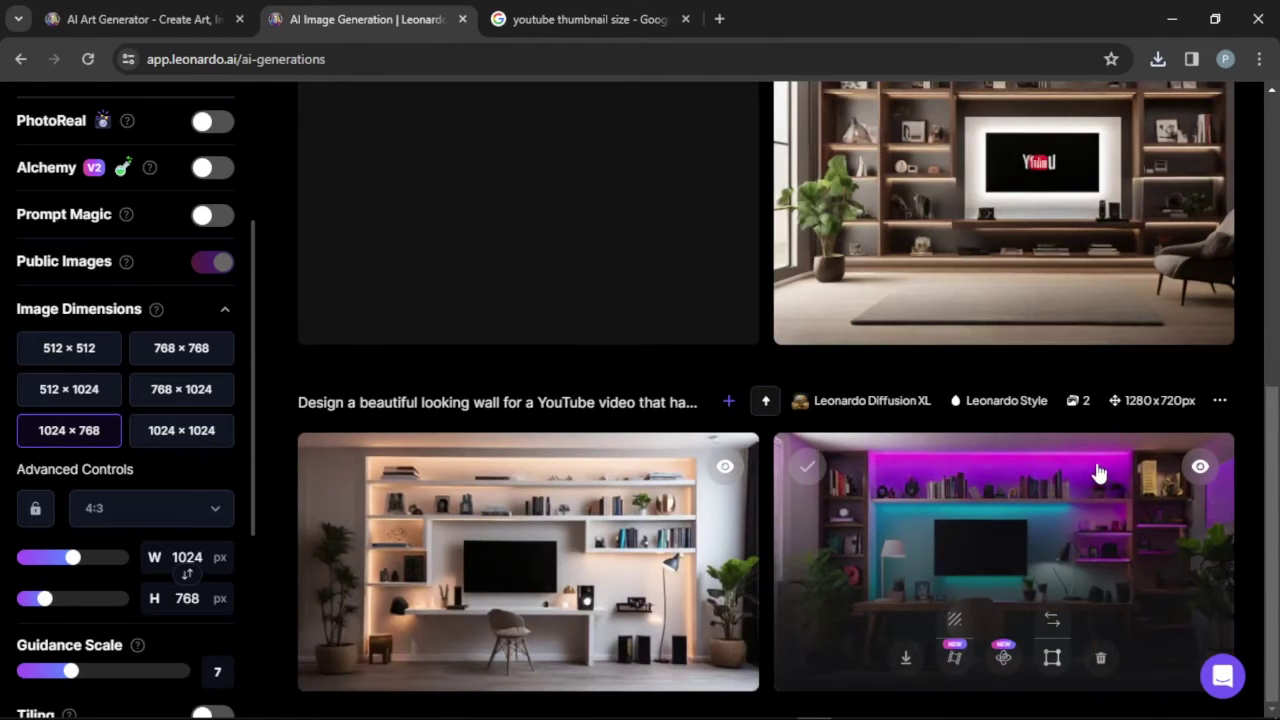
scroll(1100, 260, up, 1)
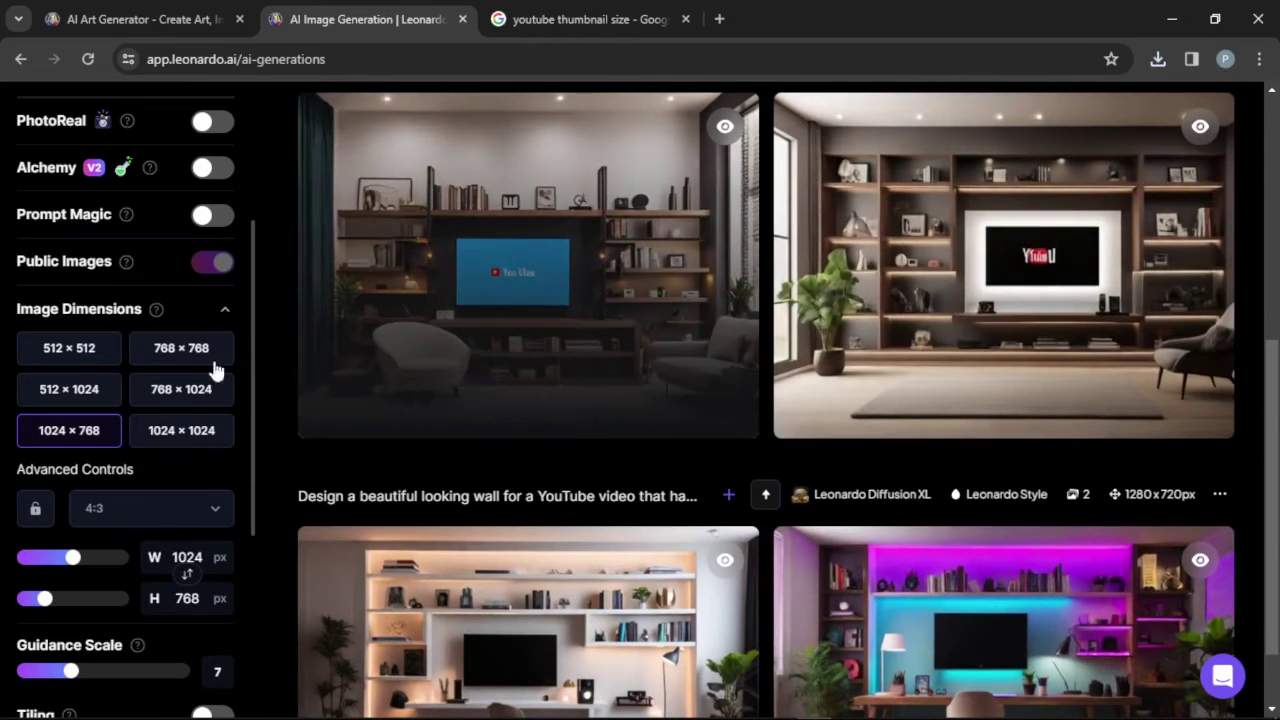
Preview the generated dark wood bookshelf image with the YouTube logo on its TV at full size, close it, and download the image
mouse_move(1114, 337)
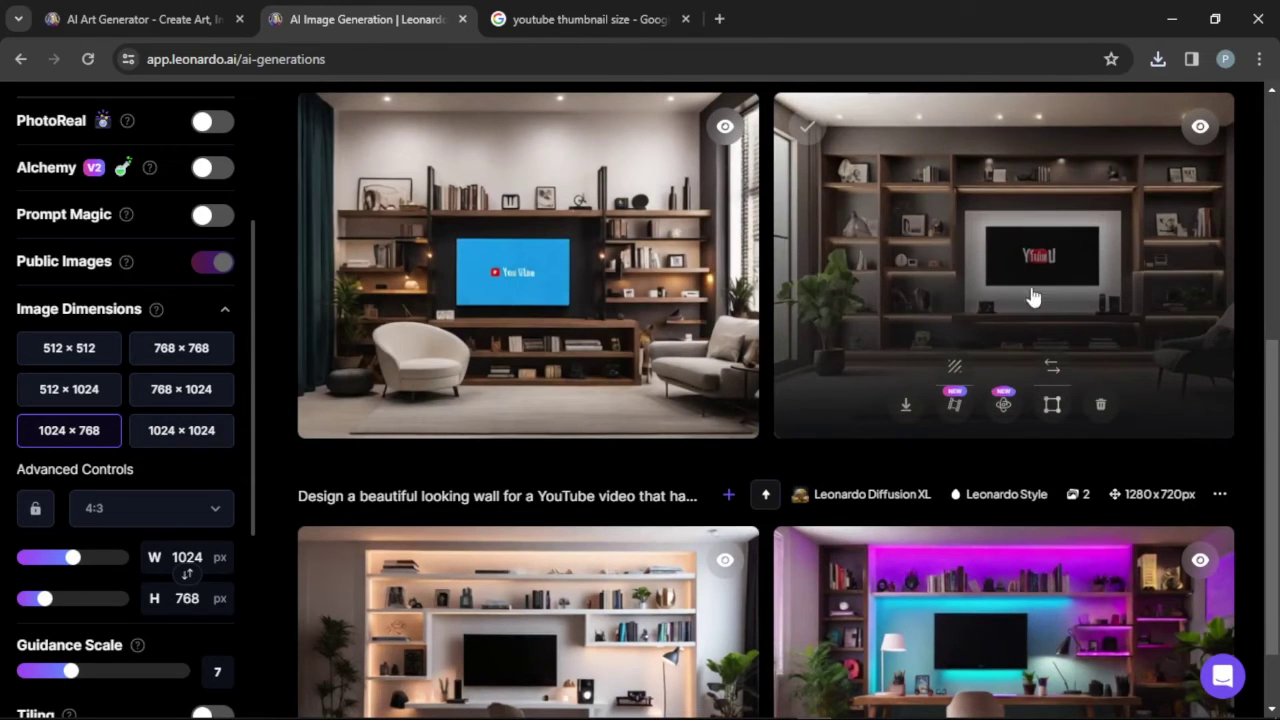
click(1155, 215)
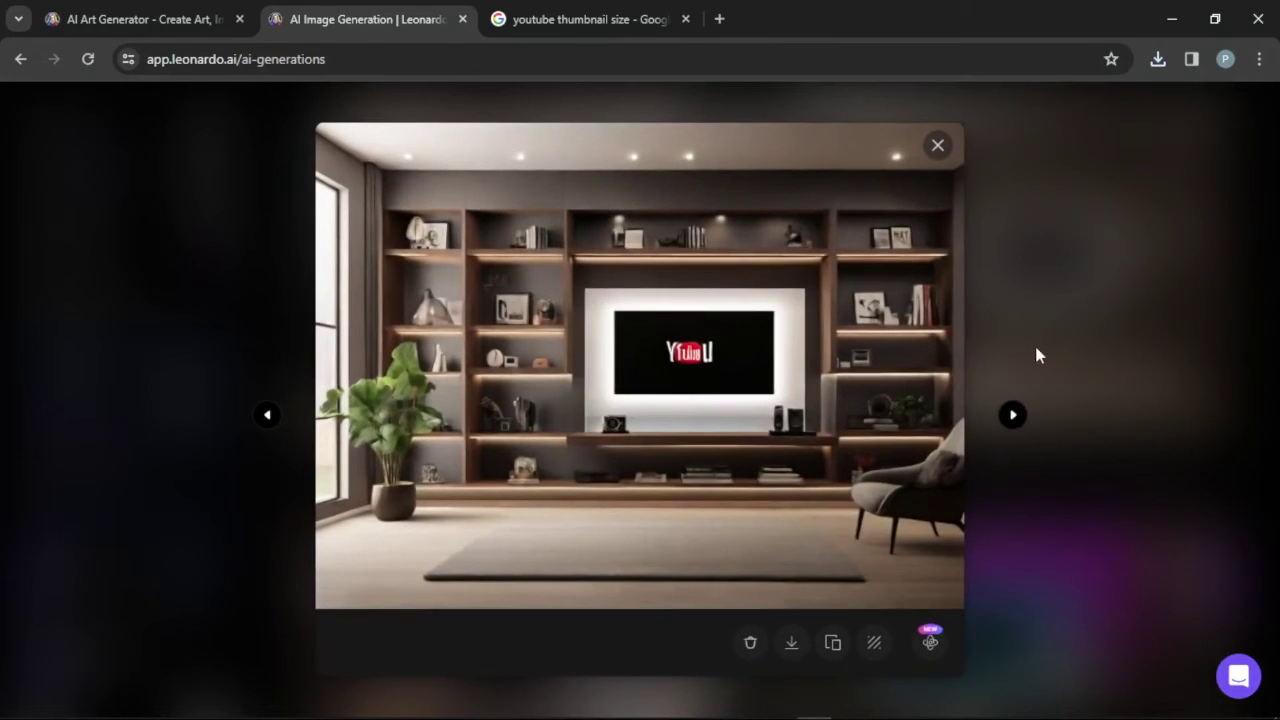
right_click(841, 590)
click(728, 597)
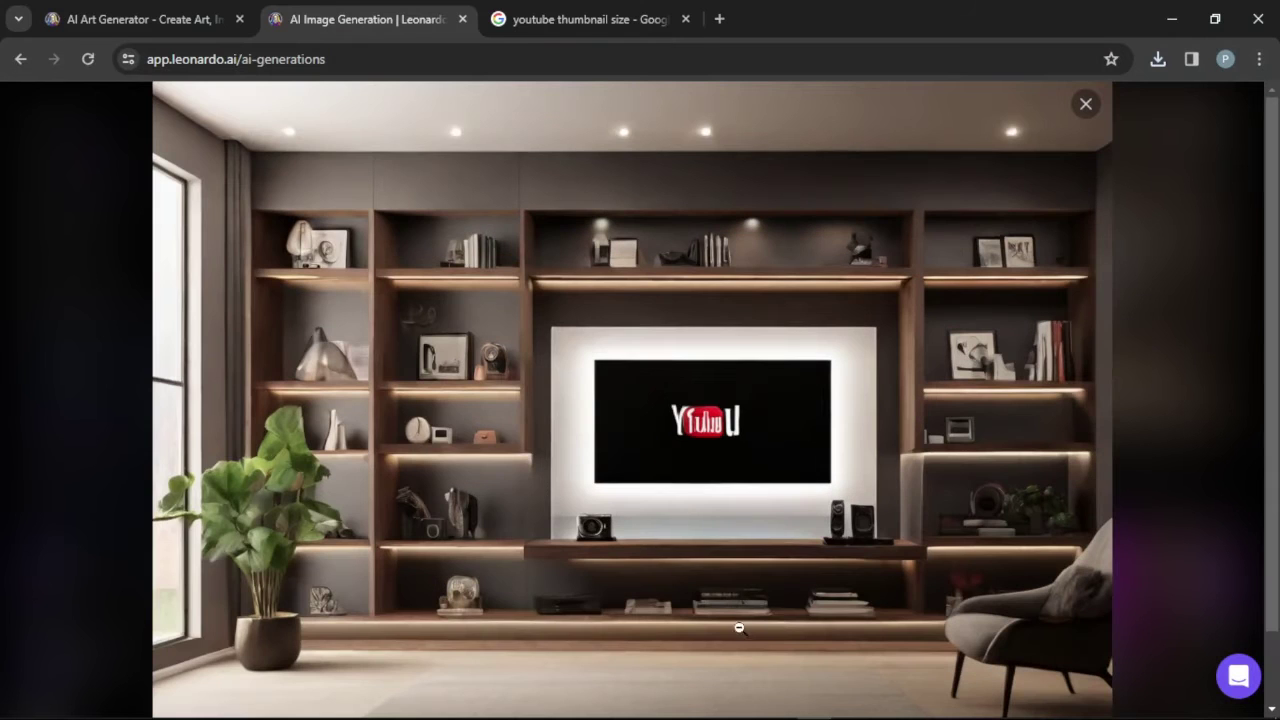
click(1086, 104)
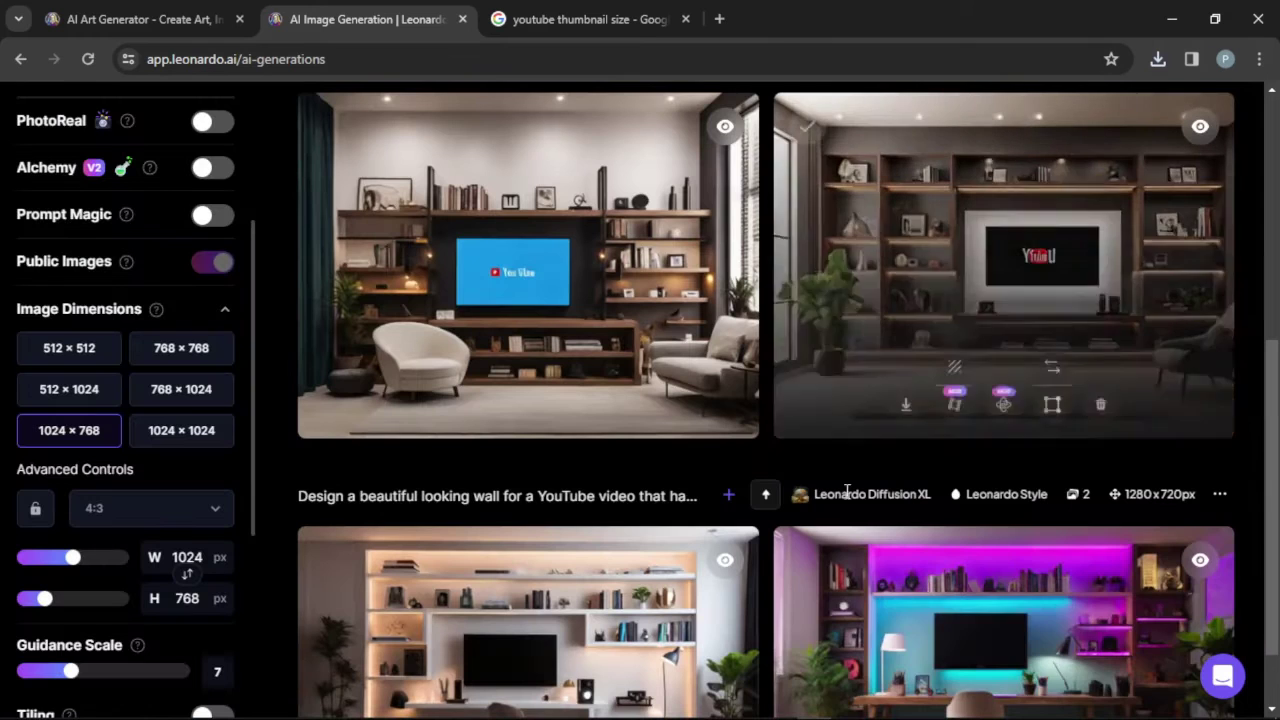
click(908, 406)
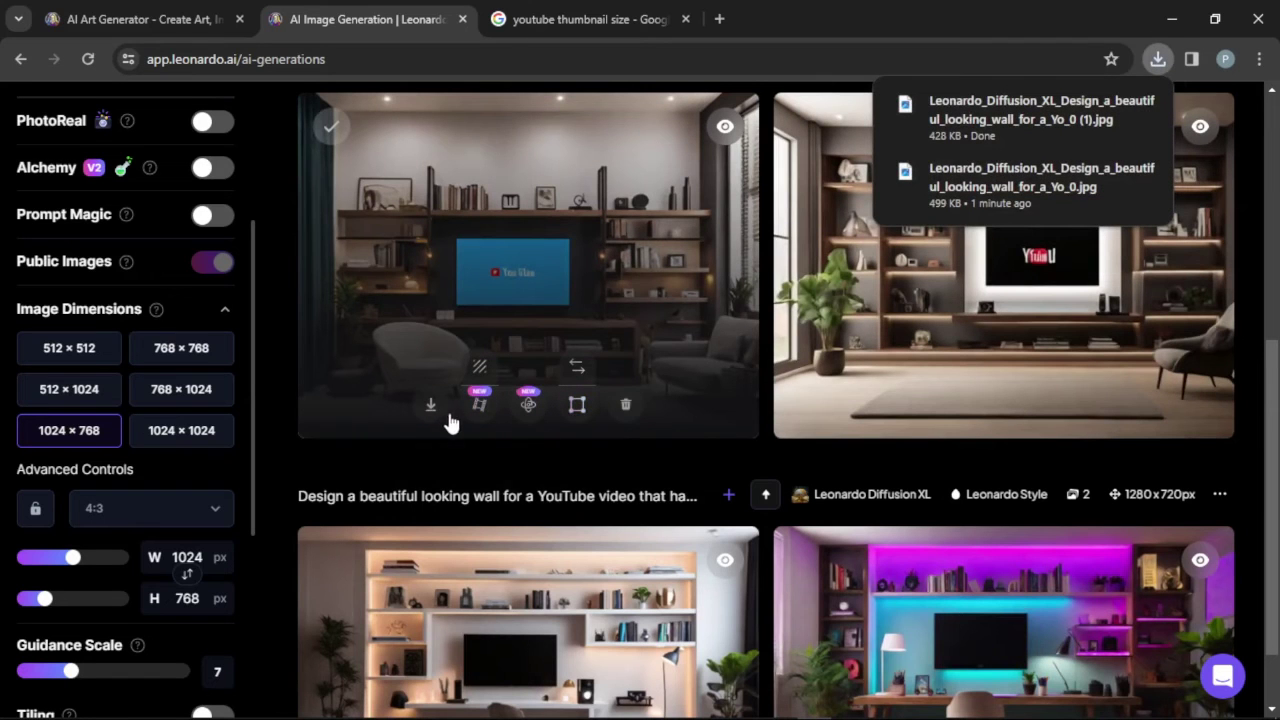
scroll(929, 363, down, 1)
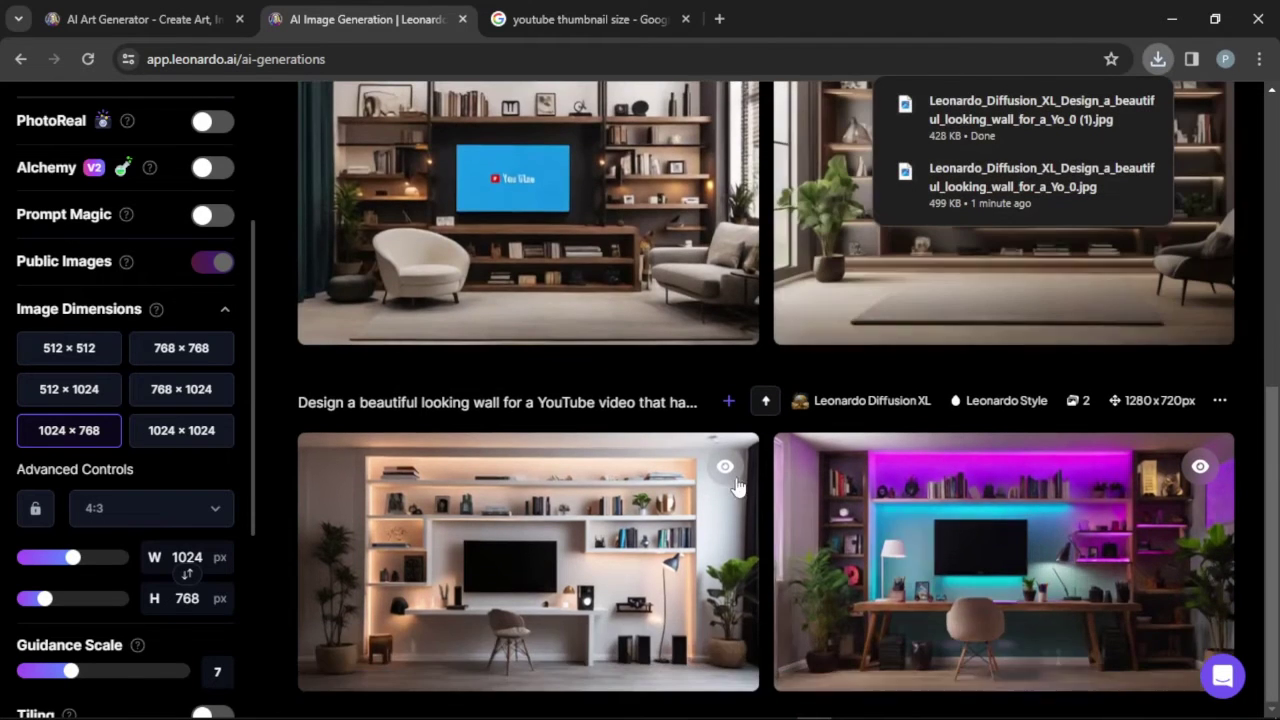
click(1172, 17)
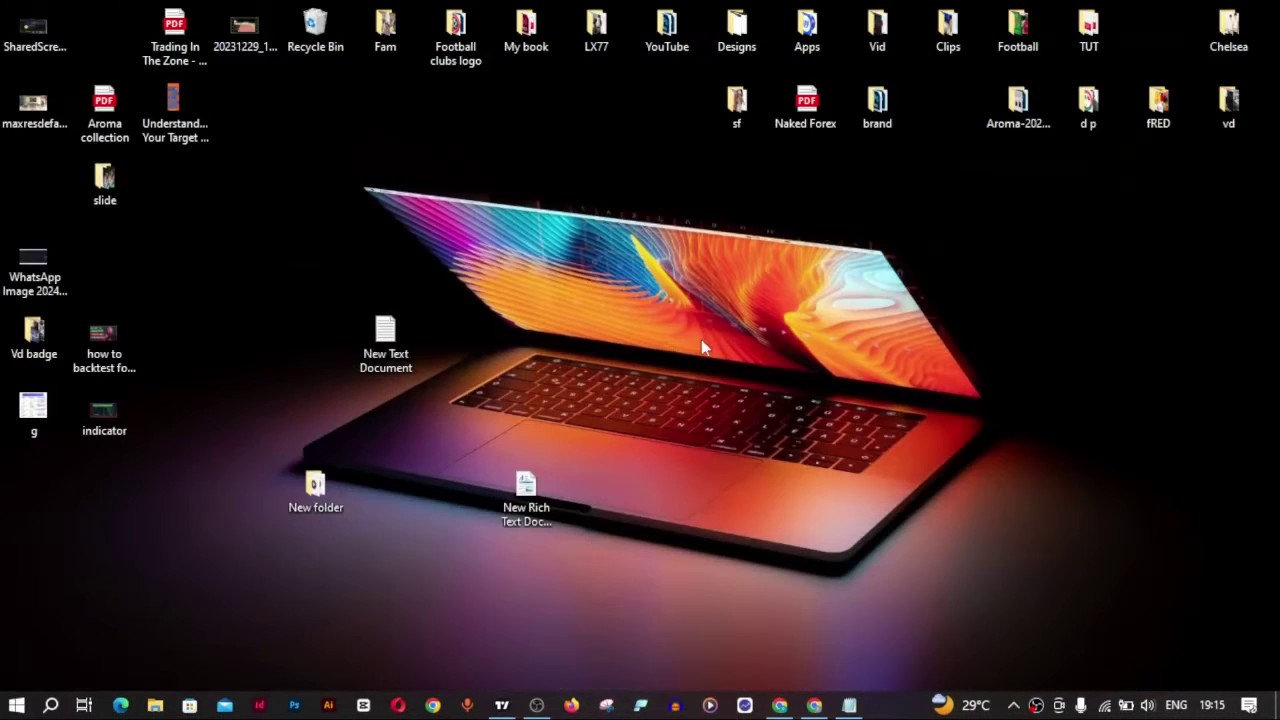
click(814, 705)
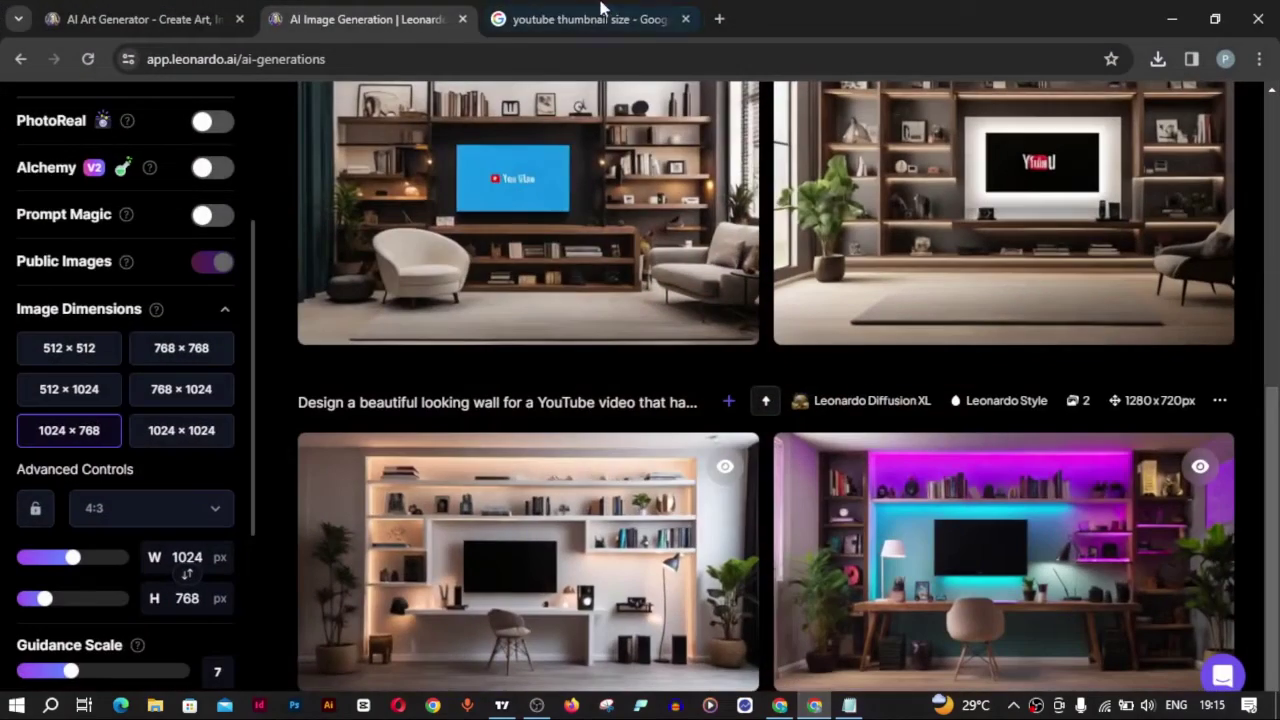
Search Google for capcut in the thumbnail-size tab and open the official CapCut website
click(568, 18)
click(550, 51)
text(c)
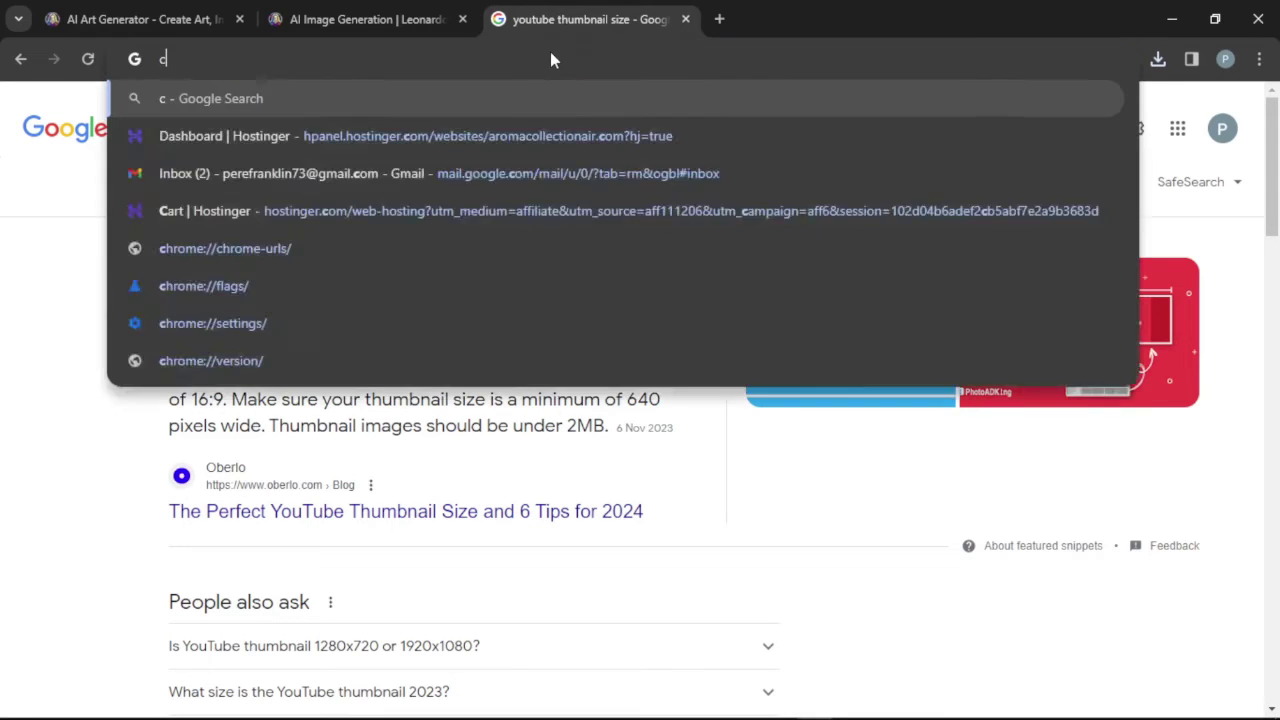
text(apcut)
key(Return)
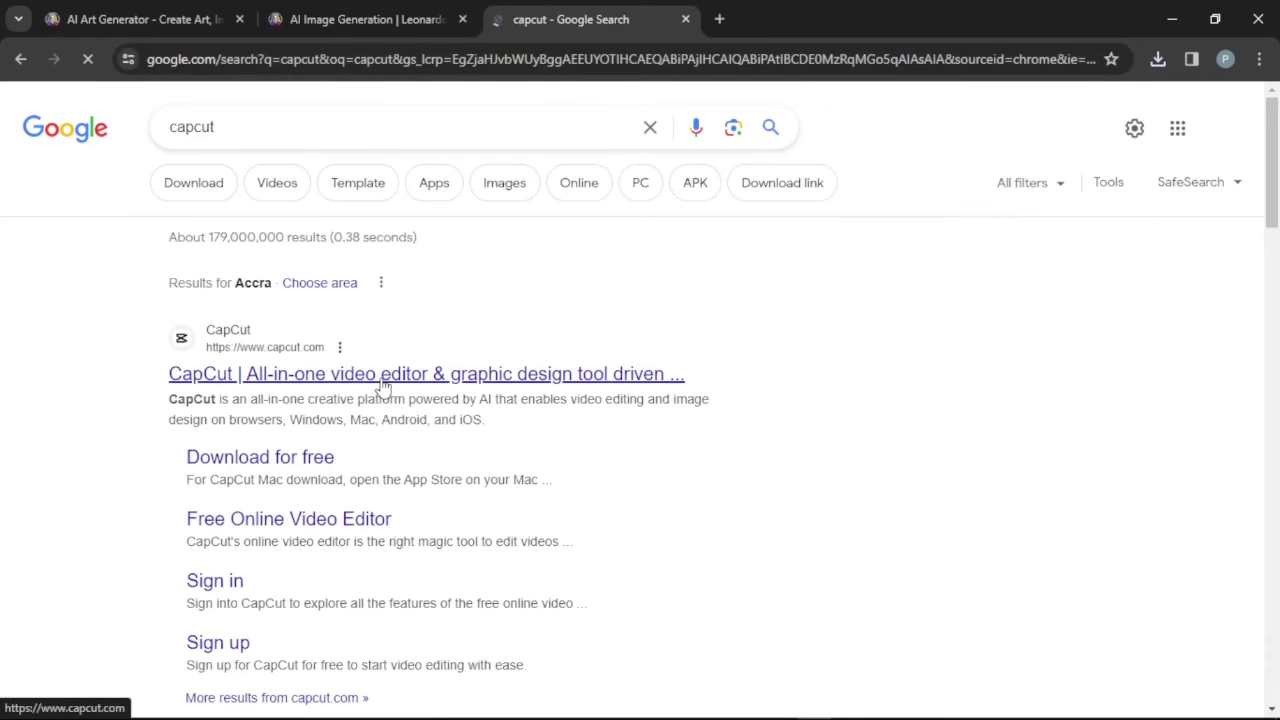
click(387, 378)
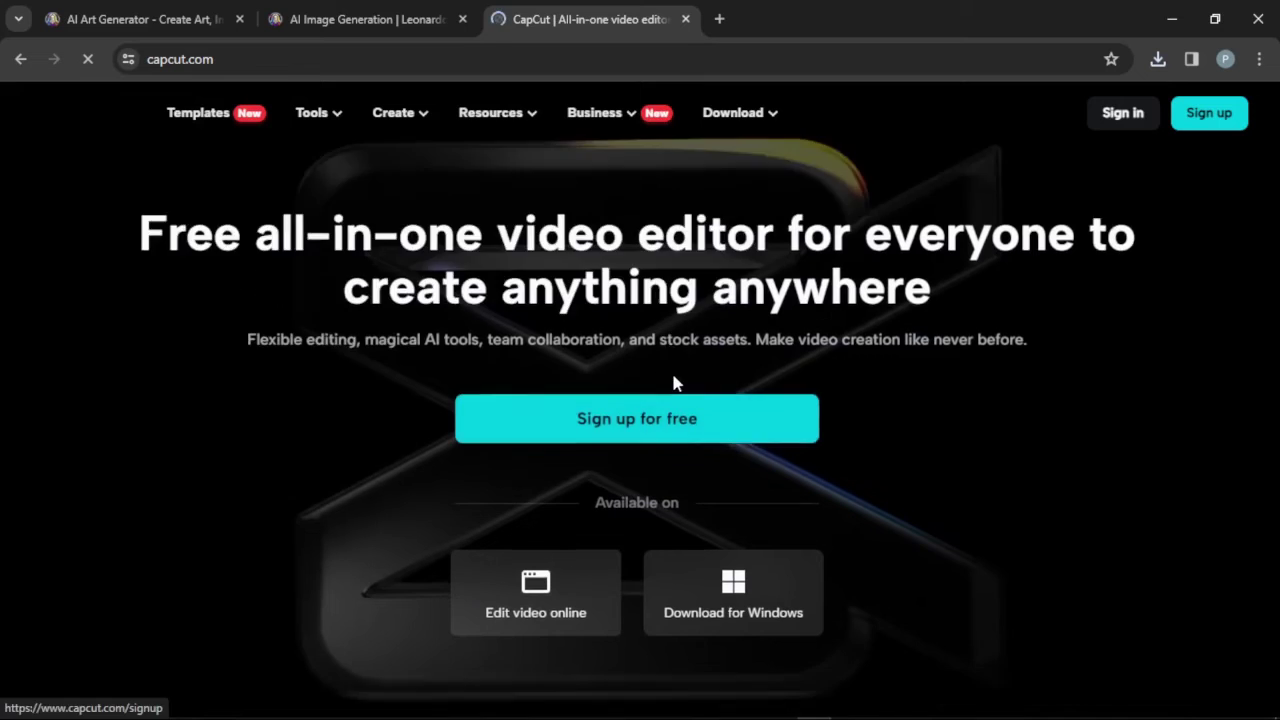
Look through the CapCut home page, and switch to the CapCut desktop editor
scroll(674, 370, down, 4)
scroll(674, 380, down, 2)
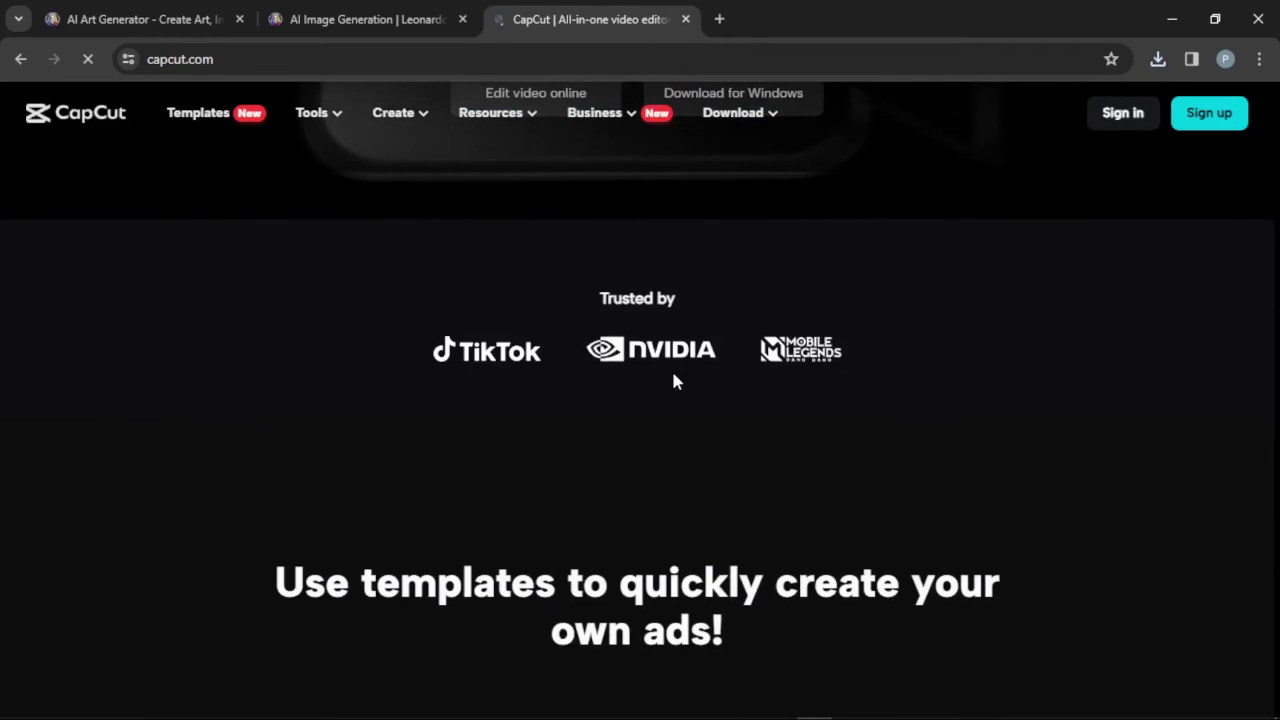
scroll(674, 380, down, 4)
scroll(620, 437, down, 3)
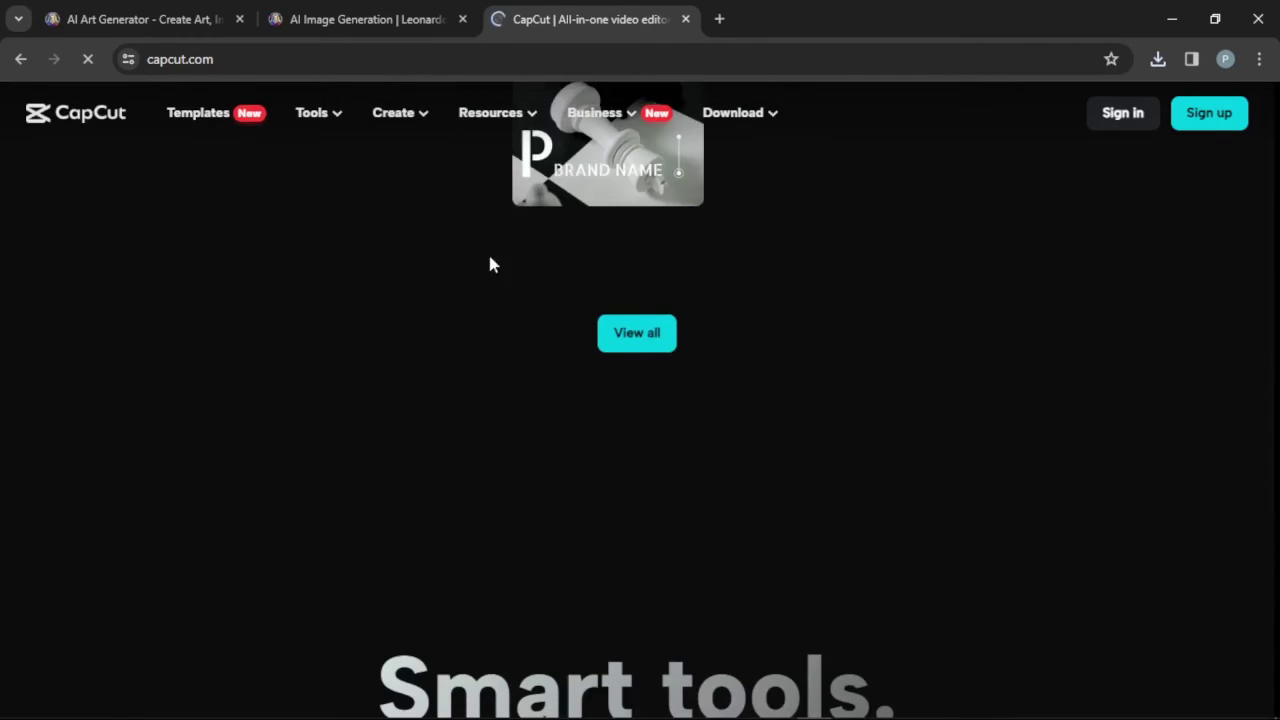
scroll(703, 334, down, 3)
click(366, 707)
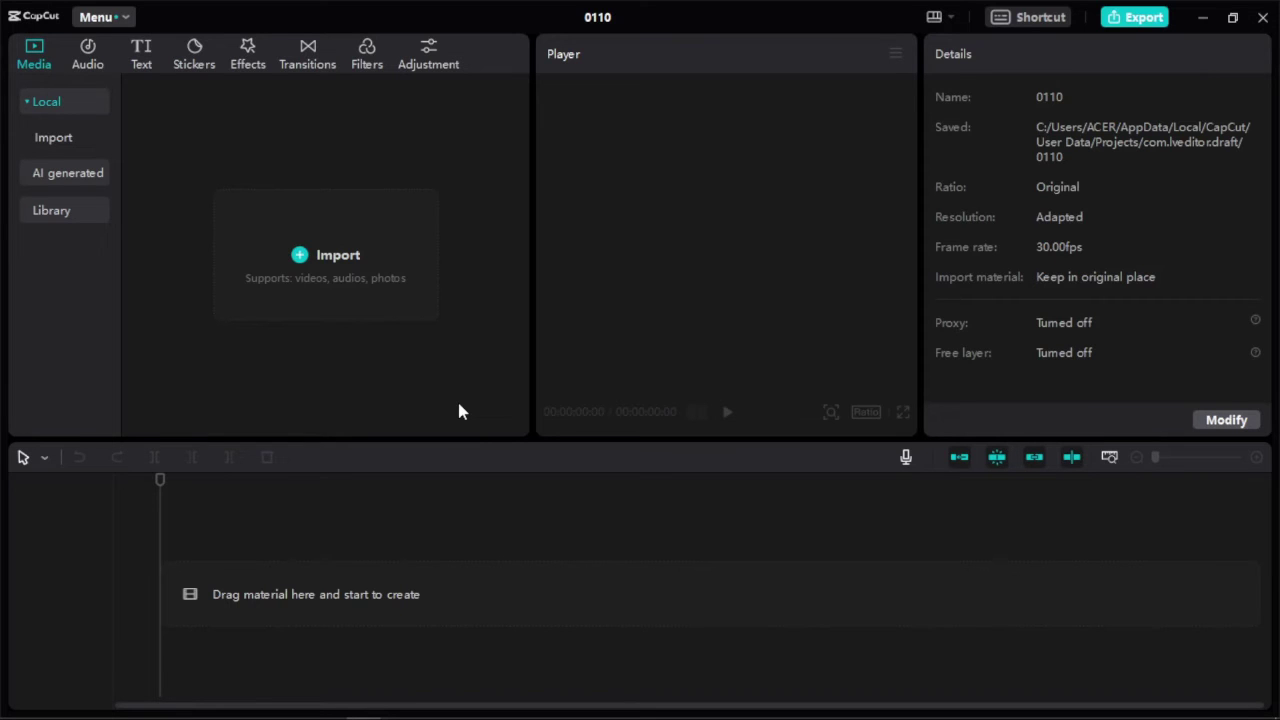
Import the two downloaded Leonardo images and the 20240110_161819 video from the desktop's New folder into the project media
click(311, 271)
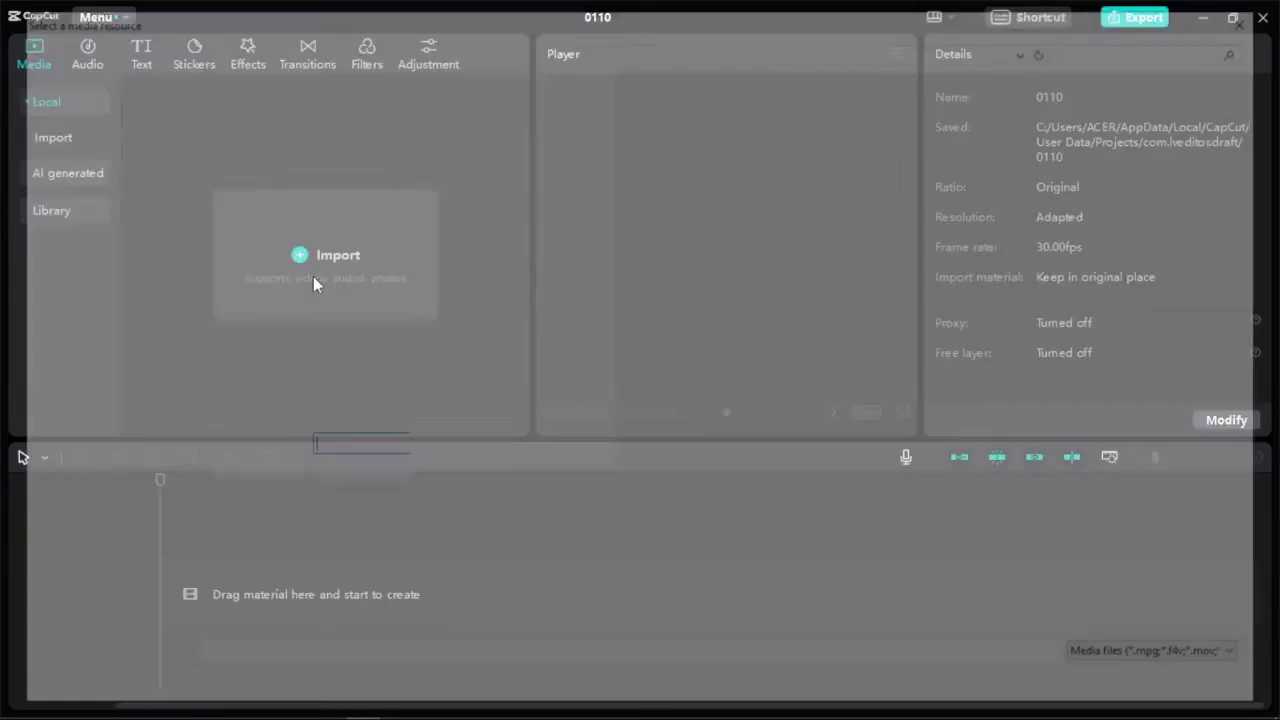
click(326, 190)
click(1120, 689)
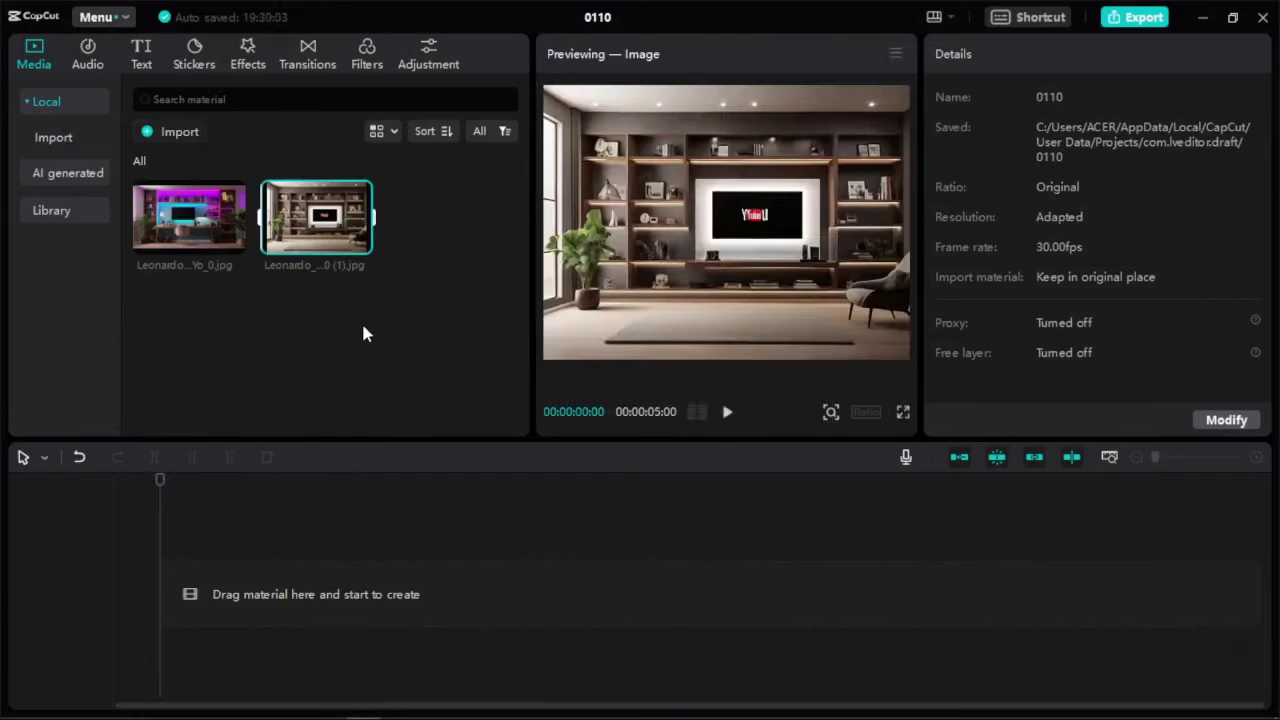
click(170, 131)
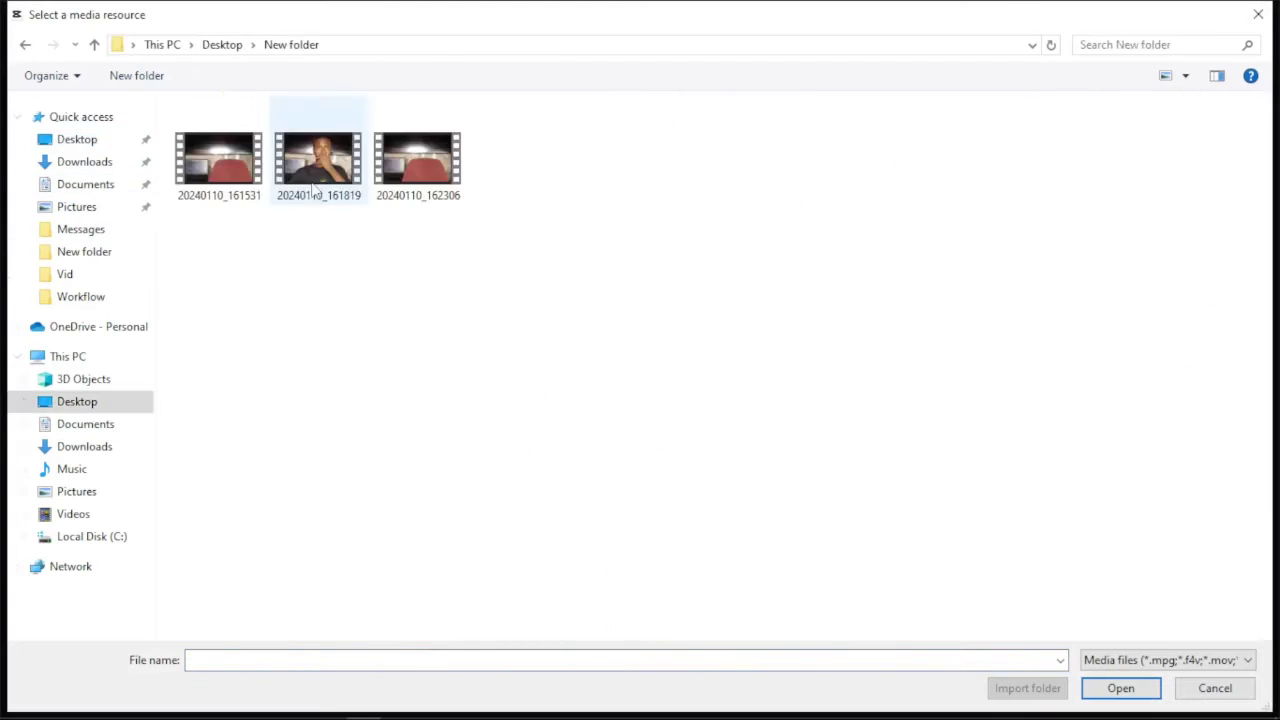
double_click(314, 188)
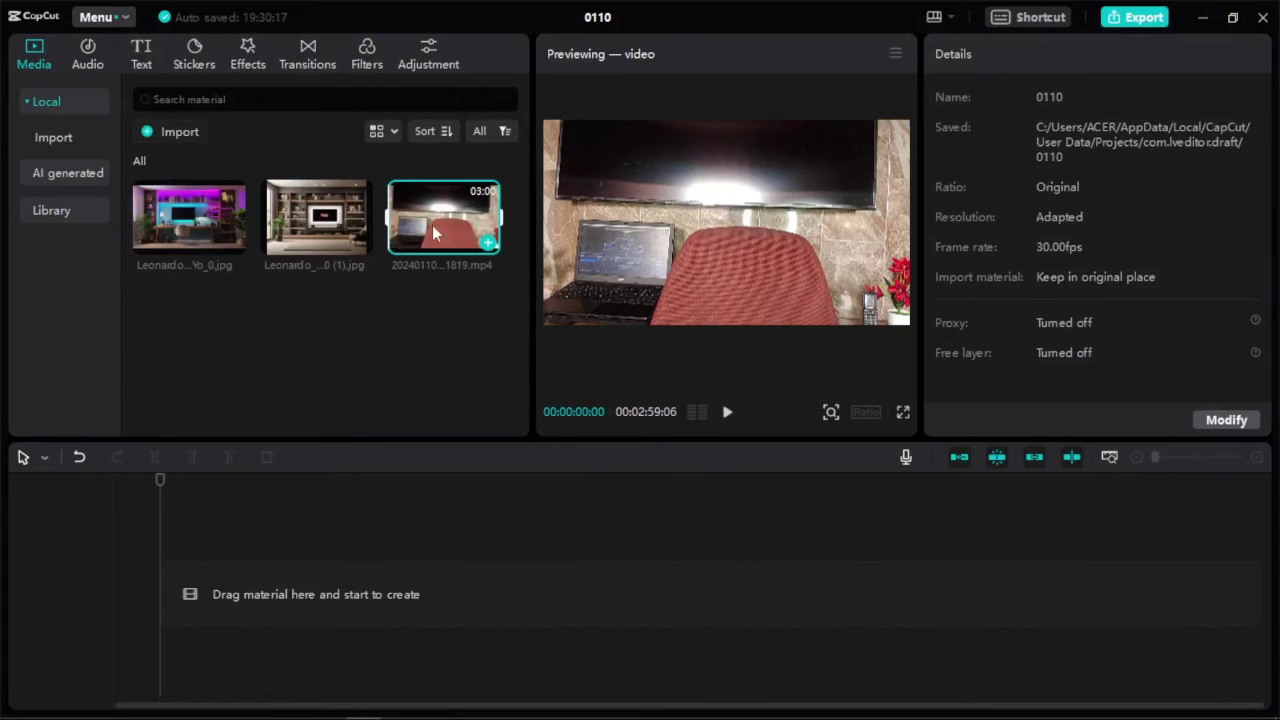
Place the 20240110_161819.mp4 video at the start of the timeline and mute its track
drag(434, 232, 164, 610)
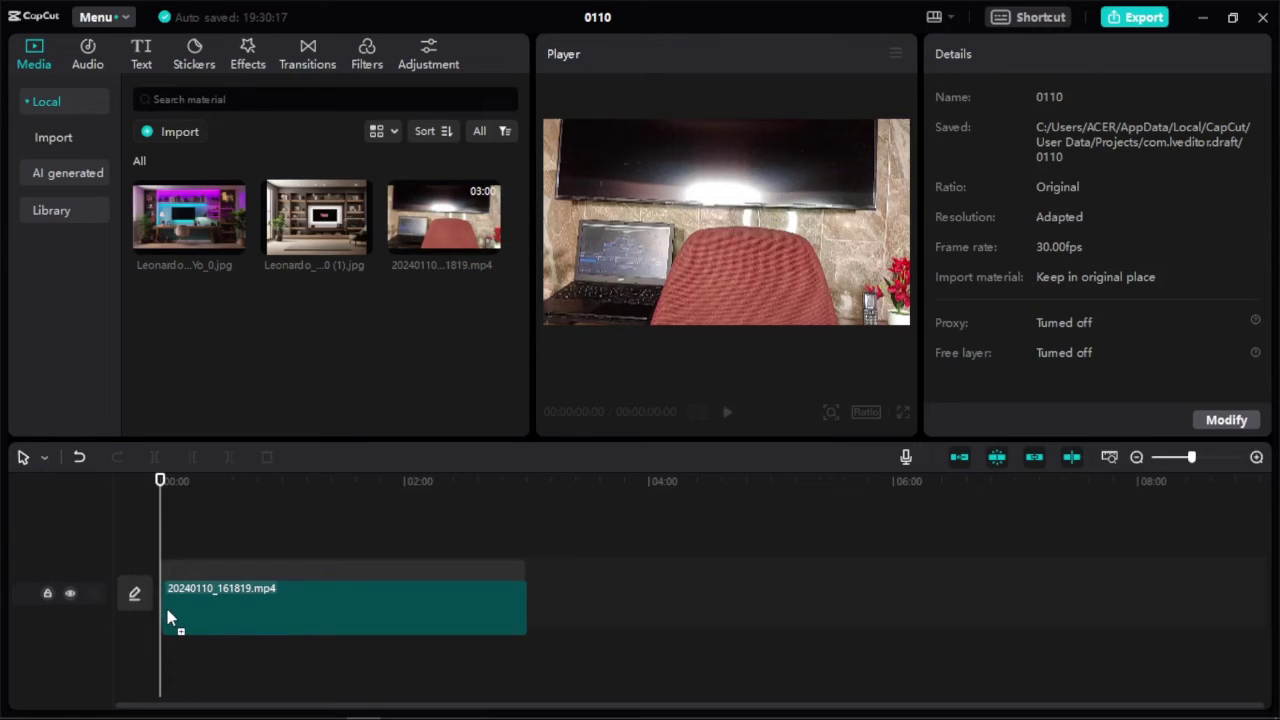
drag(168, 616, 168, 616)
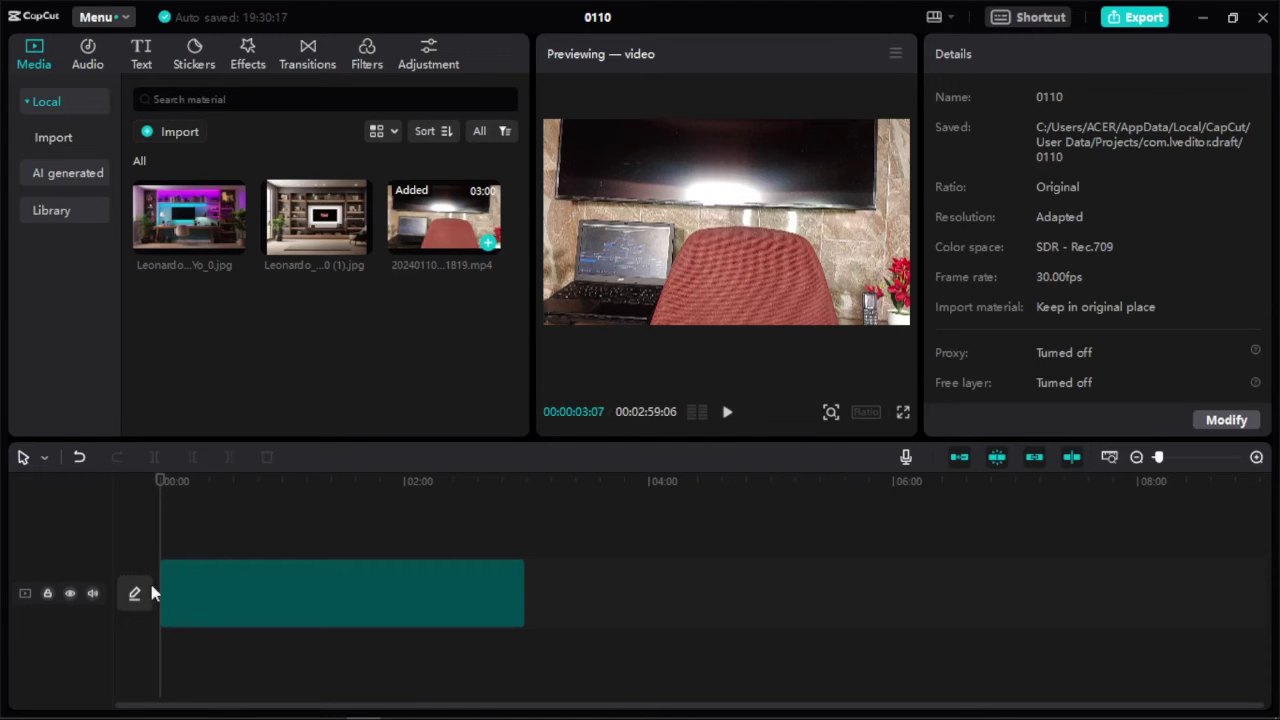
click(260, 537)
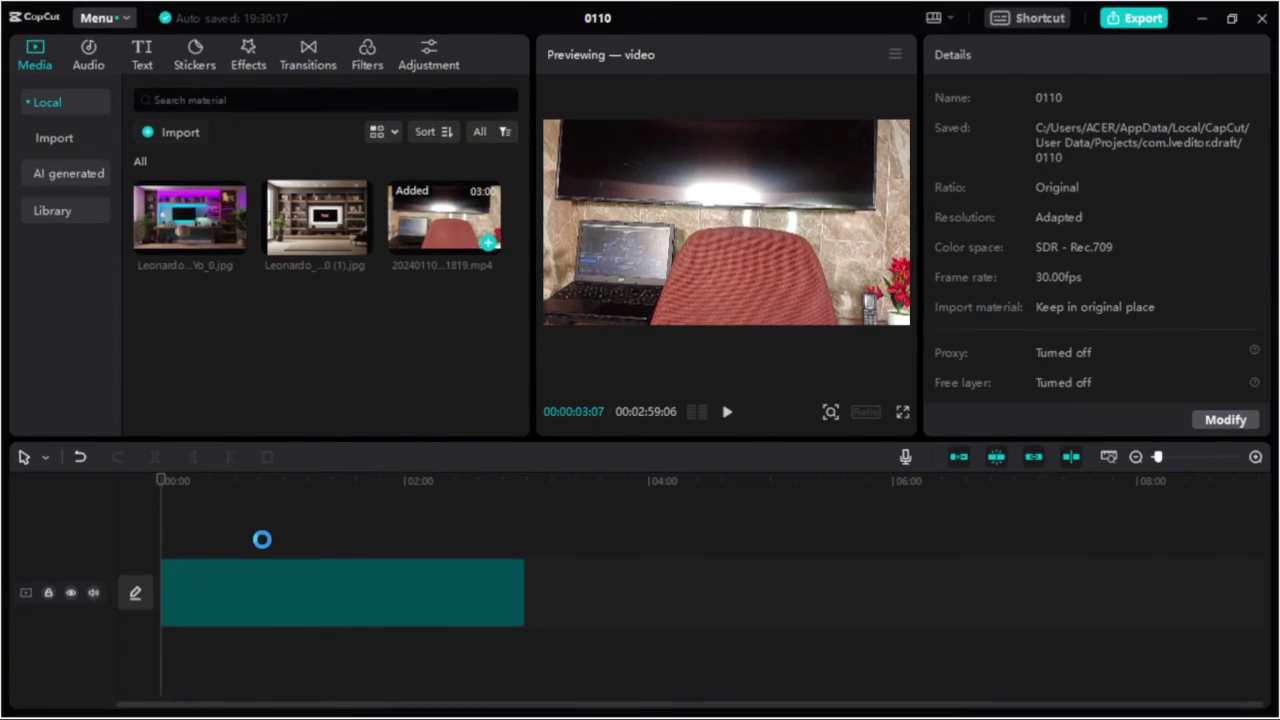
click(92, 594)
click(164, 595)
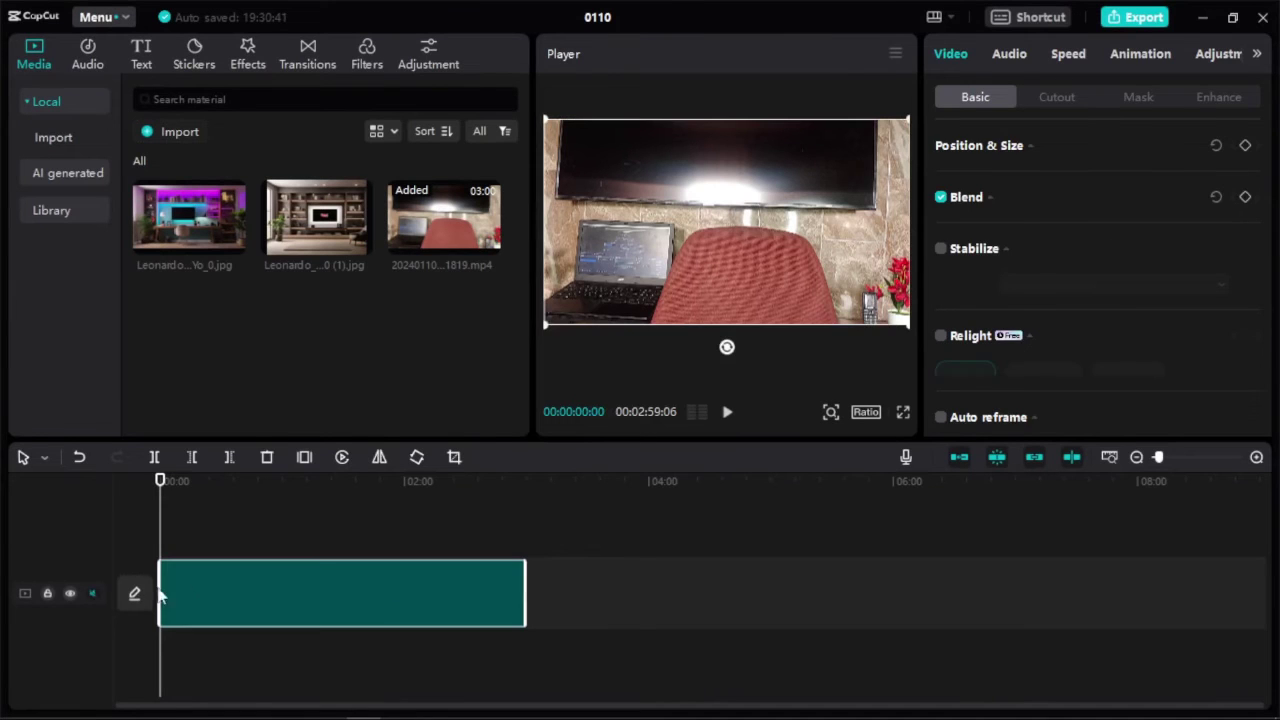
click(92, 594)
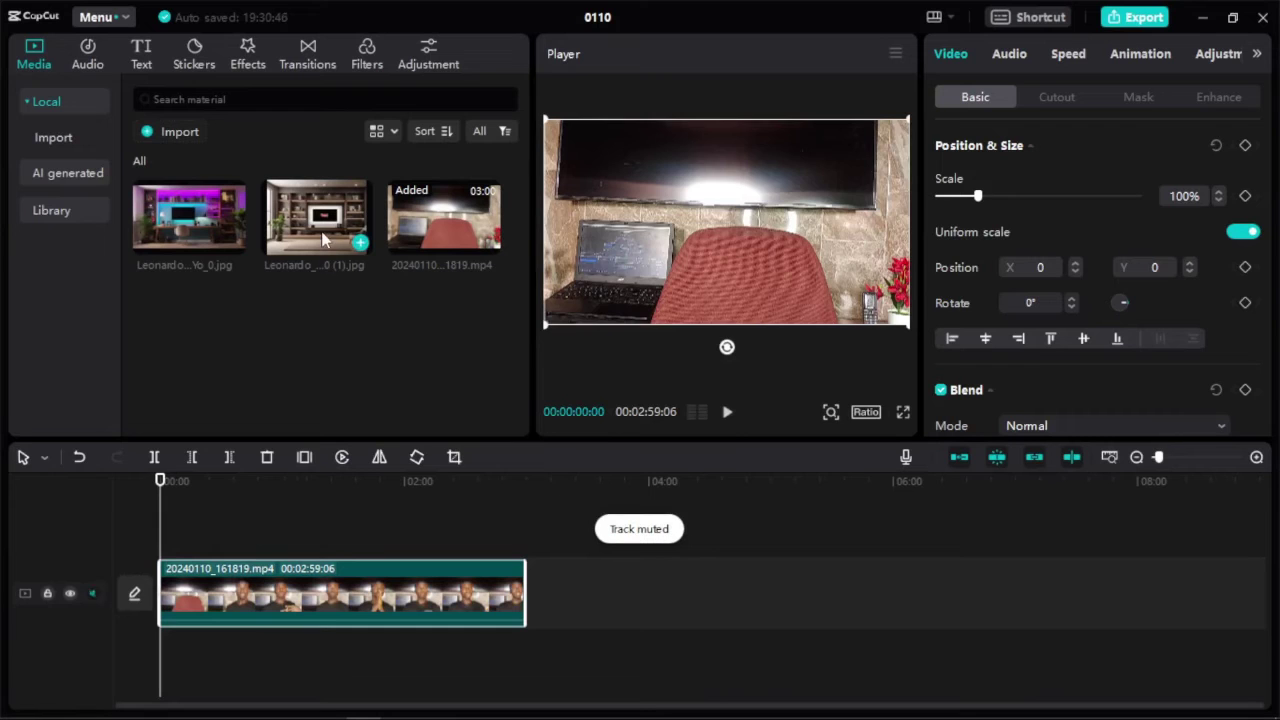
Add the dark wood bookshelf image to the timeline's main track and move the video onto a separate track above it
click(443, 449)
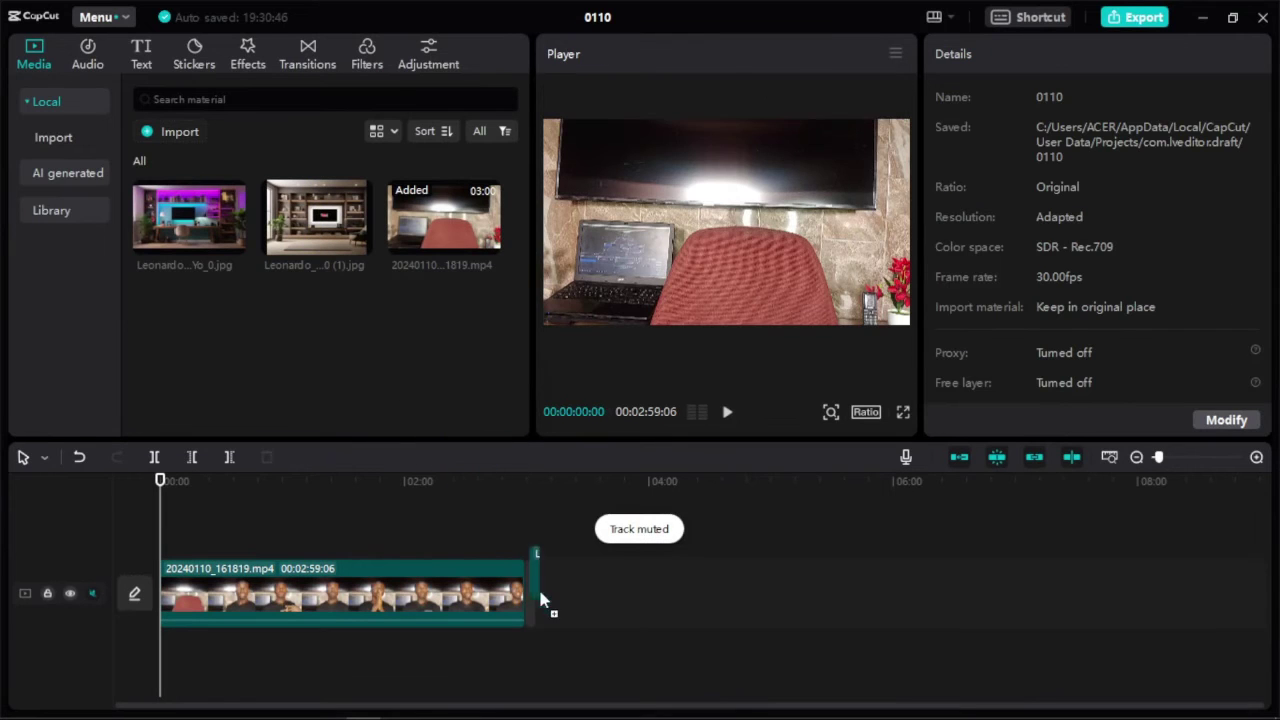
drag(528, 617, 523, 604)
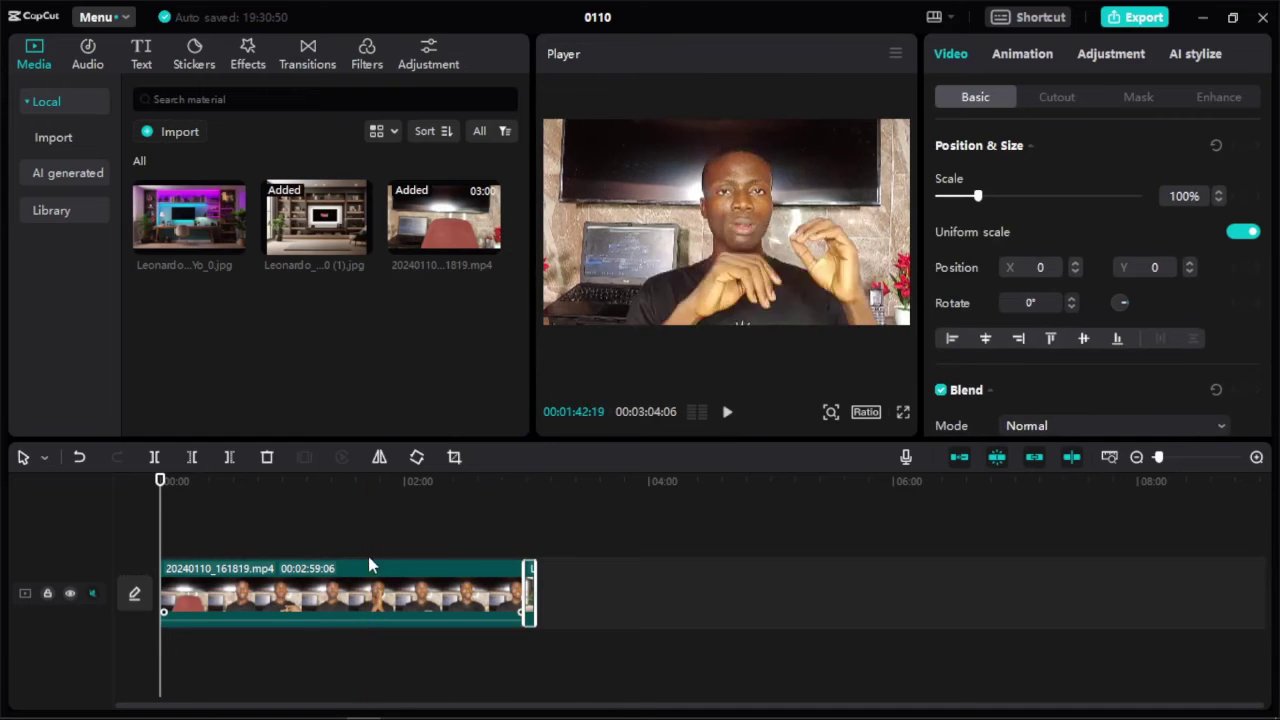
drag(369, 563, 363, 538)
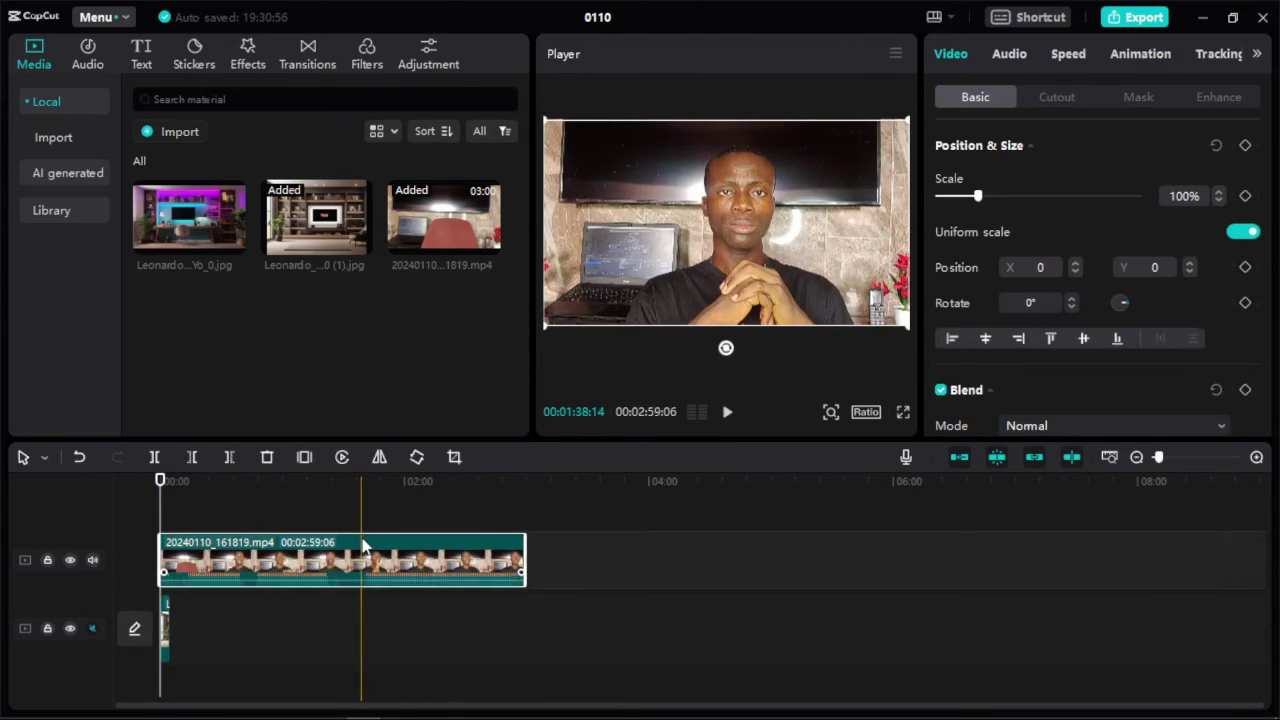
Lengthen the bookshelf image clip partway beneath the video, select the video clip, and move the playhead to about 00:01:39
drag(166, 614, 309, 627)
click(250, 545)
click(250, 545)
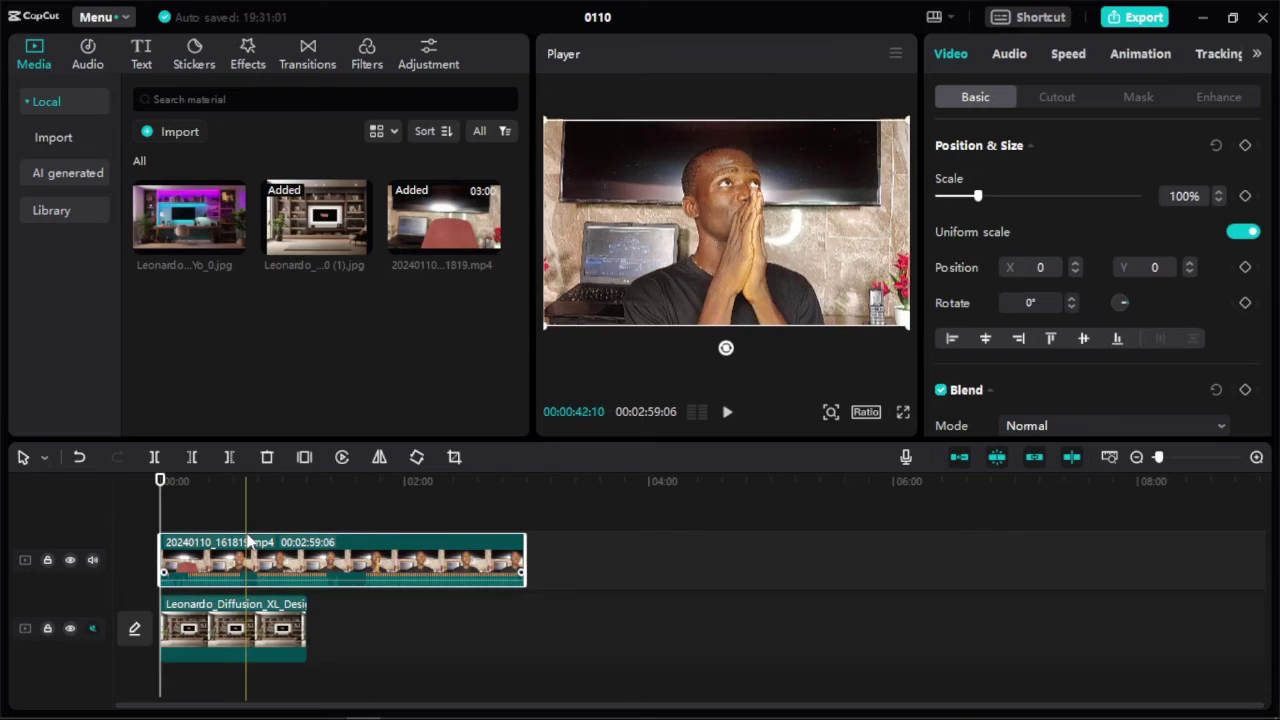
click(245, 525)
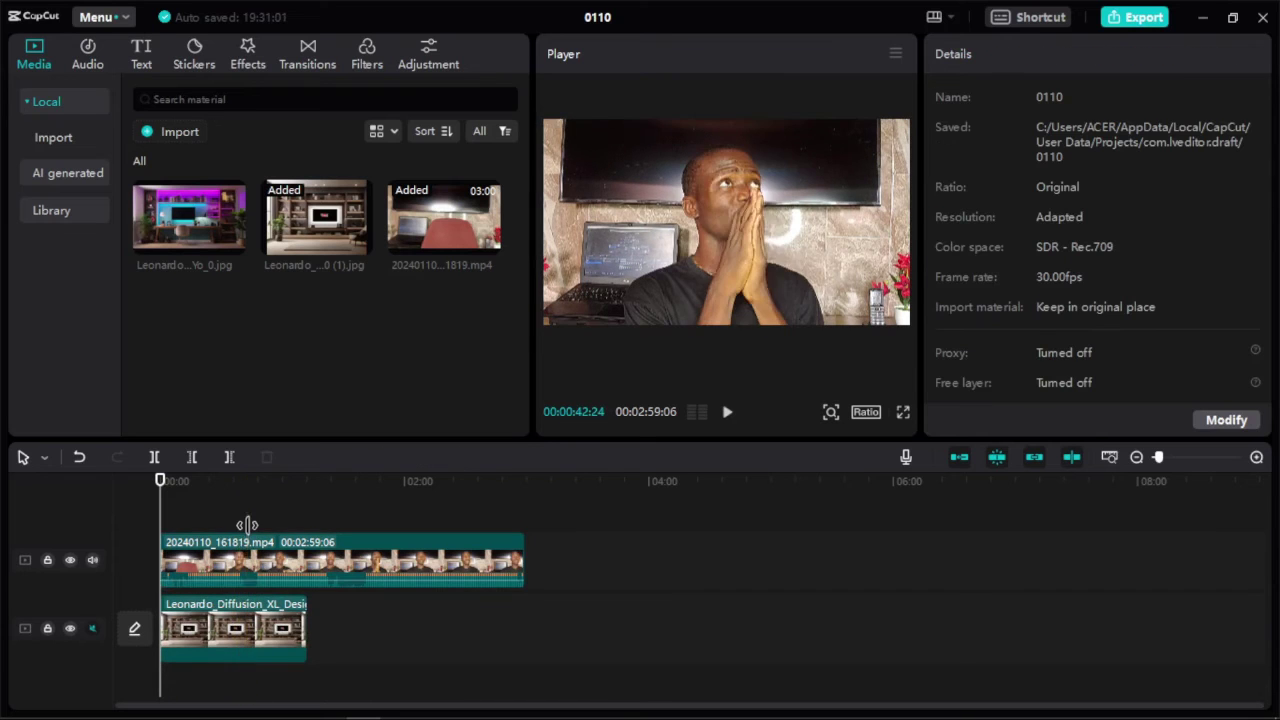
click(245, 540)
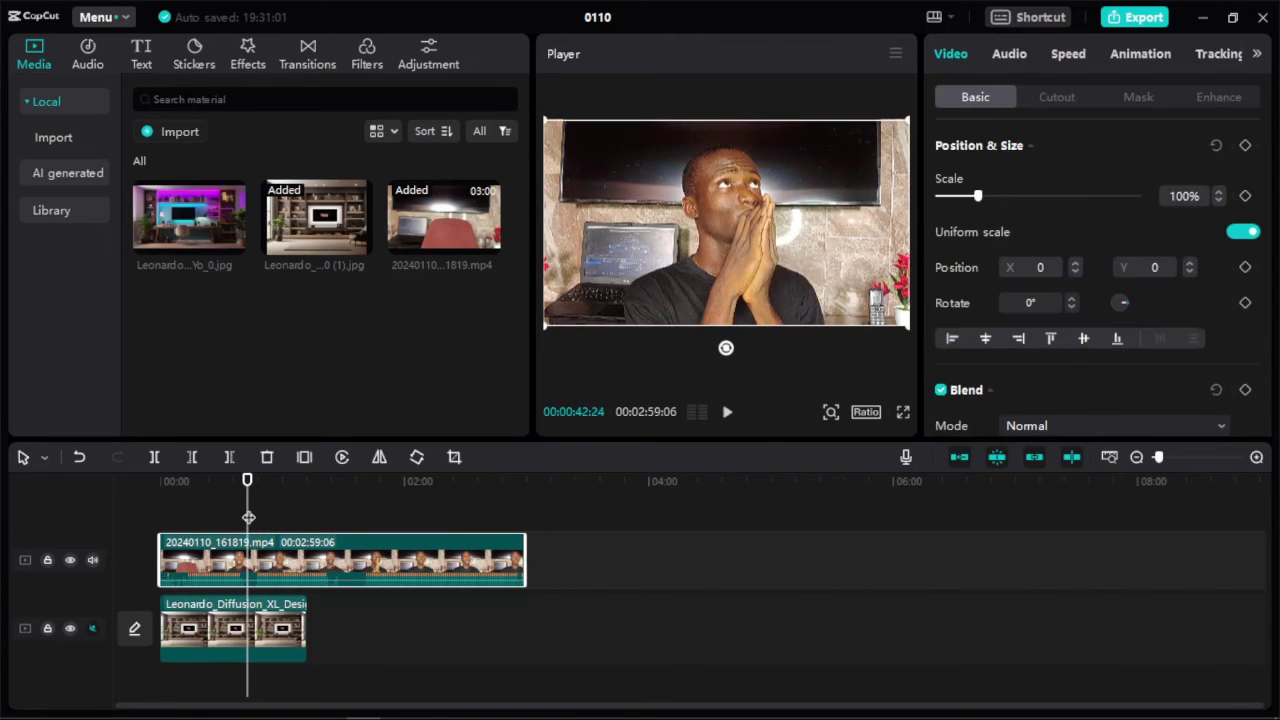
drag(250, 516, 362, 524)
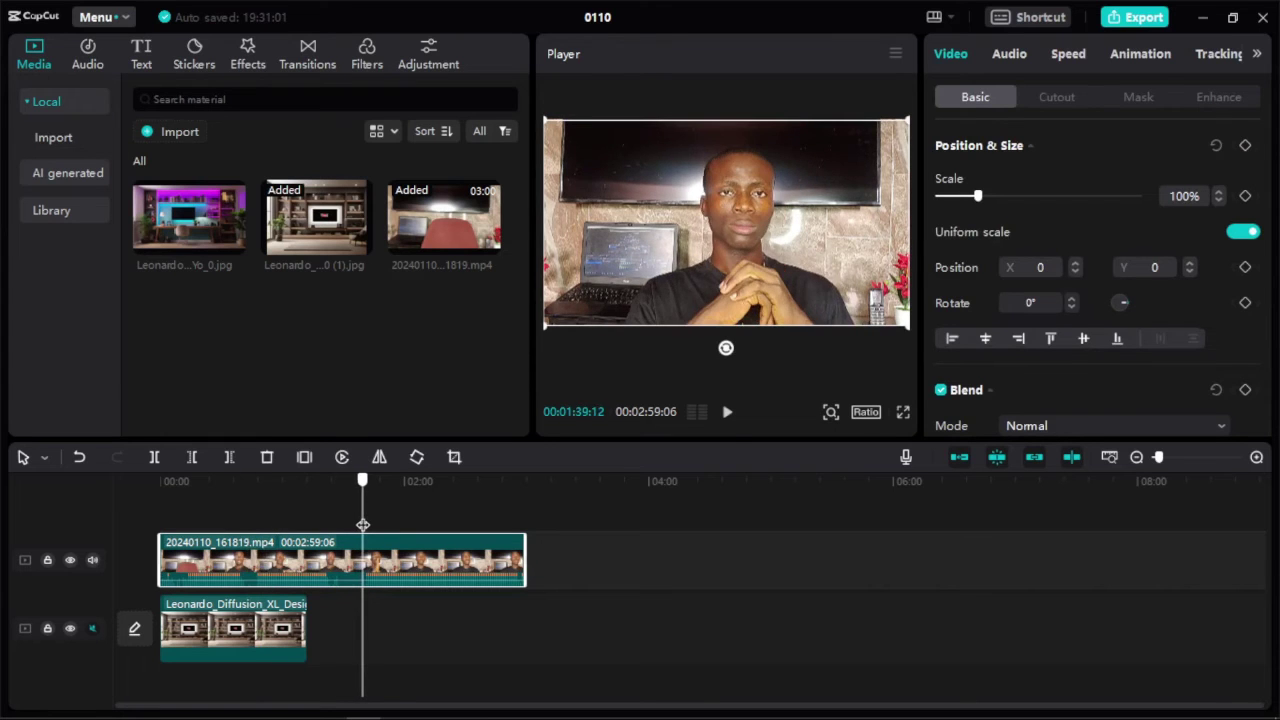
Trim away the video clip's portion before the playhead and align the remaining clip with the start of the timeline
click(192, 460)
drag(395, 570, 193, 570)
click(314, 530)
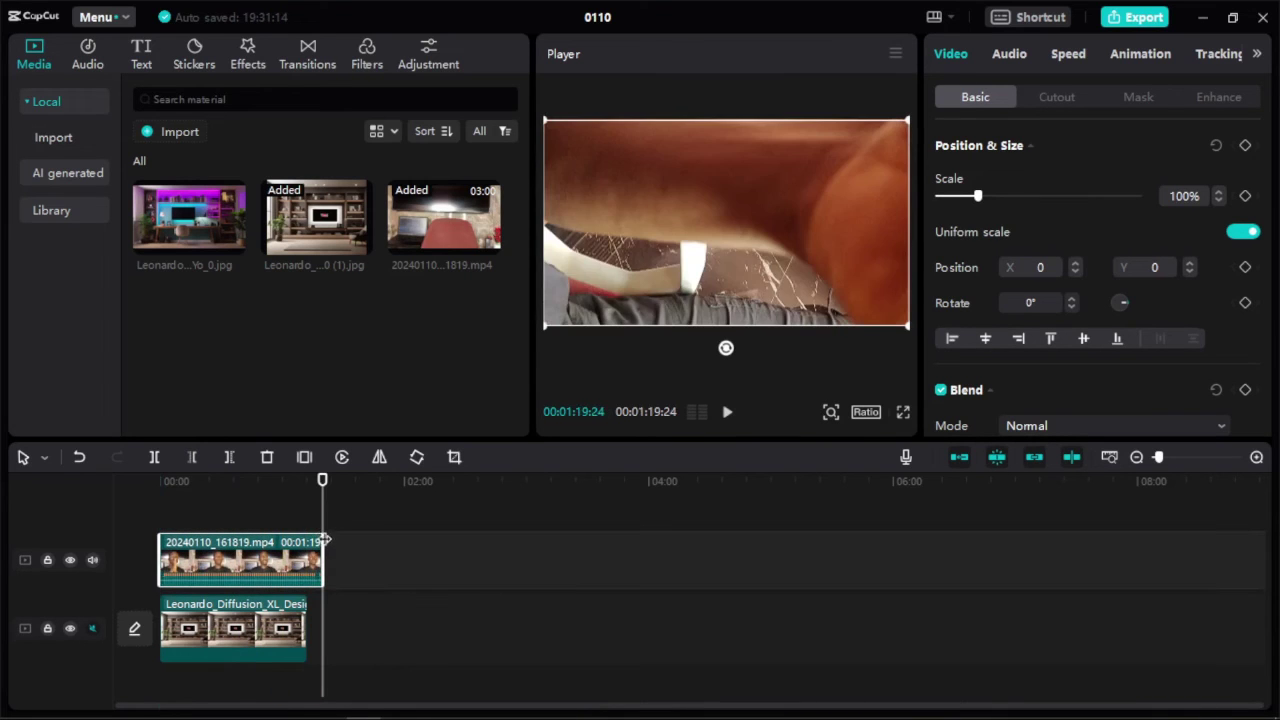
drag(312, 533, 200, 531)
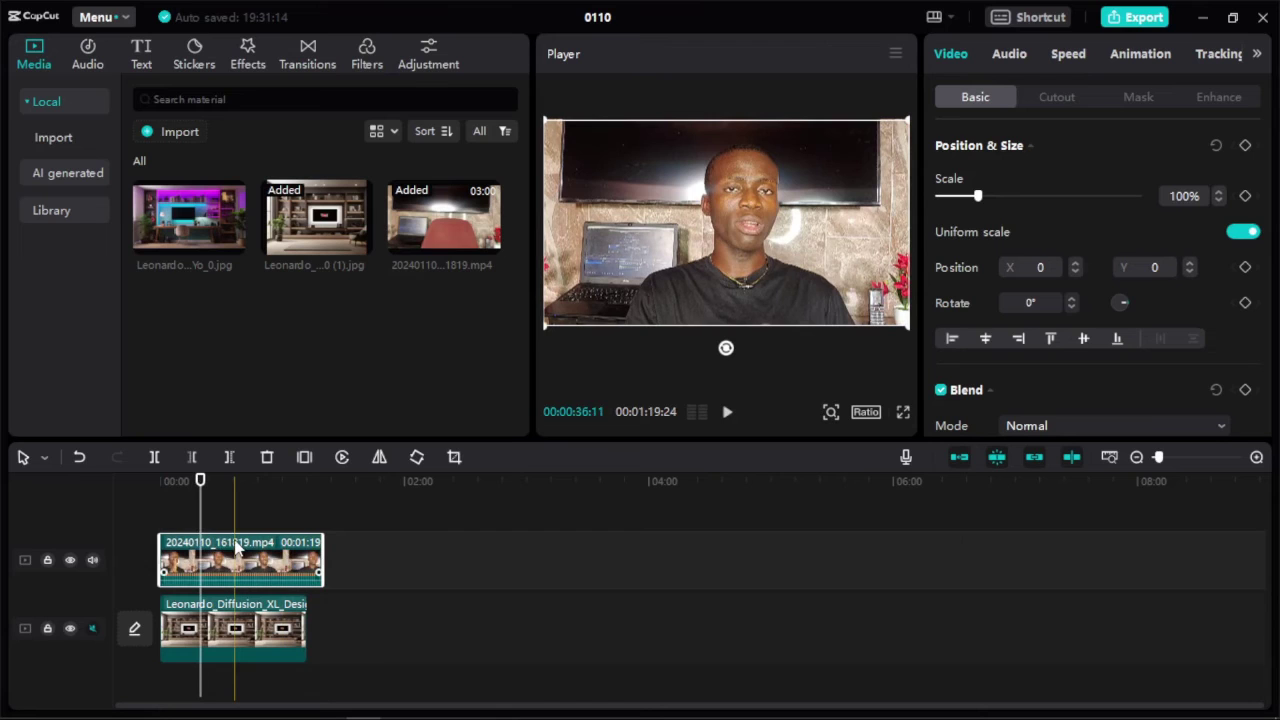
Mute the video track, unmute the bookshelf image track, and return the playhead to the start
click(92, 560)
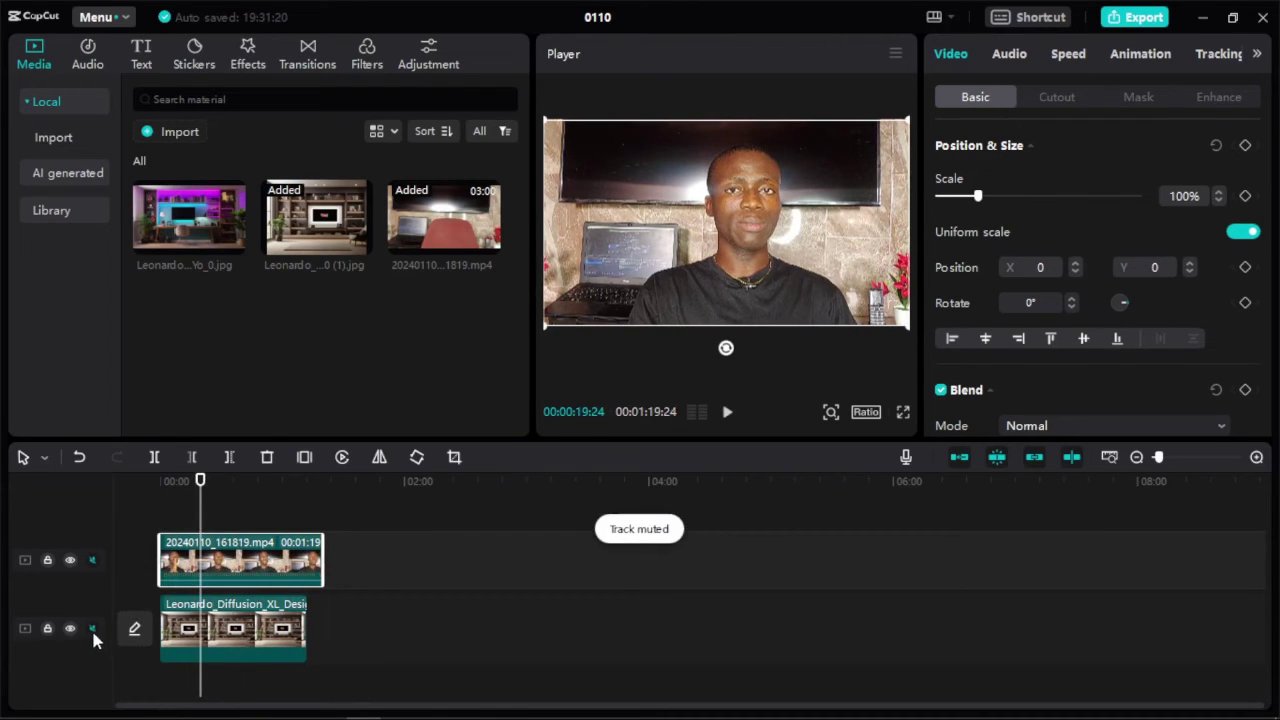
click(92, 628)
drag(204, 527, 164, 521)
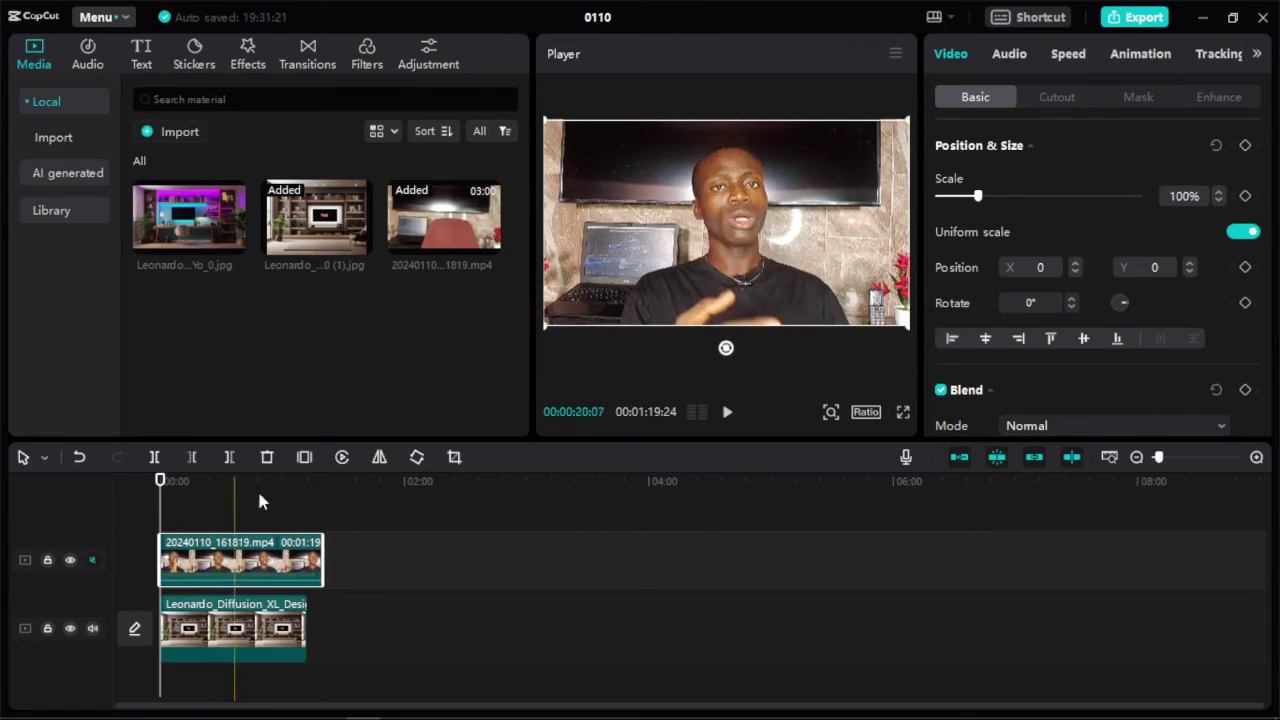
Apply Auto cutout to the 20240110_161819.mp4 clip, leaving Chroma key off
click(1052, 98)
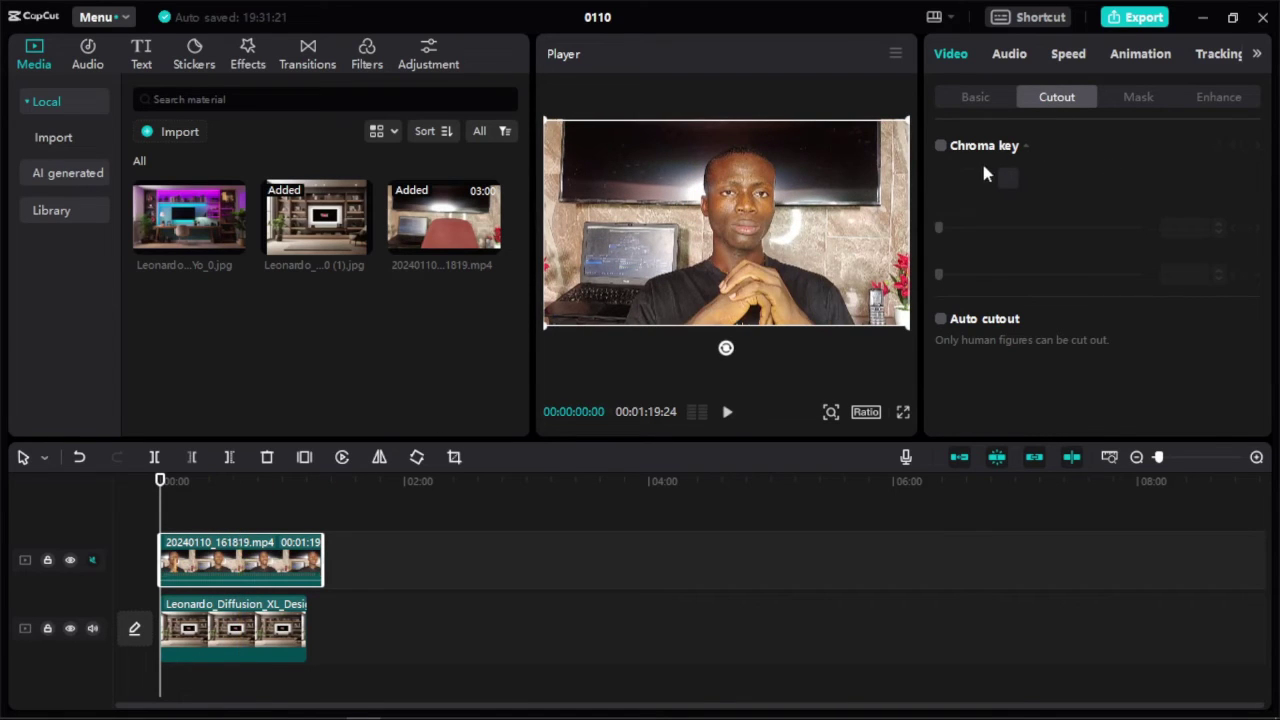
click(941, 147)
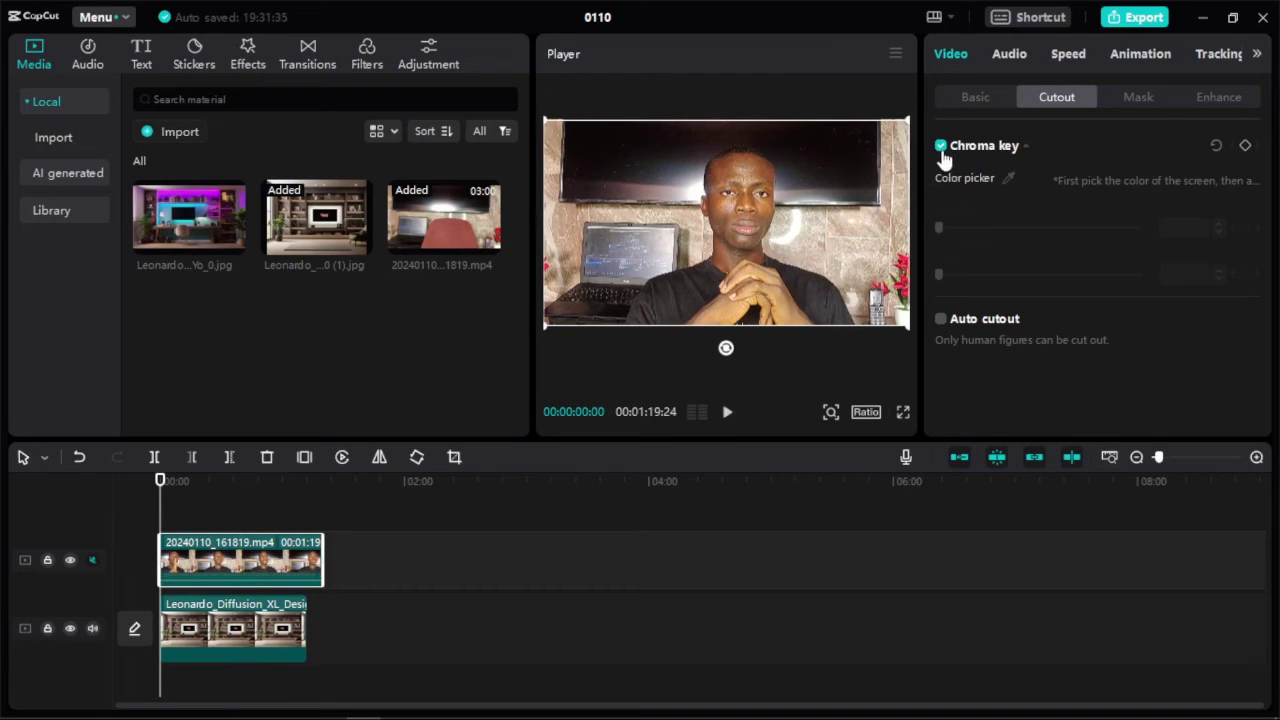
click(941, 150)
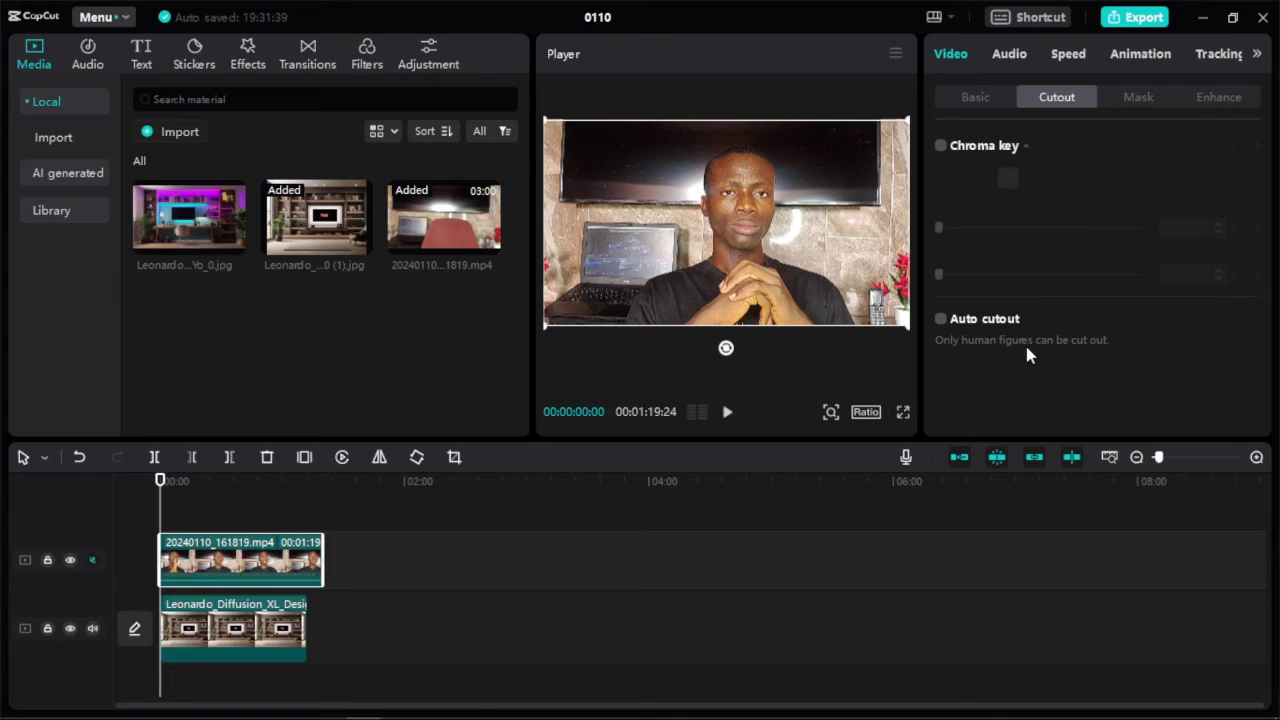
click(940, 318)
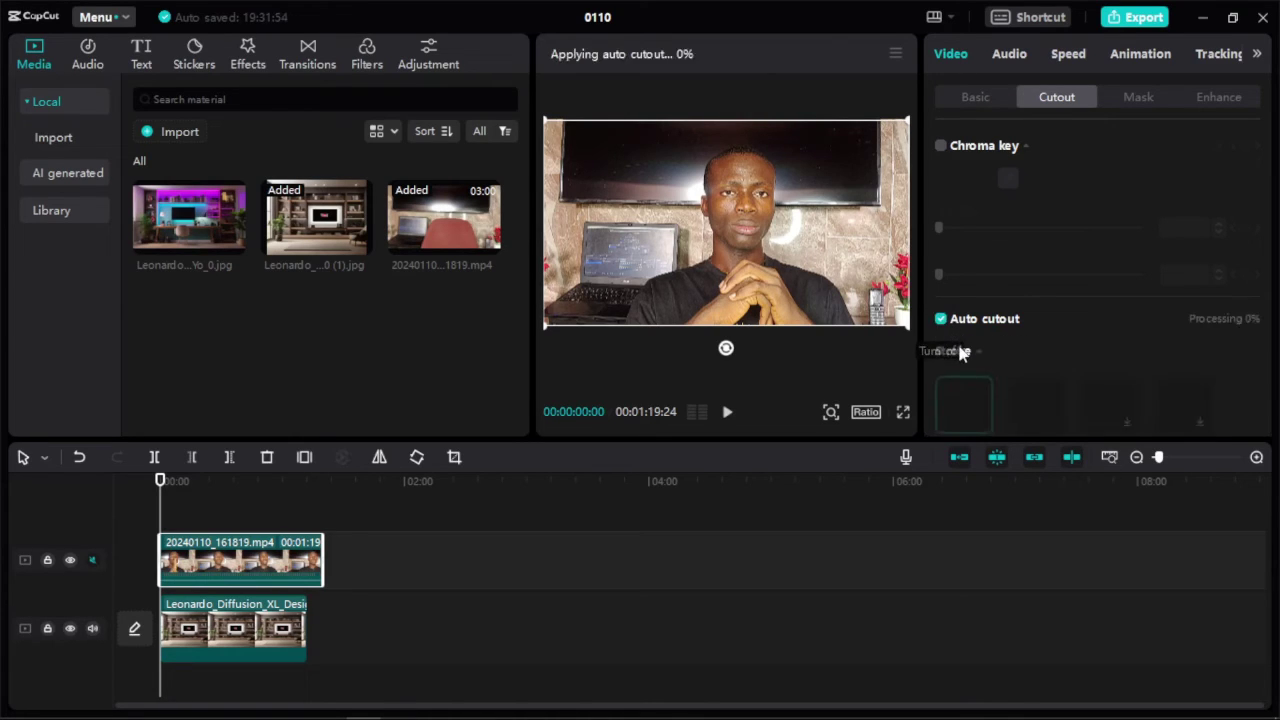
scroll(978, 332, down, 3)
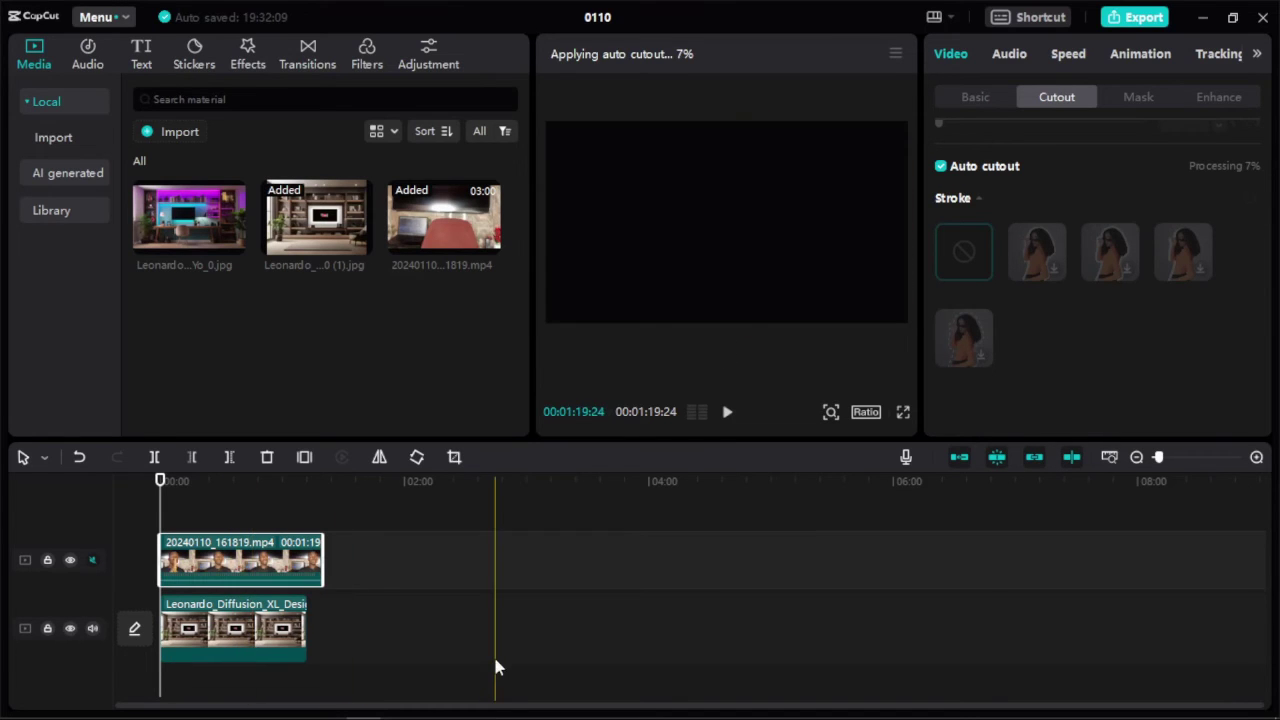
Enlarge the bookshelf image until it fills the frame and shift it sideways so its left edge meets the frame edge
click(210, 625)
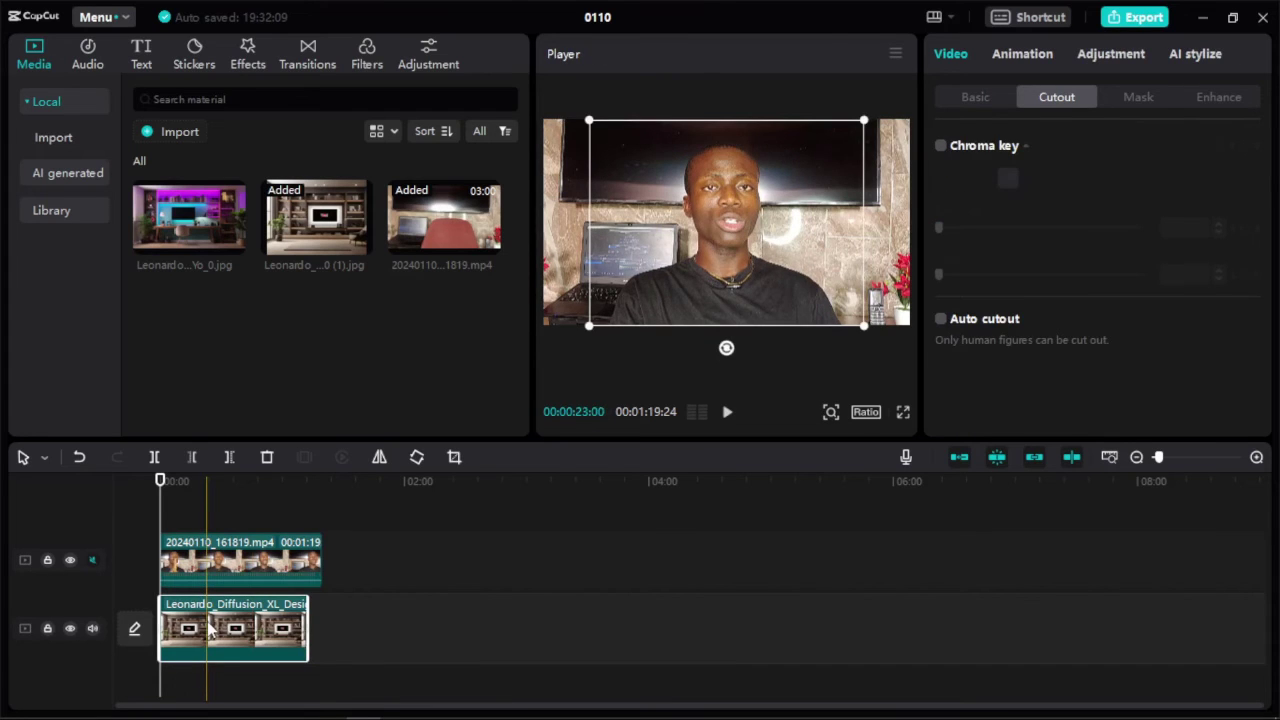
click(187, 553)
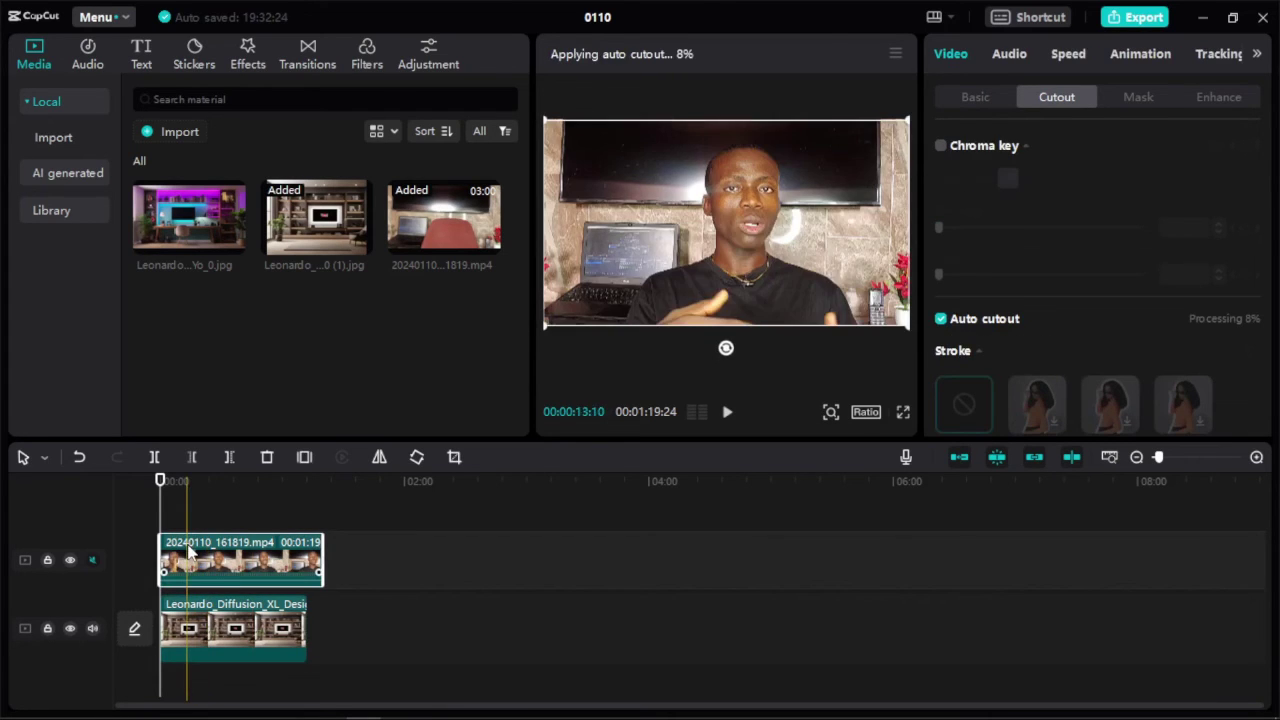
click(183, 627)
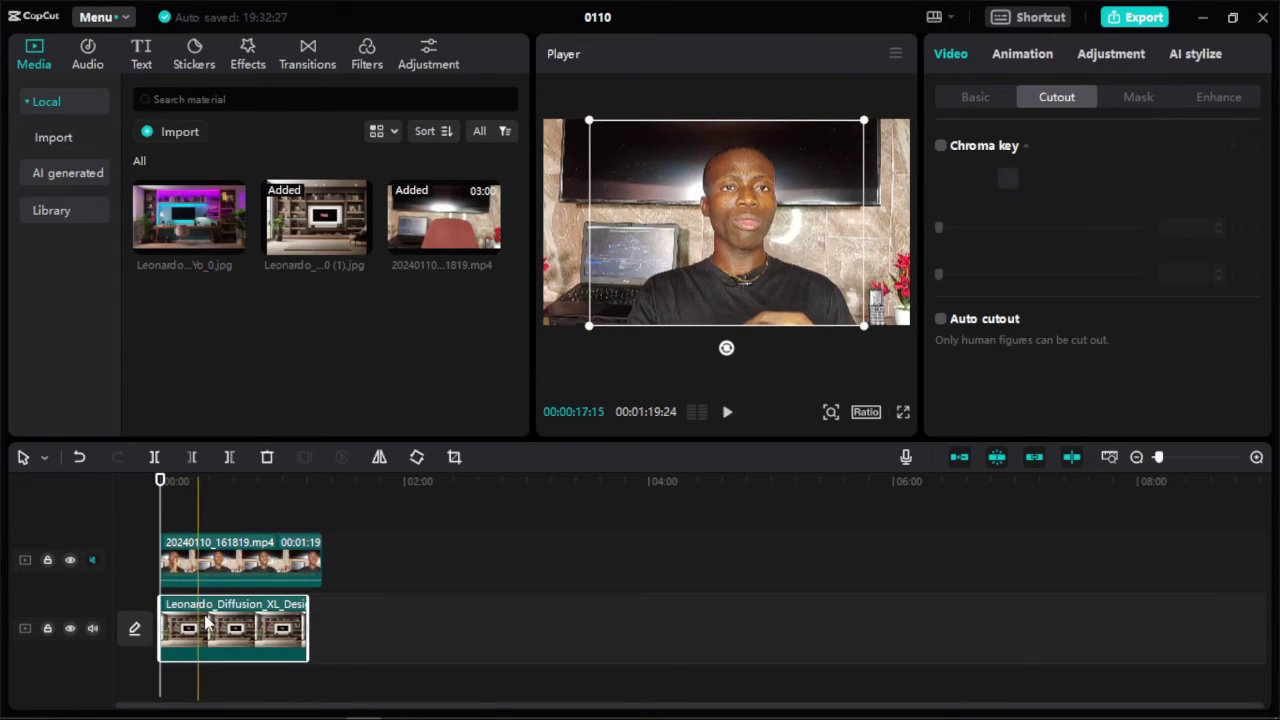
drag(598, 332, 508, 374)
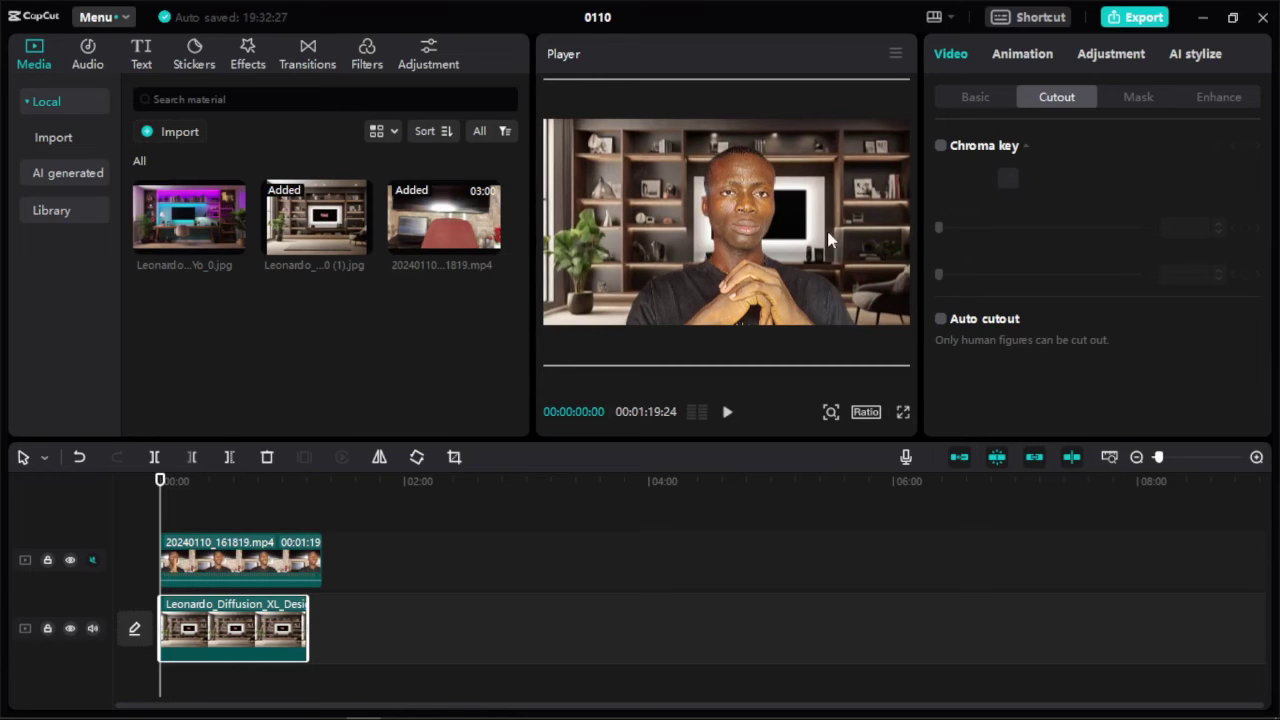
drag(826, 232, 795, 229)
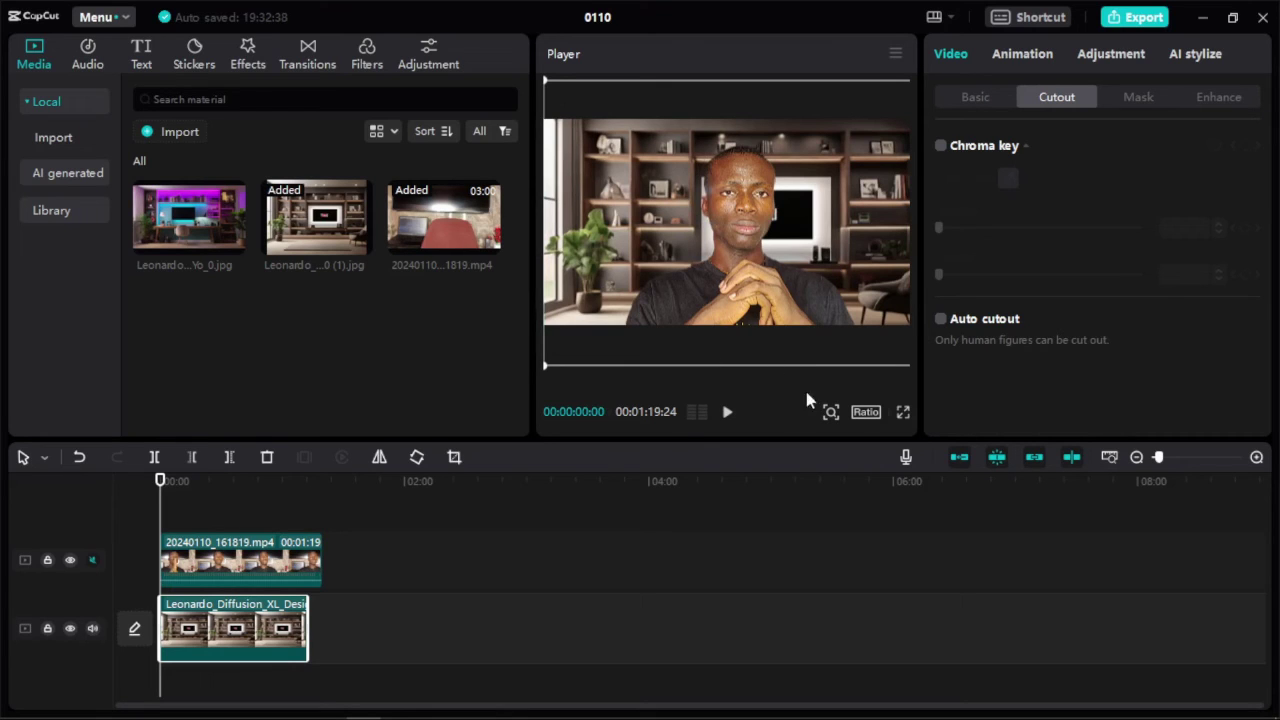
Play back the opening section, return to the start, and check the Auto cutout progress of the video clip
click(728, 415)
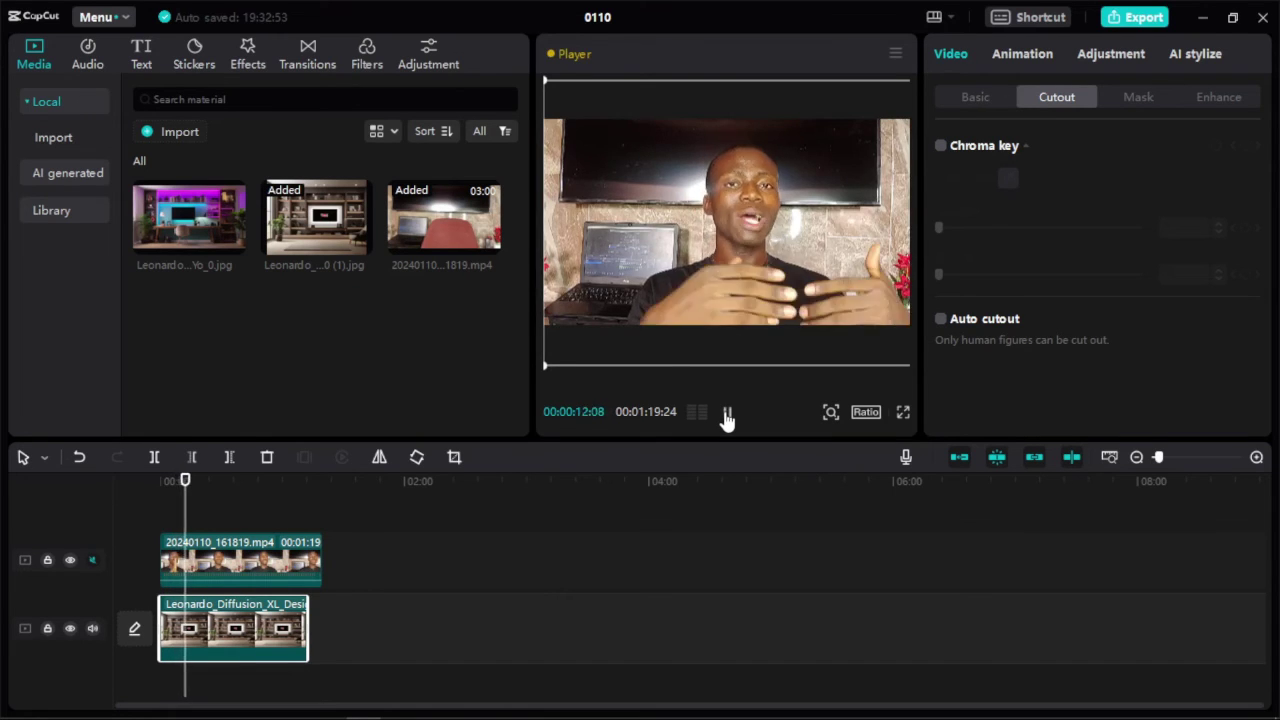
click(726, 415)
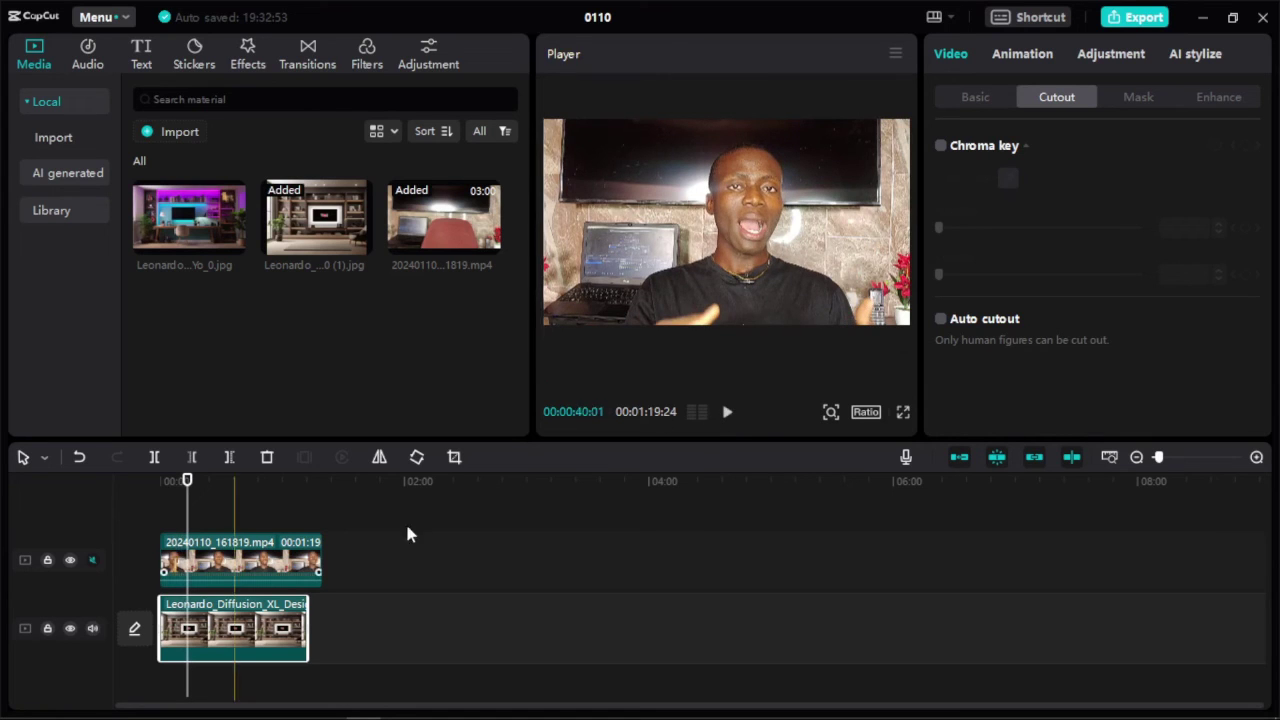
click(145, 521)
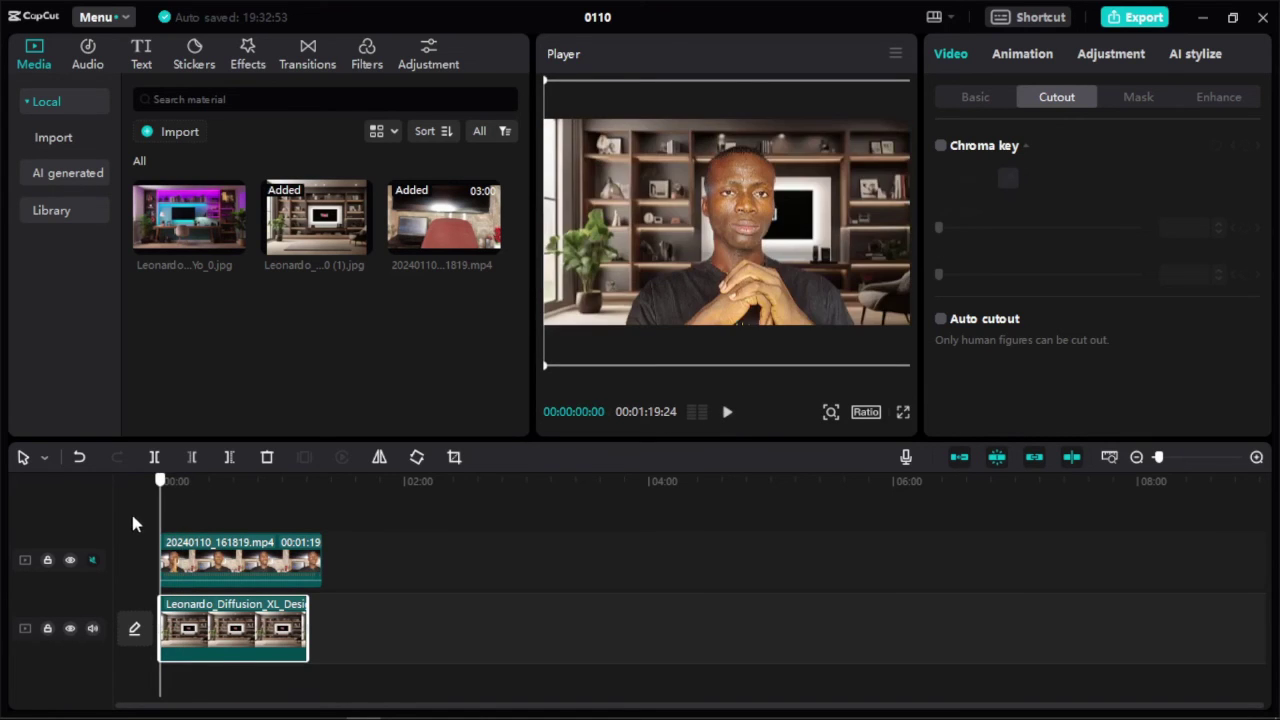
click(214, 540)
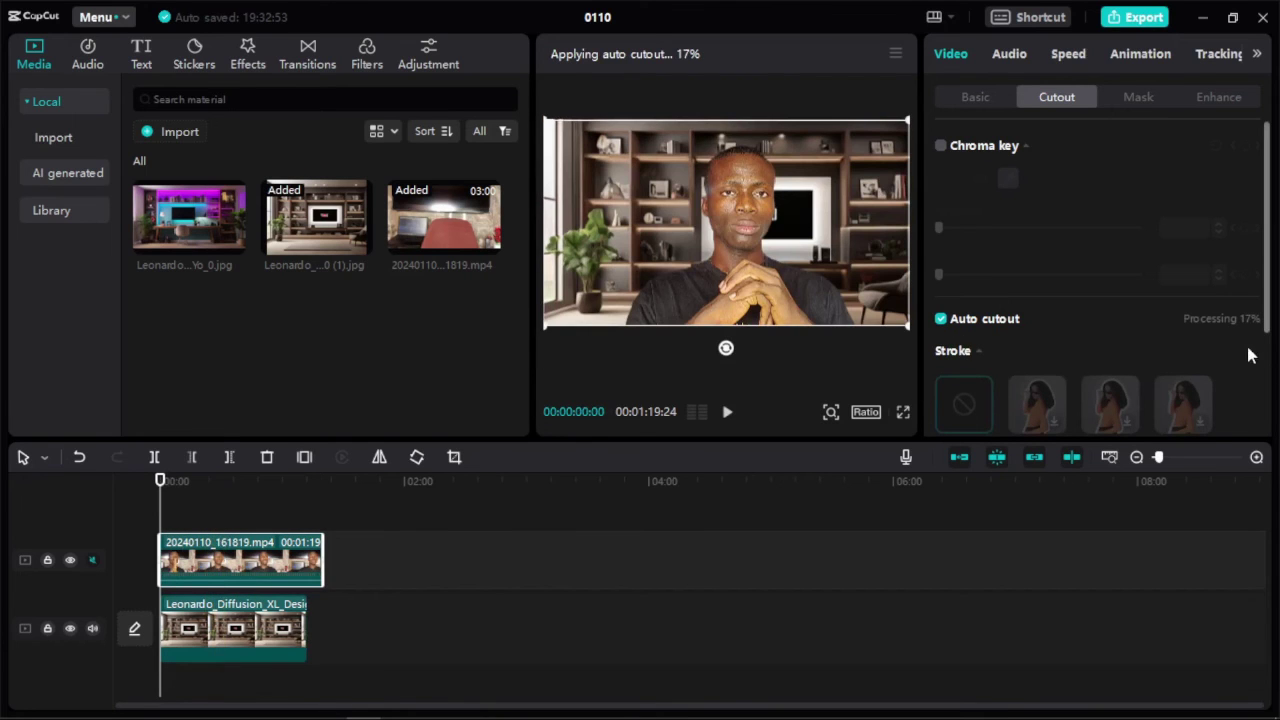
scroll(1260, 362, down, 3)
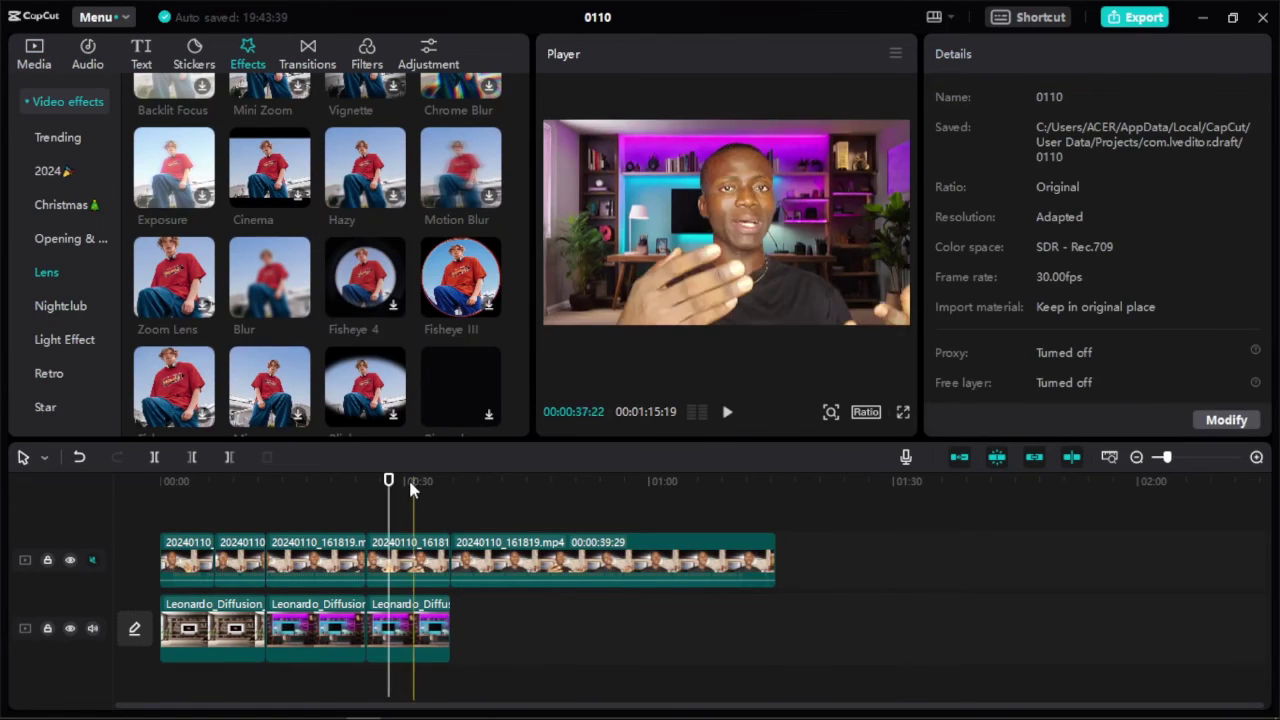
Position the playhead at about 00:00:02:23 and apply the Blur lens effect to the bookshelf image clip
drag(388, 481, 160, 481)
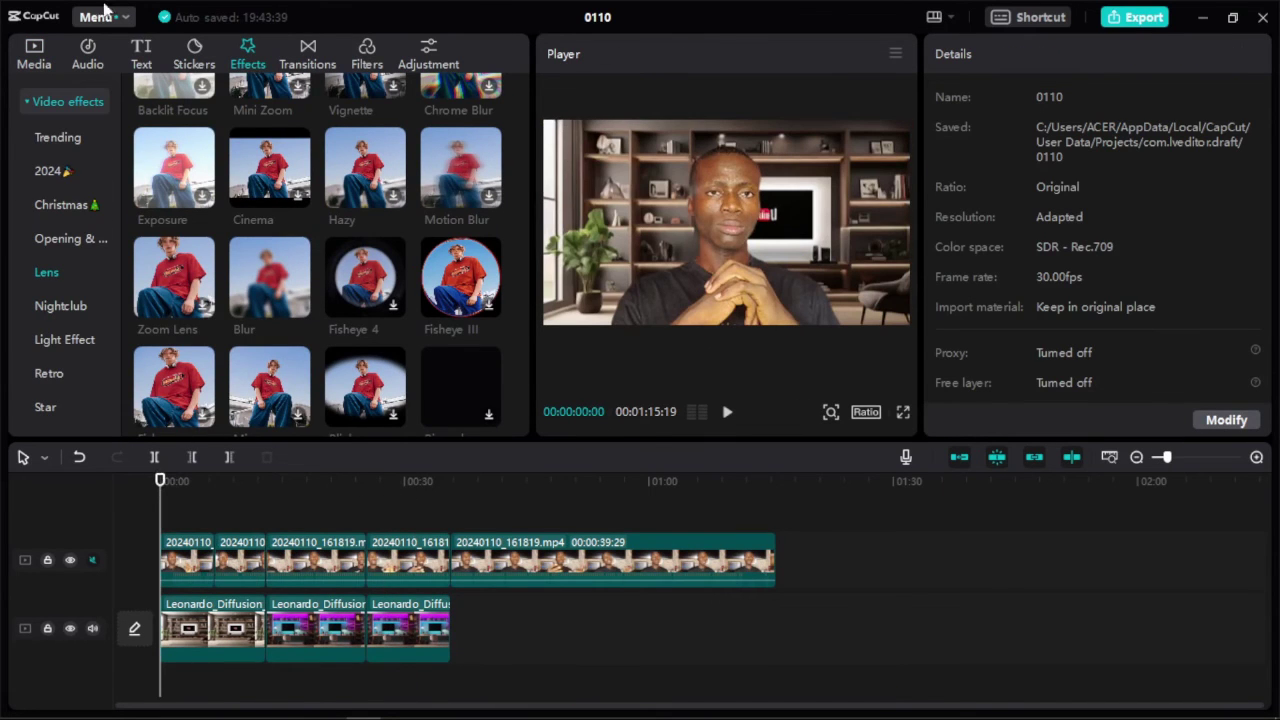
click(35, 60)
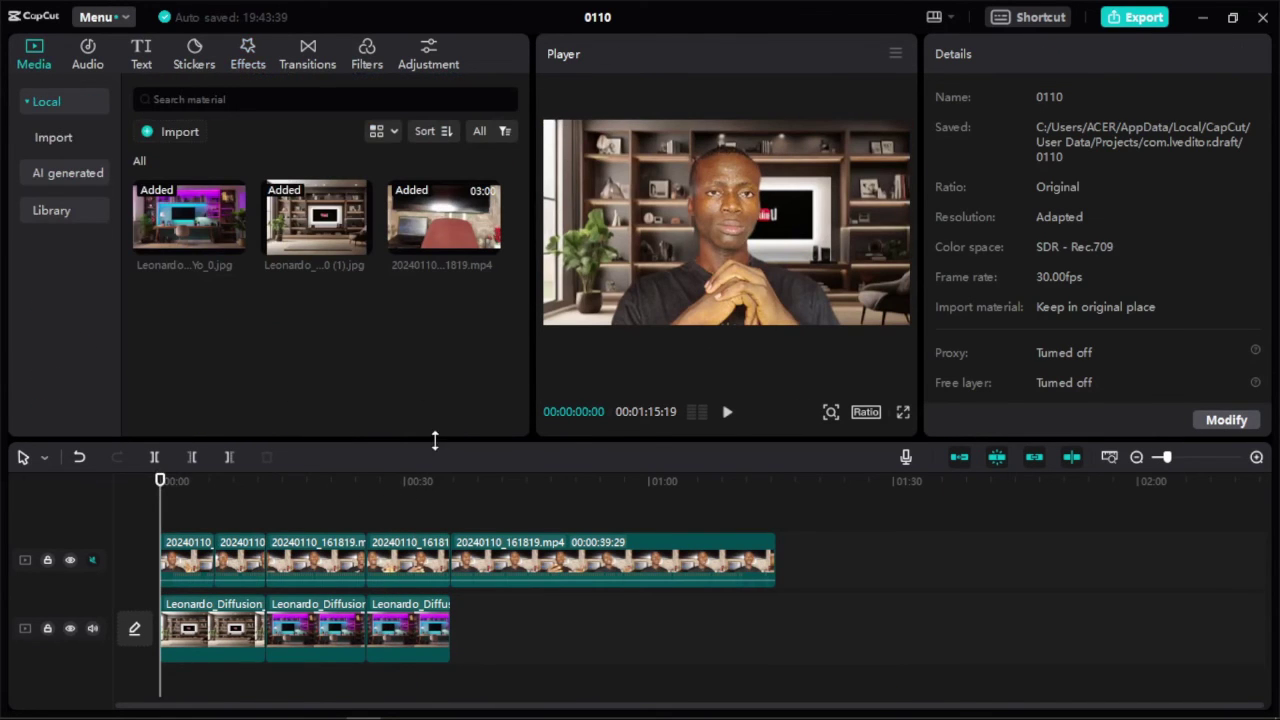
drag(263, 481, 183, 495)
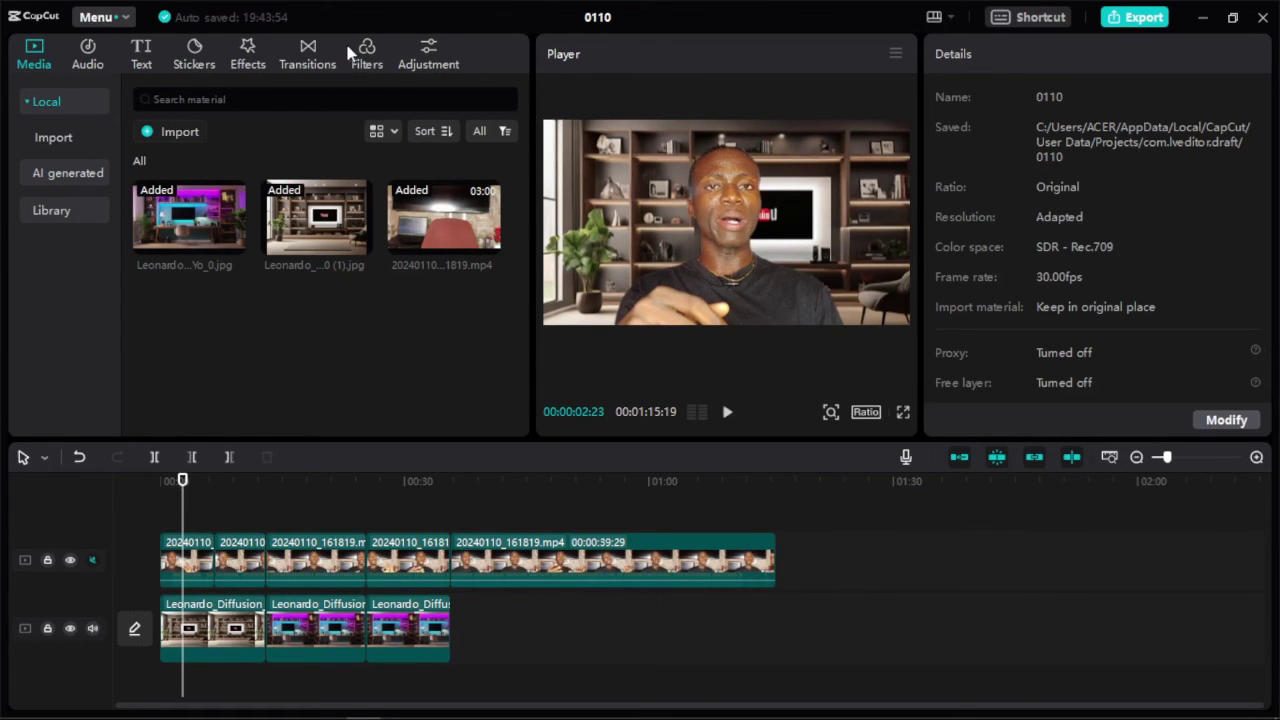
click(240, 54)
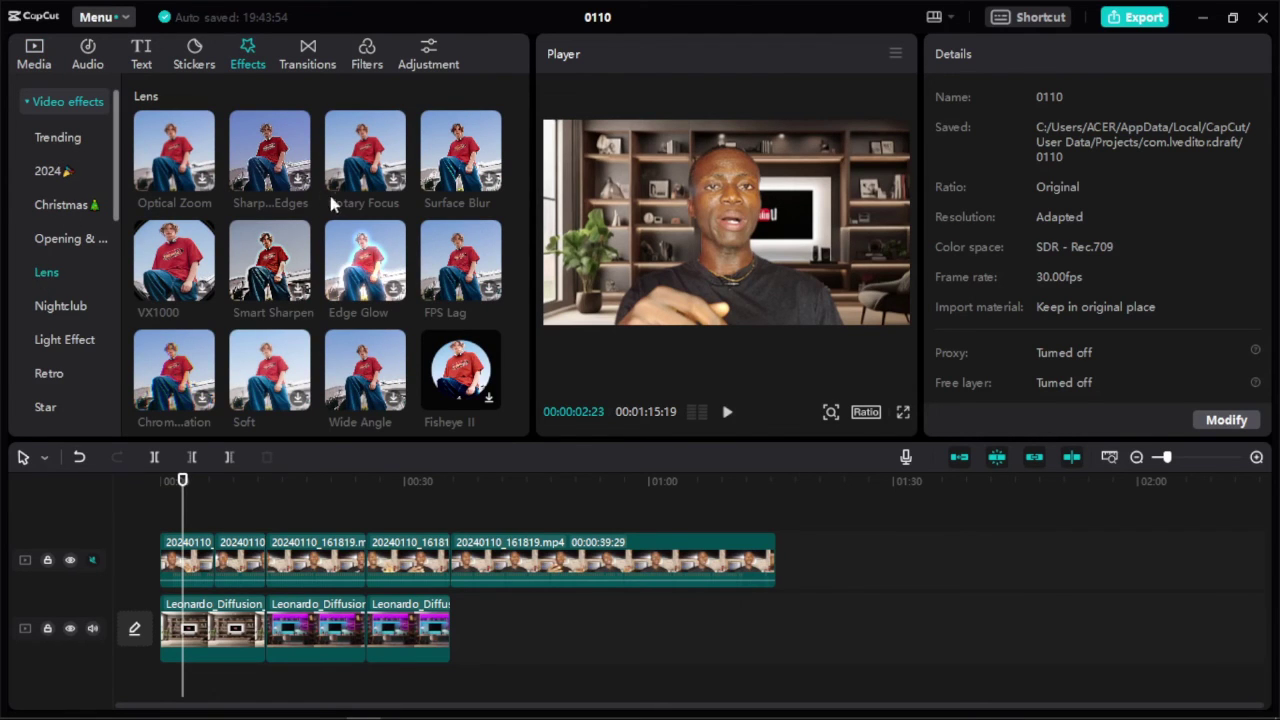
scroll(250, 210, down, 2)
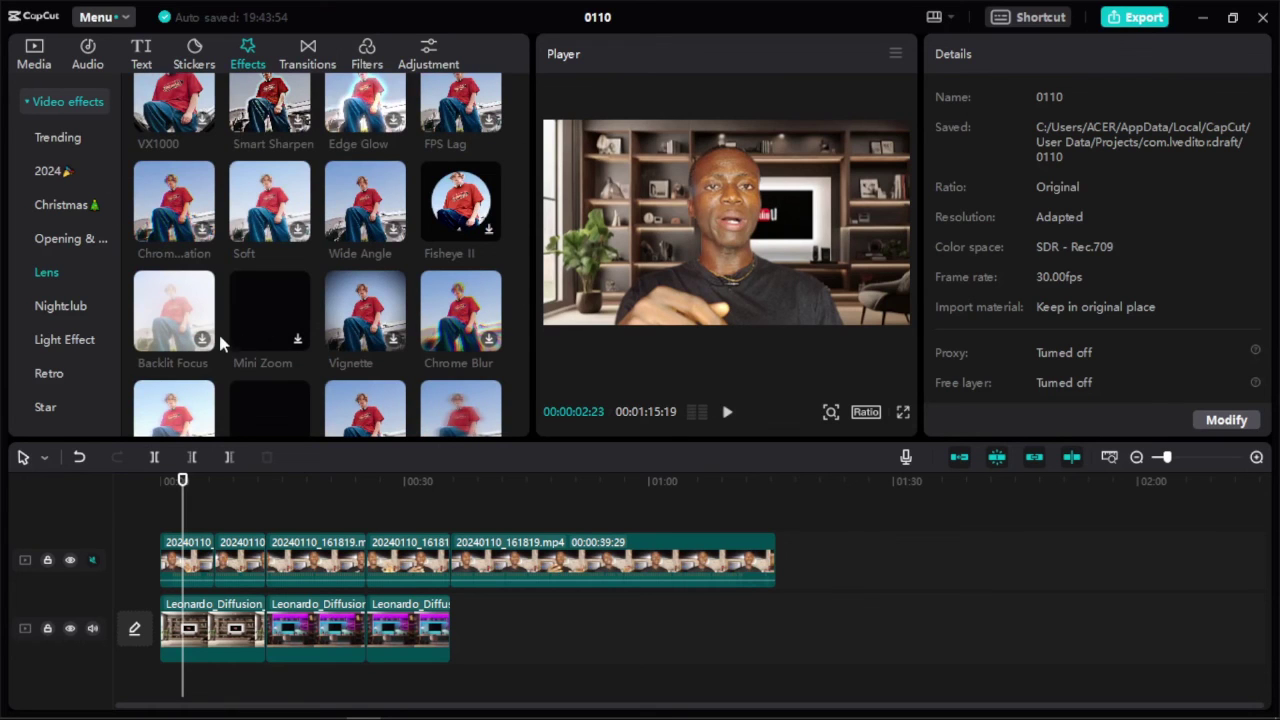
scroll(278, 243, down, 2)
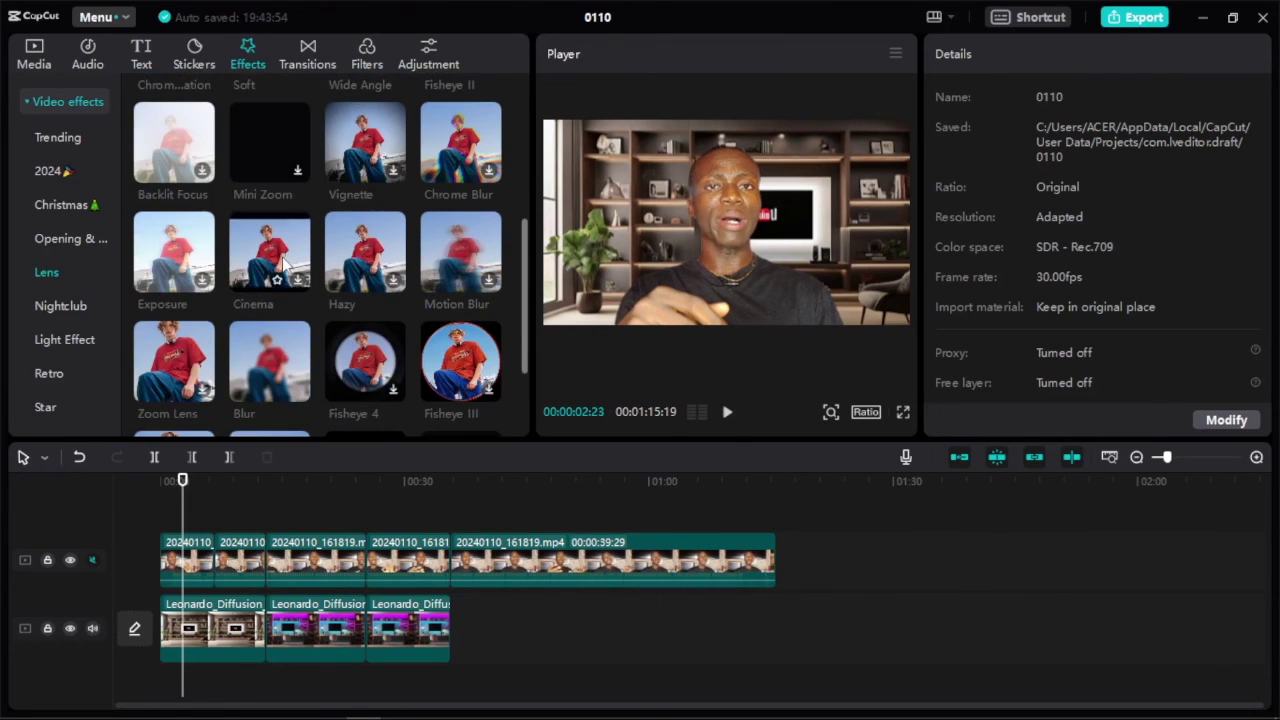
mouse_move(272, 385)
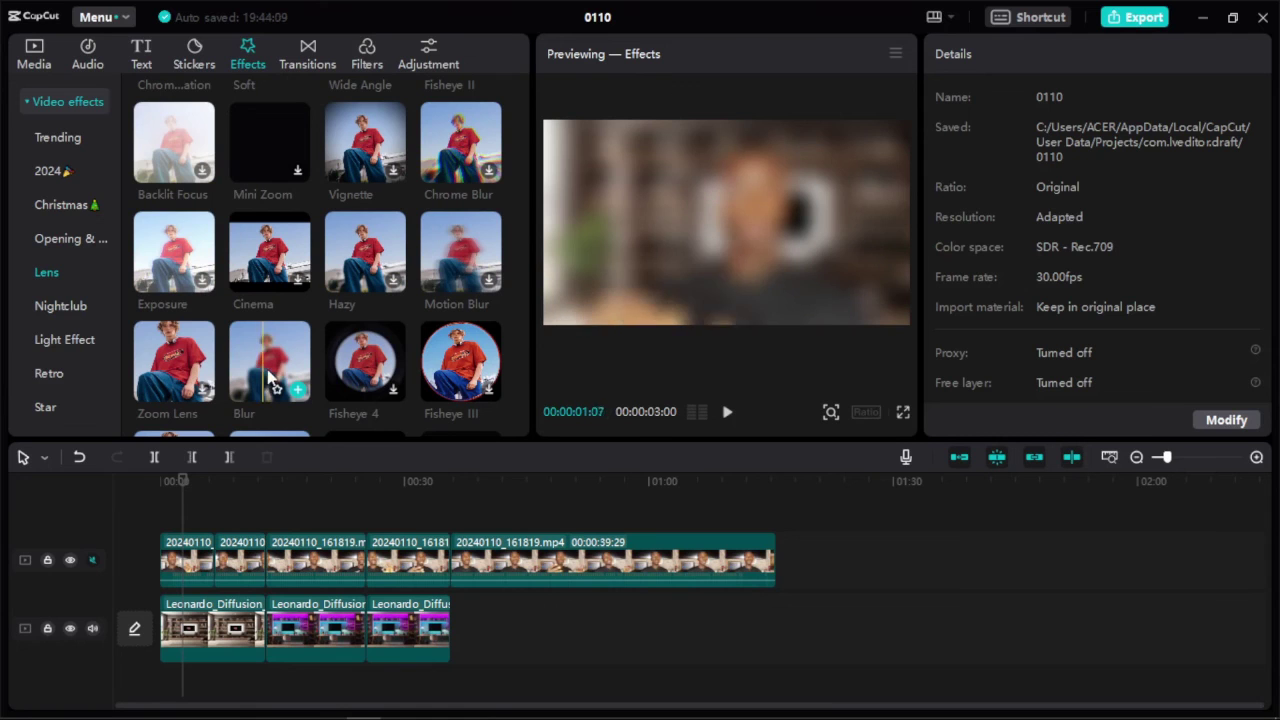
drag(268, 365, 190, 626)
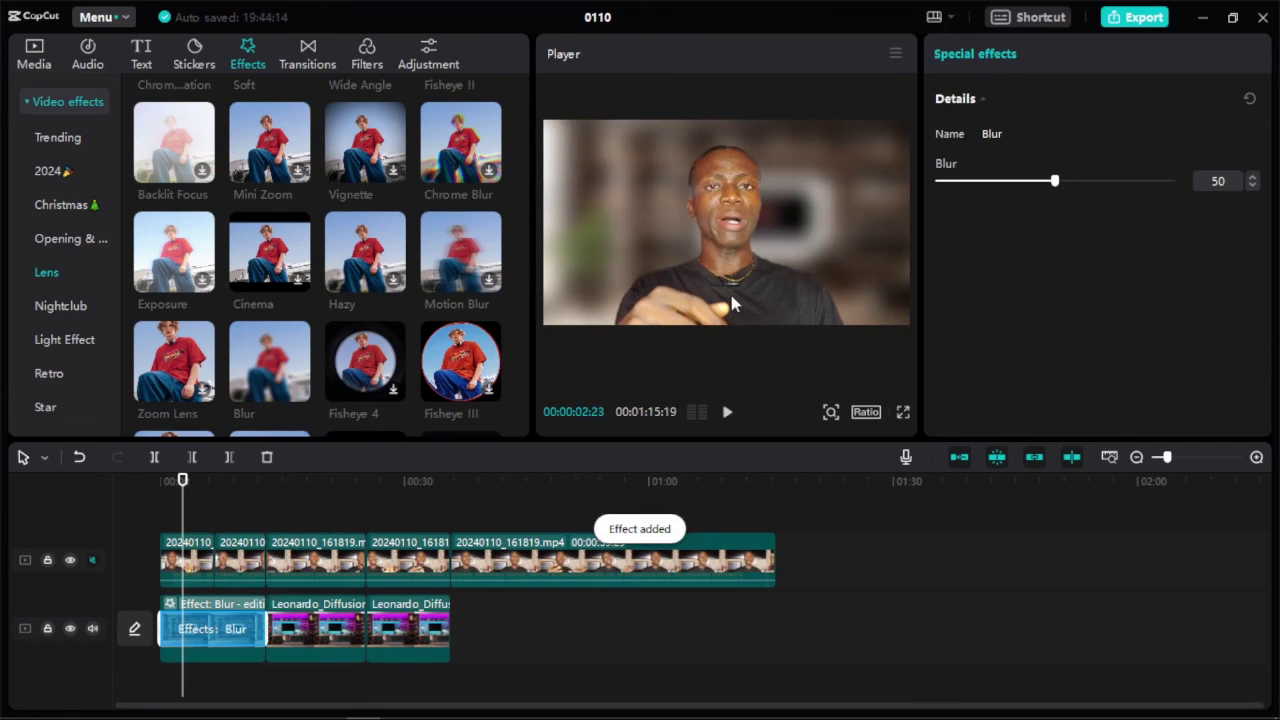
Set the bookshelf clip's Blur strength to 9 and play back the opening seconds to check it
drag(1056, 185, 968, 202)
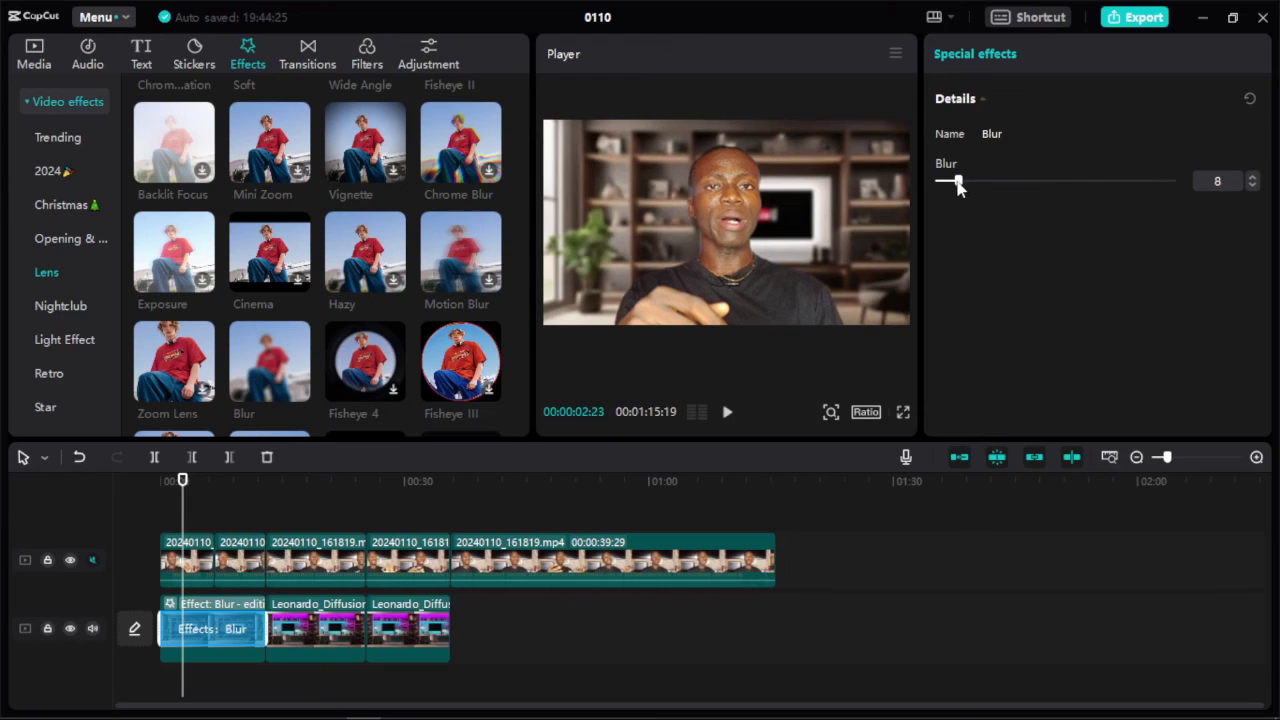
drag(960, 186, 943, 188)
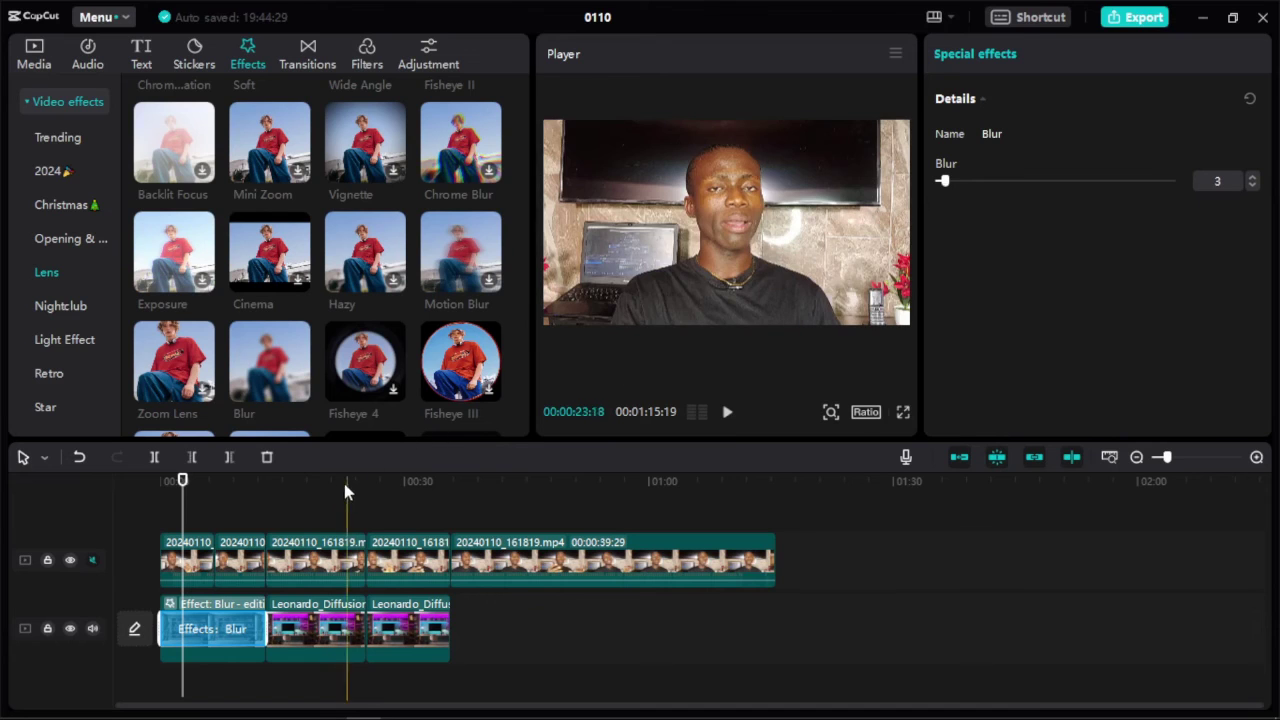
drag(184, 500, 143, 500)
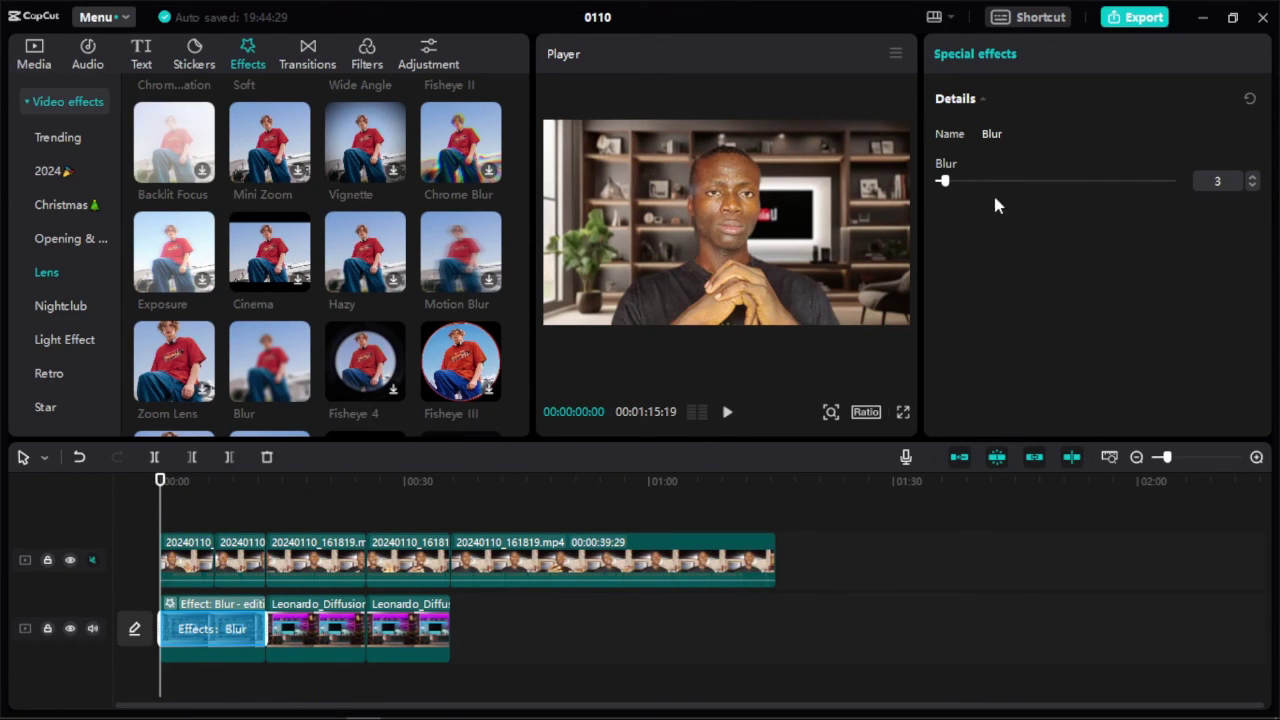
drag(946, 183, 962, 192)
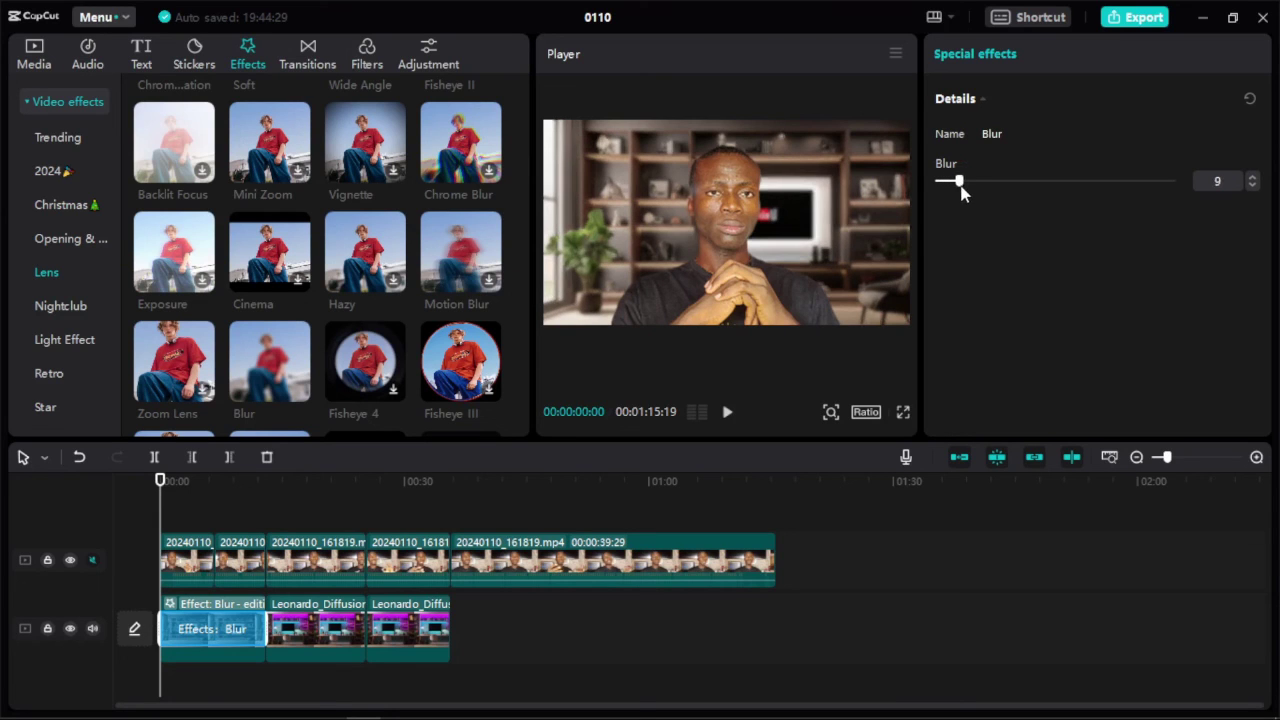
click(727, 413)
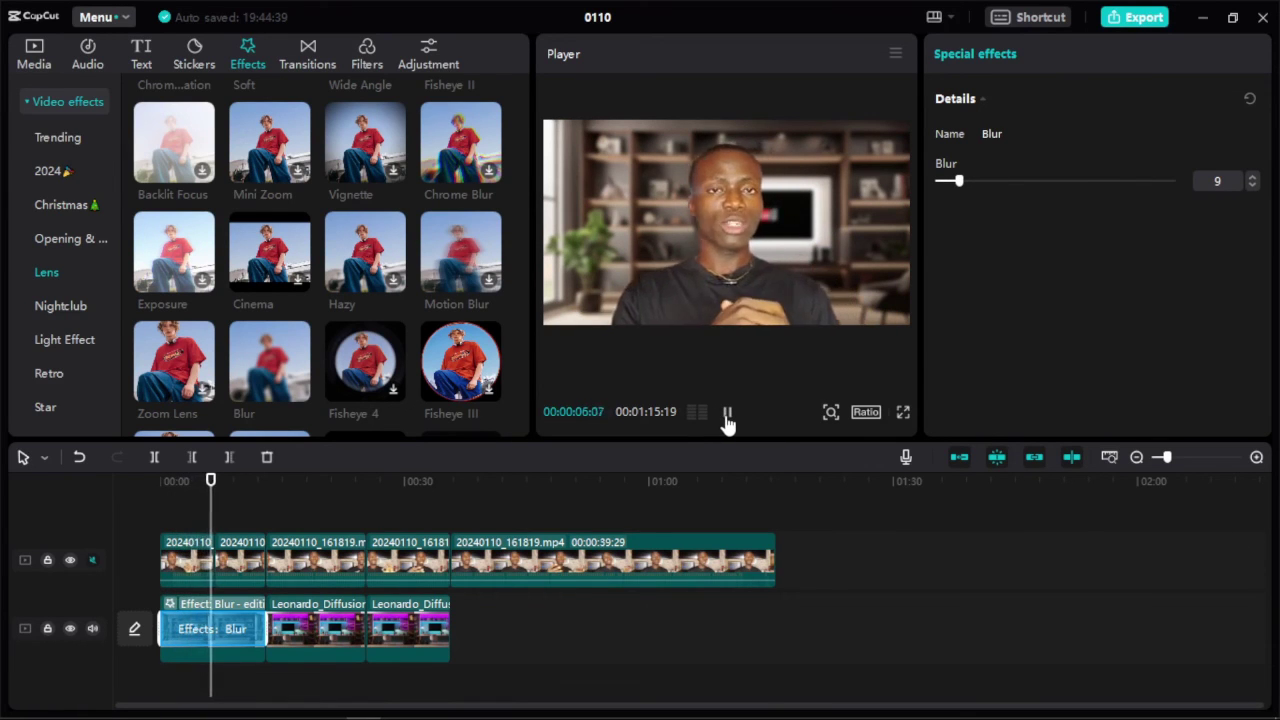
click(727, 416)
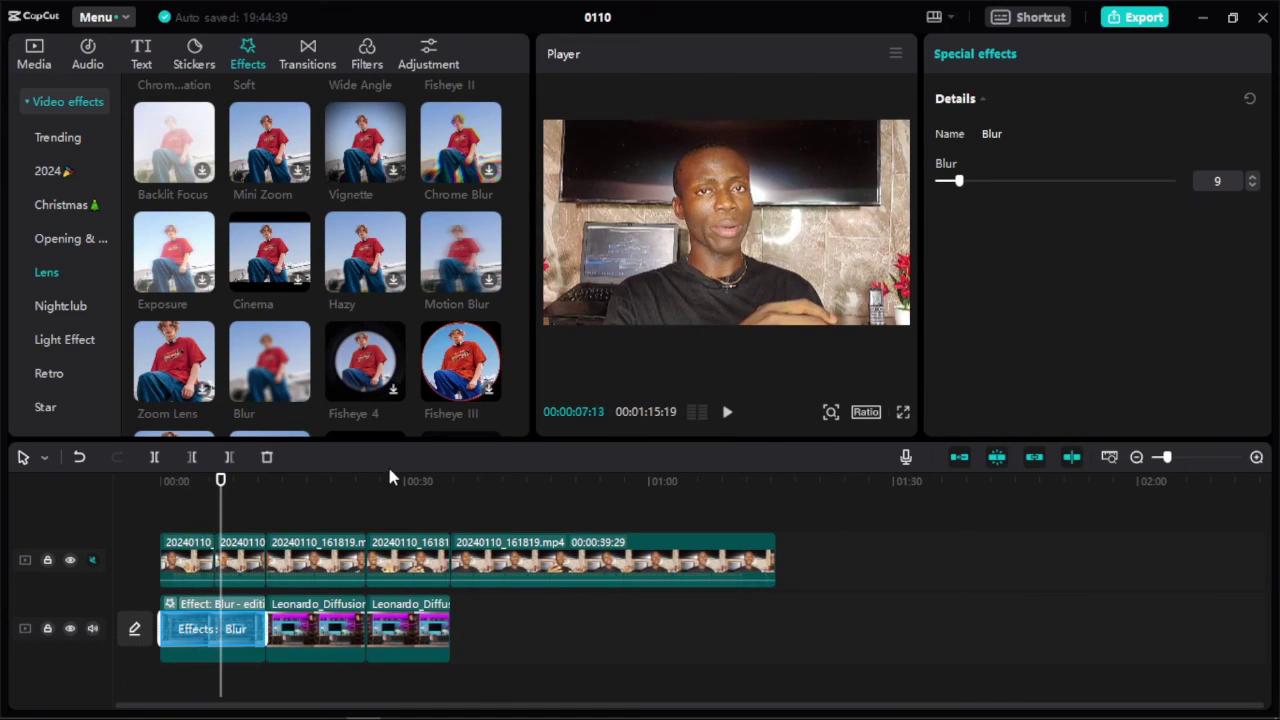
Move the playhead to about 00:00:28:09 and apply the Blur lens effect to the last purple-lit background image clip
drag(220, 484, 390, 520)
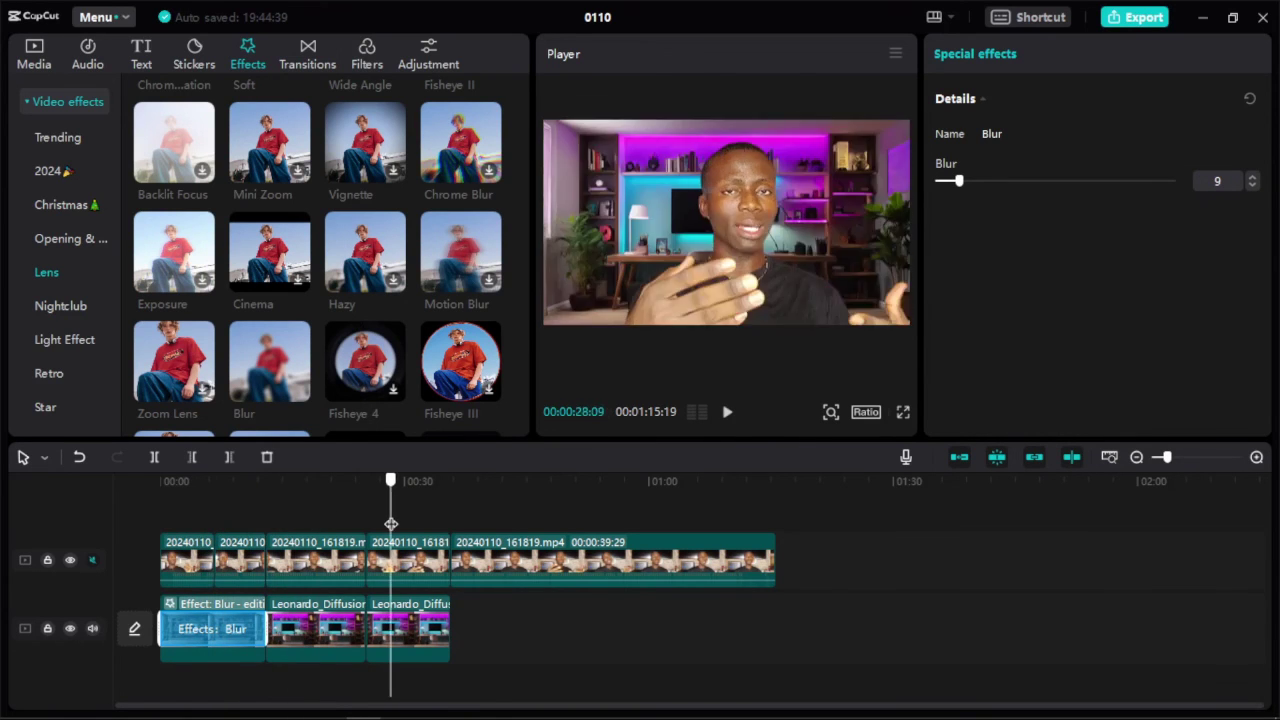
click(290, 360)
drag(290, 360, 416, 612)
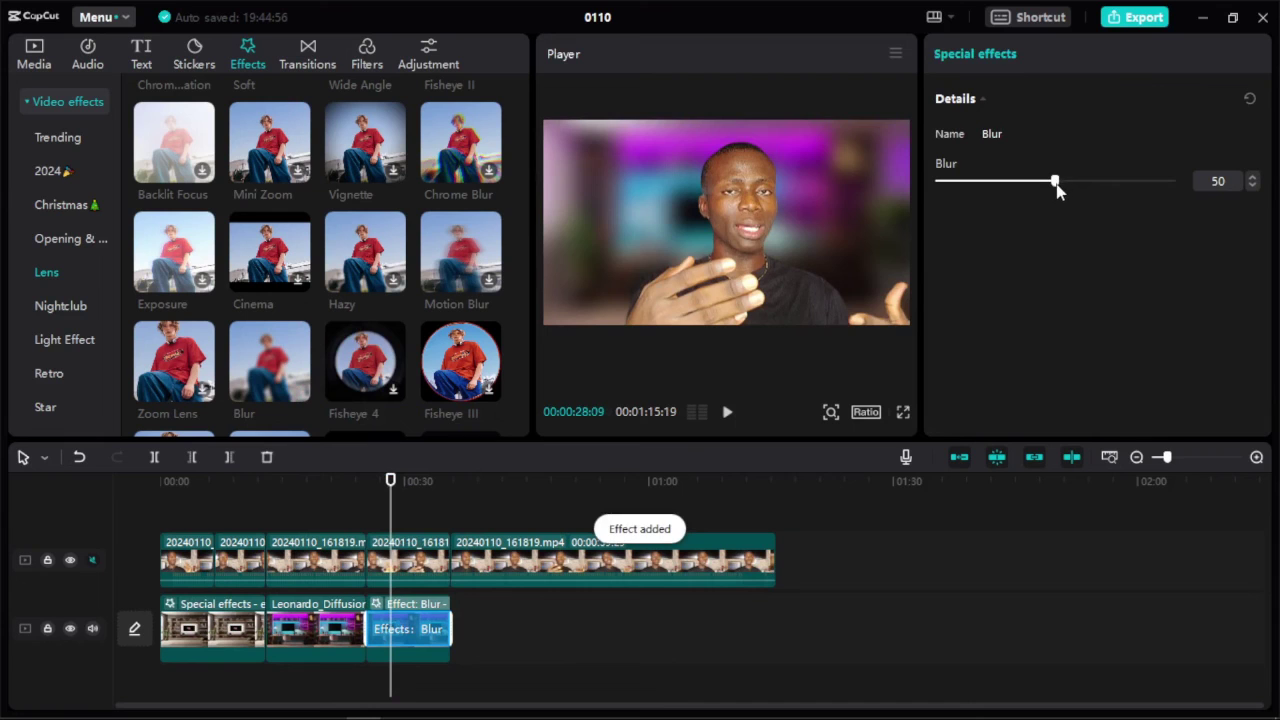
Set the last background clip's Blur strength to 7 and play back its section from the beginning
drag(1058, 182, 993, 203)
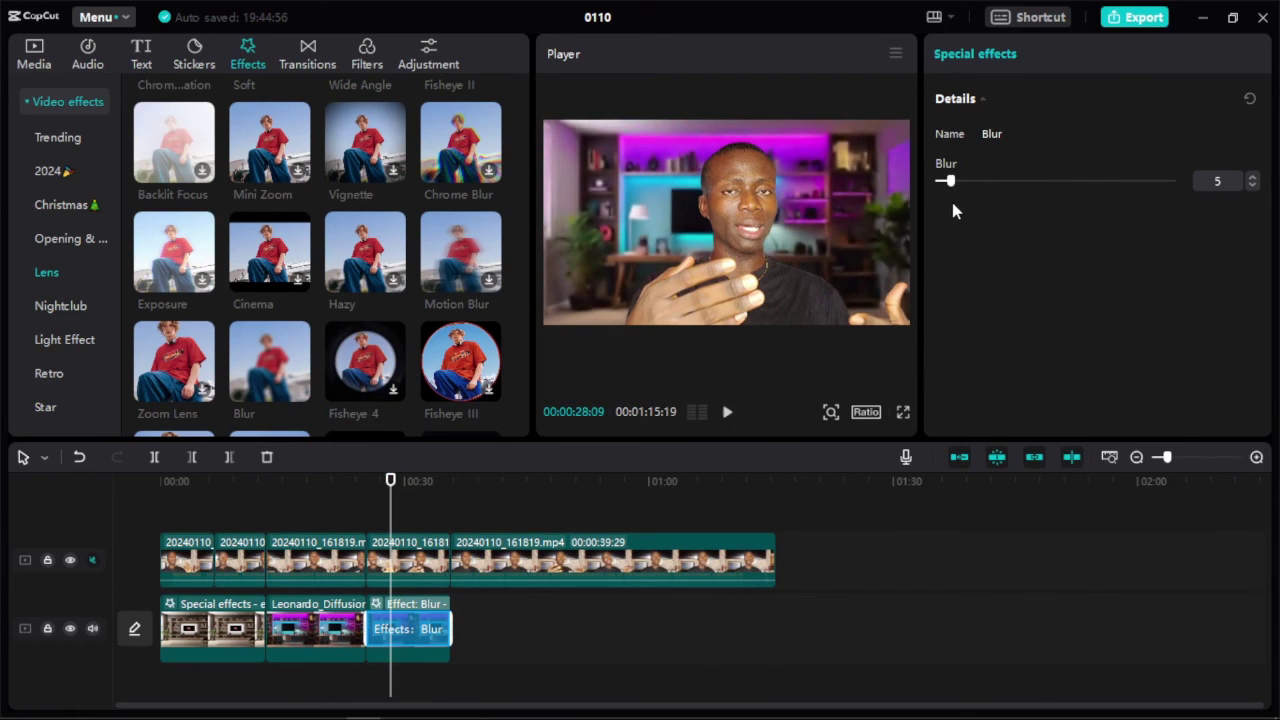
drag(398, 482, 366, 482)
click(729, 414)
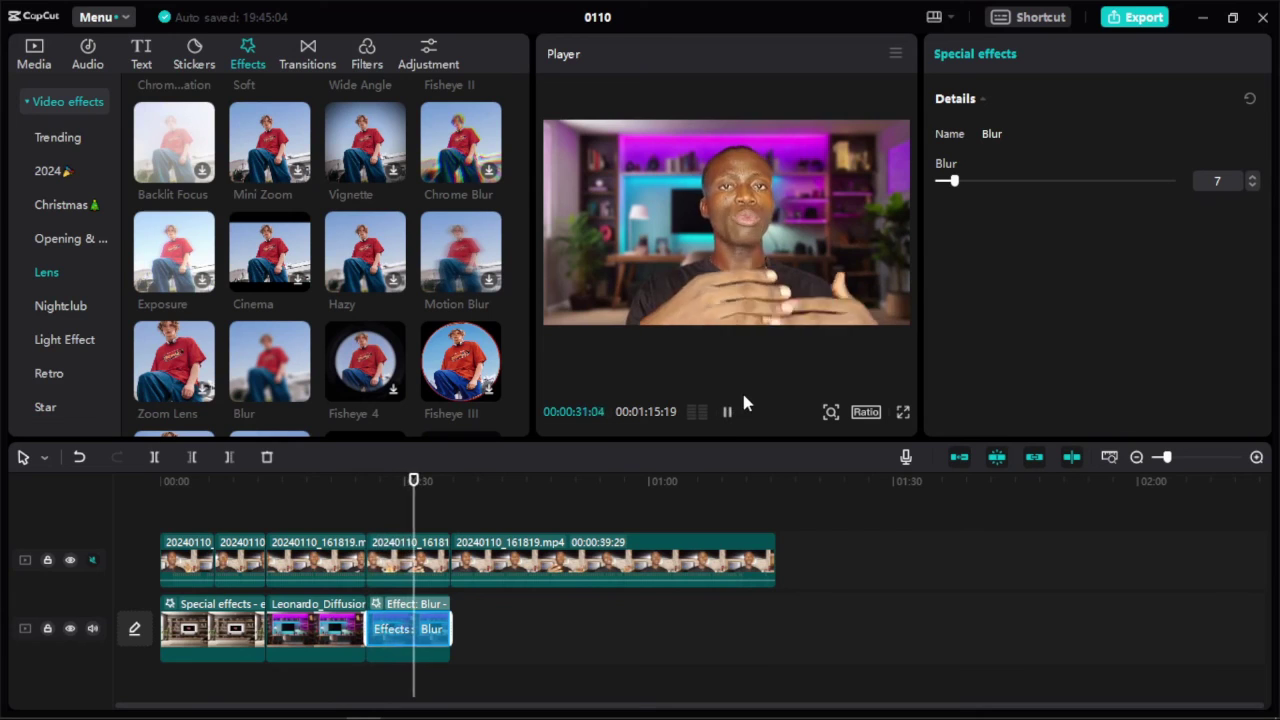
key(space)
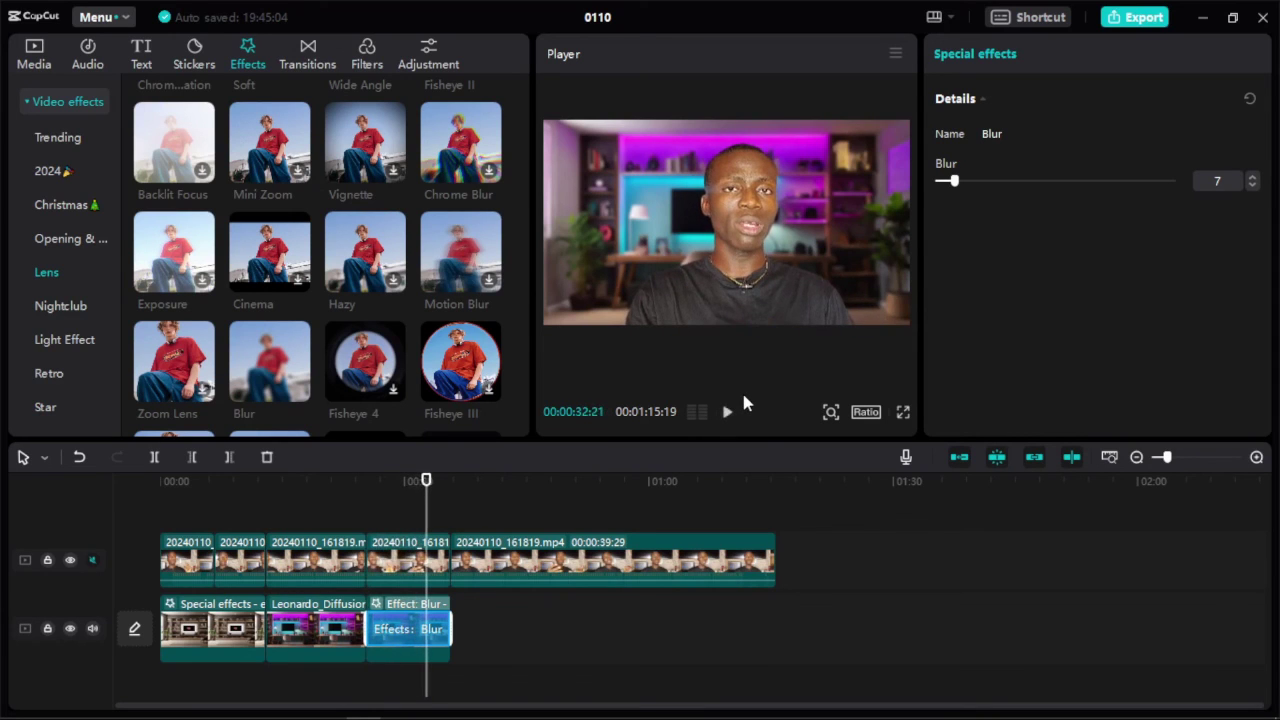